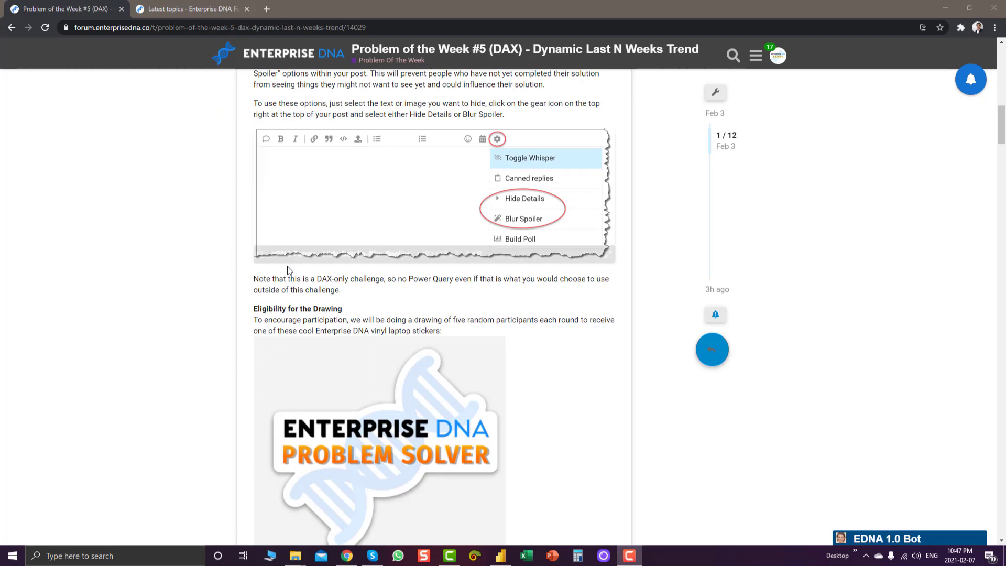
Check the Enterprise DNA latest topics page and read the Problem of the Week #5 post through to its first replies
click(199, 17)
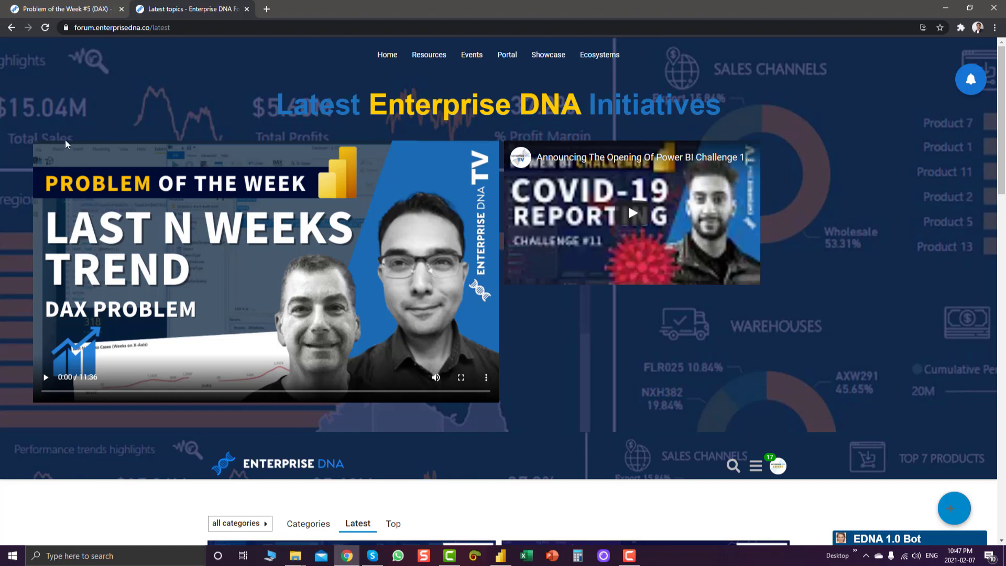
click(58, 10)
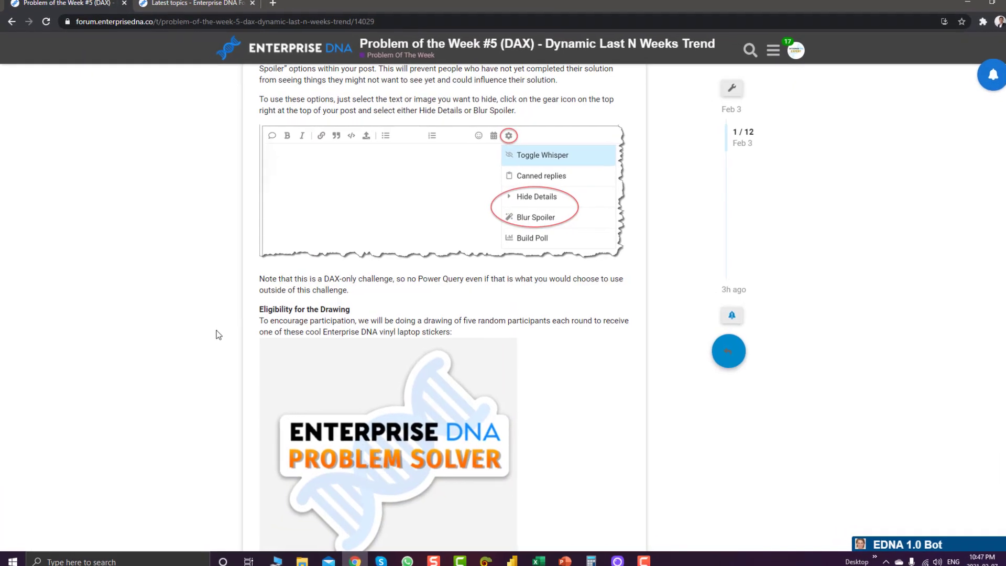
scroll(226, 336, down, 9)
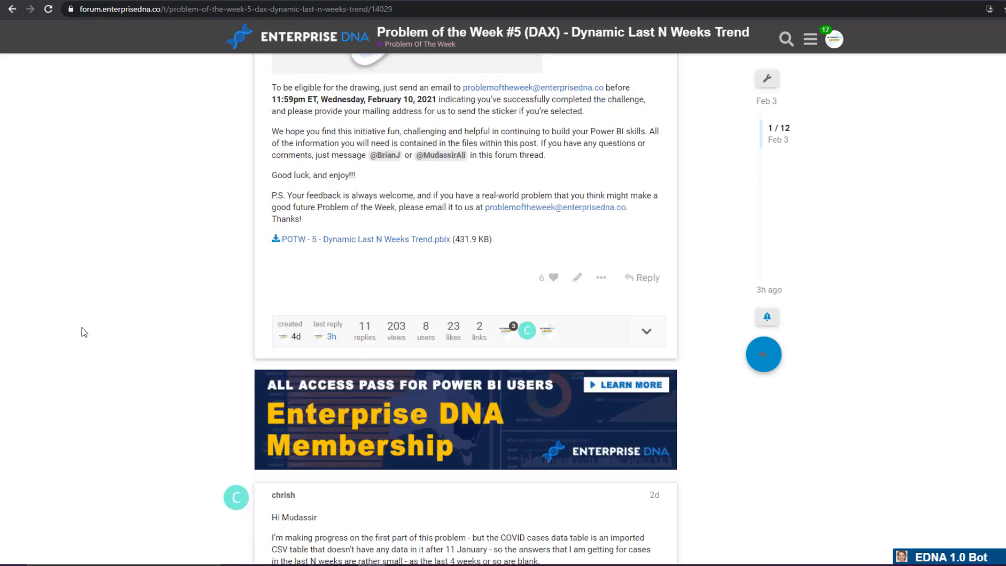
scroll(82, 328, down, 8)
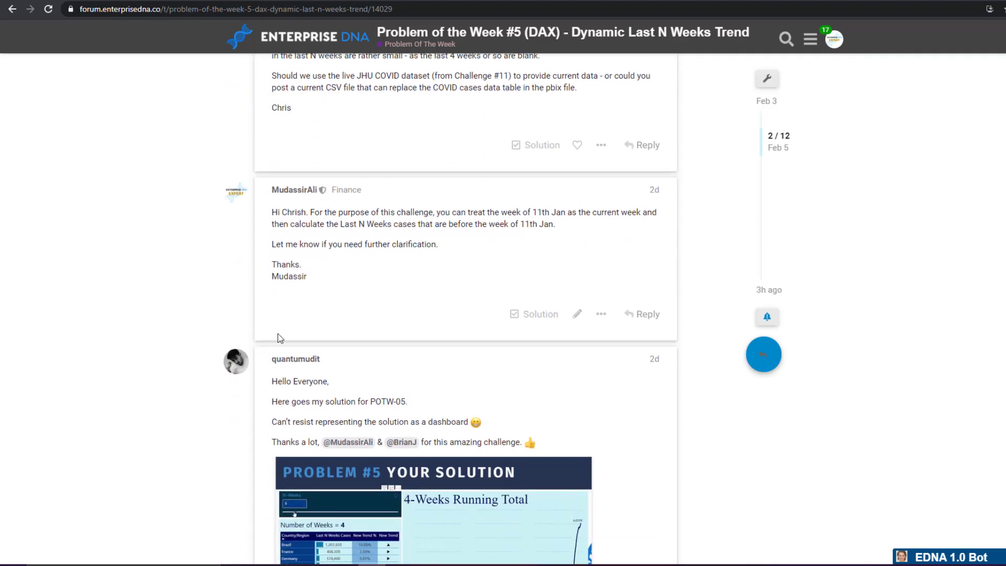
click(500, 555)
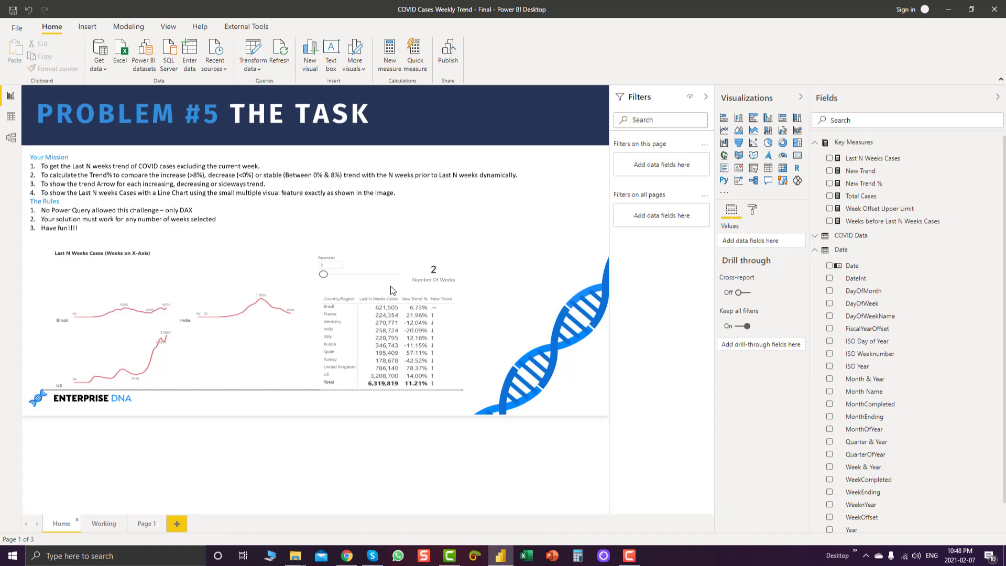
key(alt+Tab)
Review the participants' submitted Problem #5 solutions and screenshots in the forum thread
scroll(141, 352, down, 2)
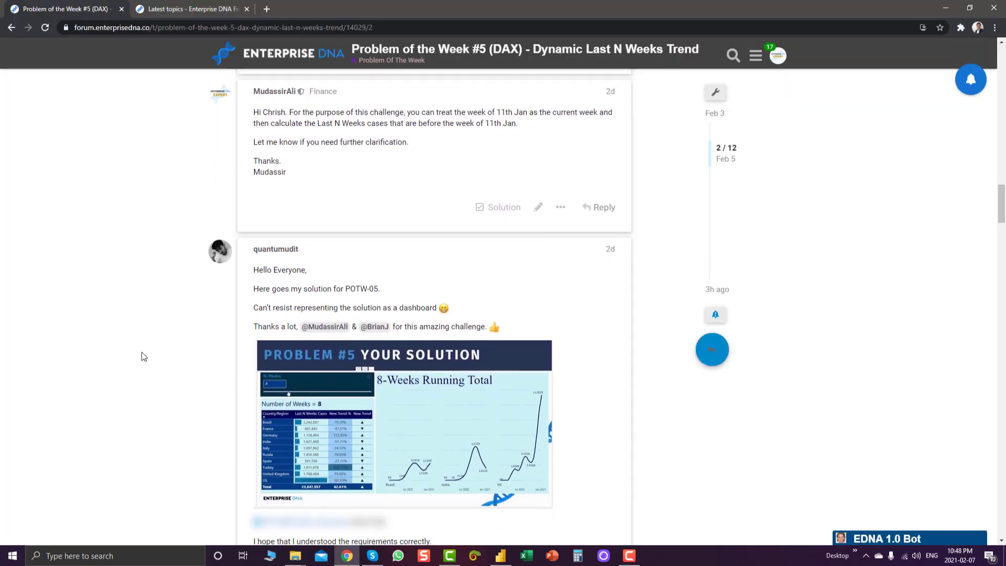
scroll(435, 314, down, 1)
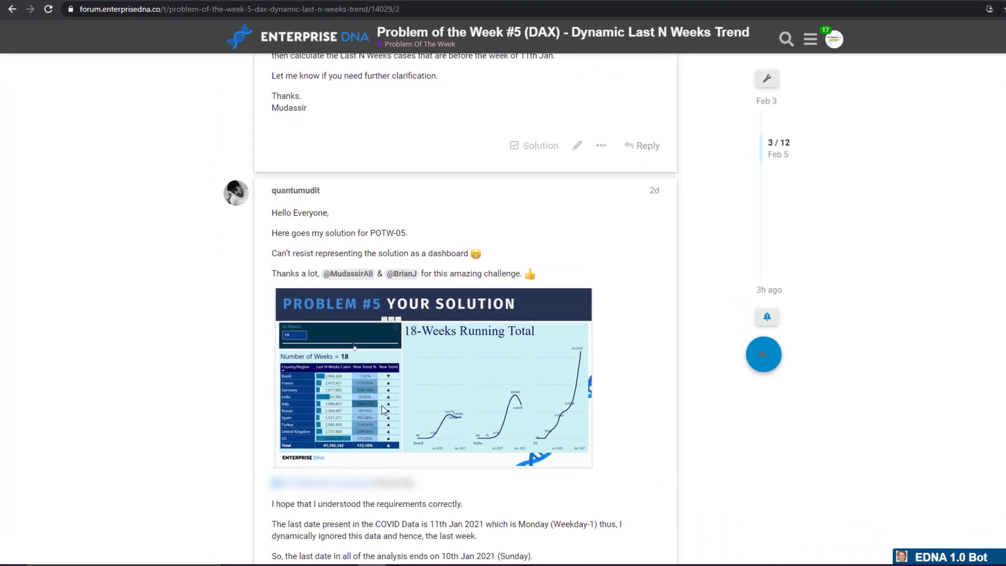
scroll(398, 411, down, 4)
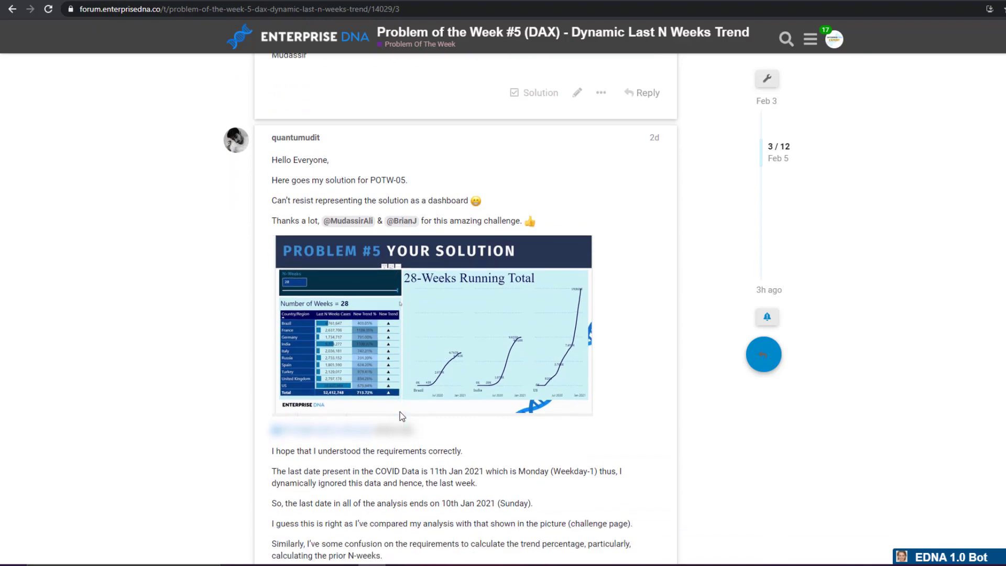
scroll(398, 412, down, 5)
scroll(409, 377, up, 4)
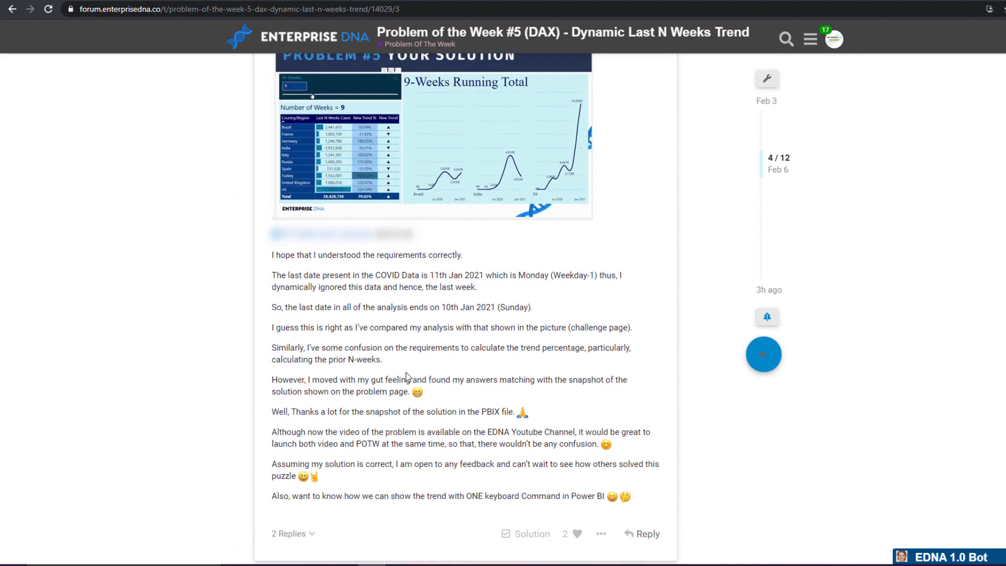
scroll(398, 372, down, 4)
scroll(398, 372, down, 12)
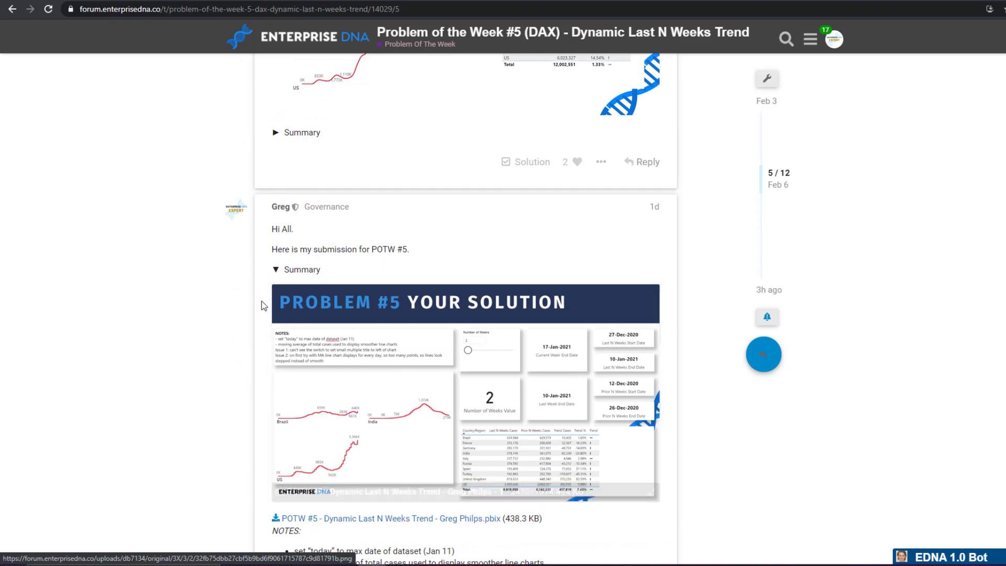
scroll(576, 293, down, 3)
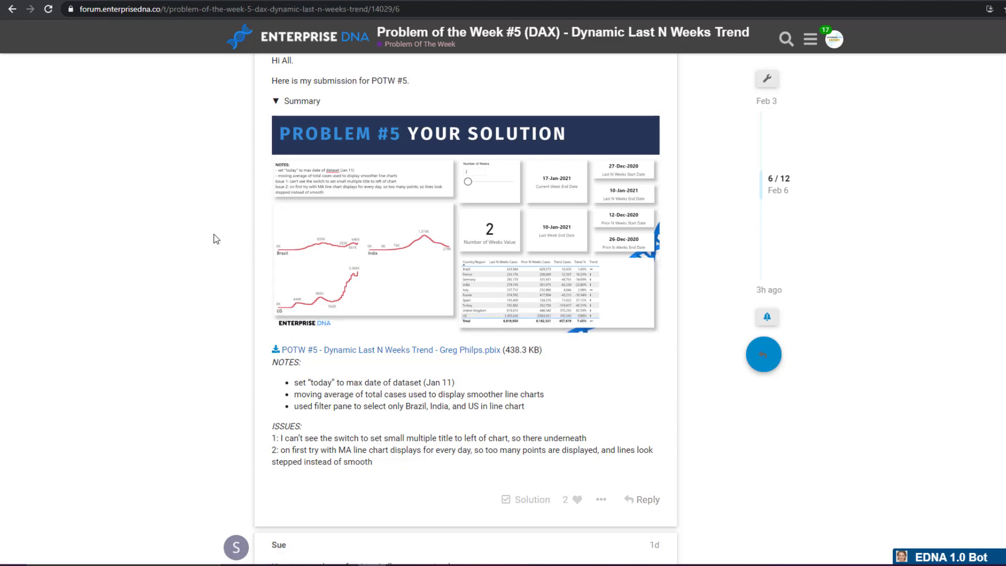
scroll(214, 234, down, 8)
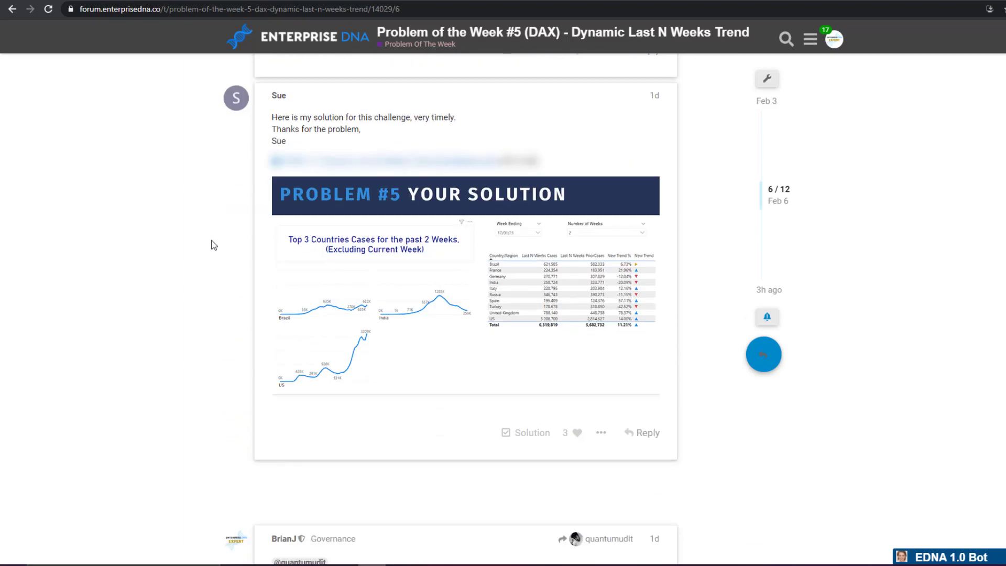
scroll(214, 245, down, 12)
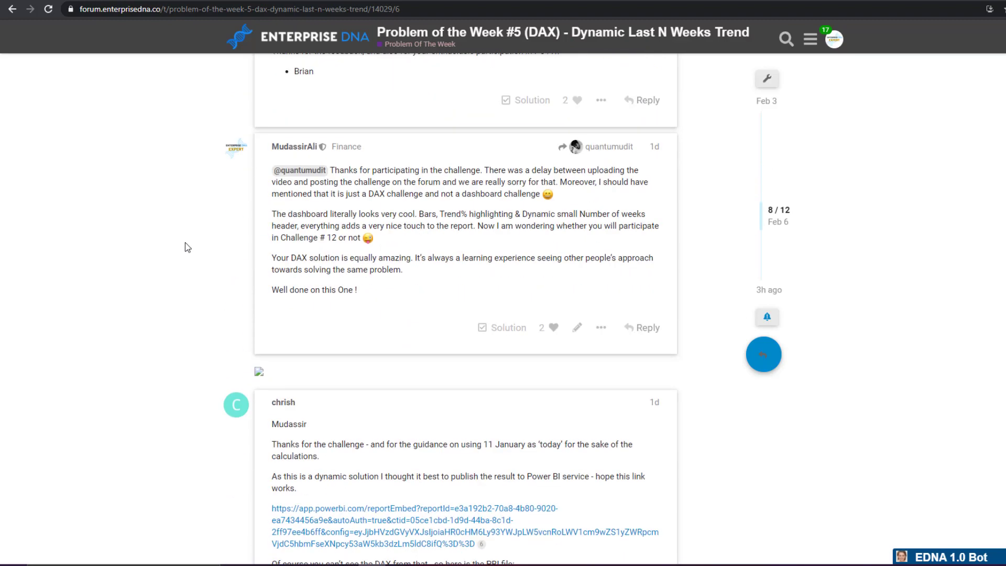
scroll(187, 246, down, 10)
scroll(172, 258, down, 5)
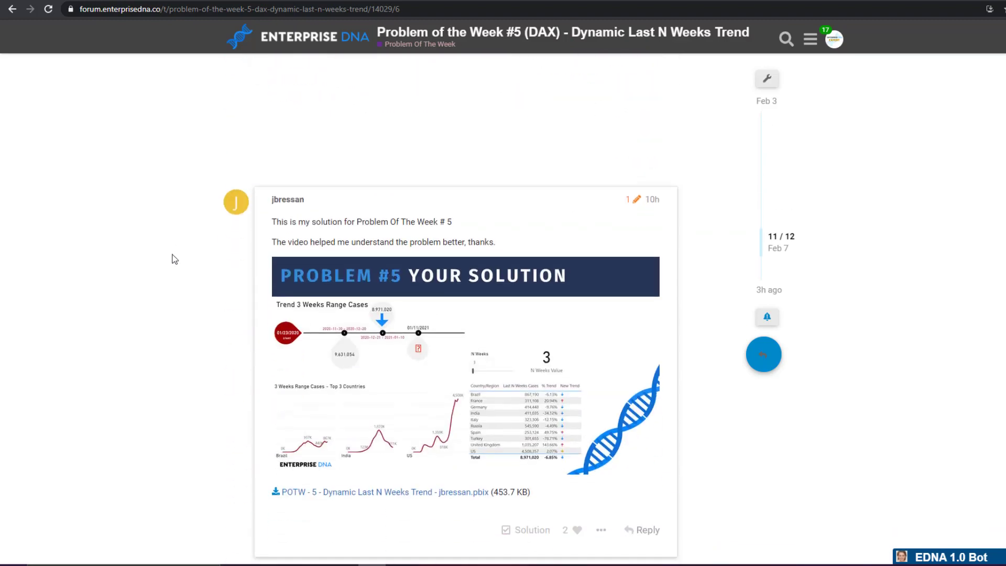
scroll(174, 259, down, 3)
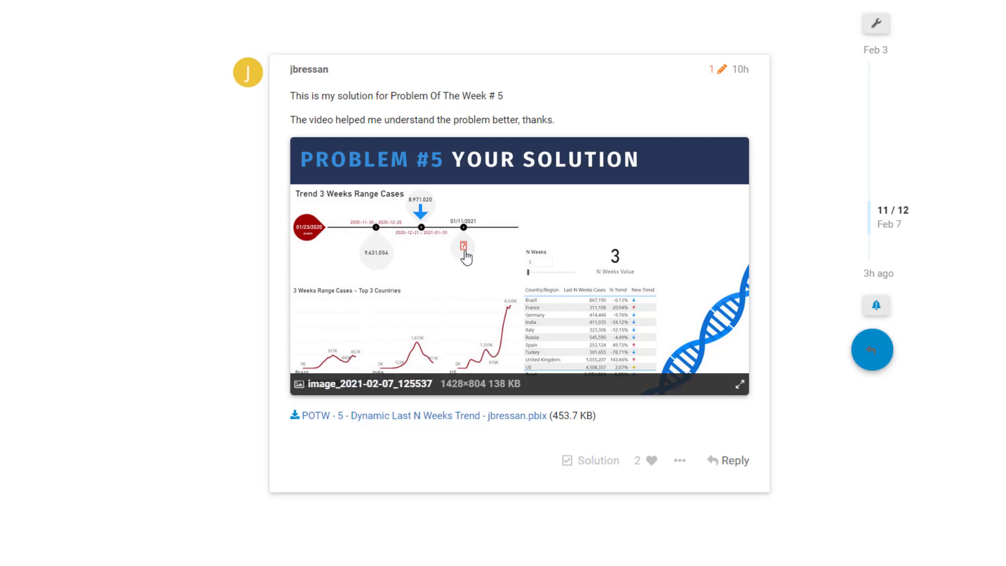
Expand the summary in the thread's last reply and view its Problem #5 solution
scroll(270, 298, down, 8)
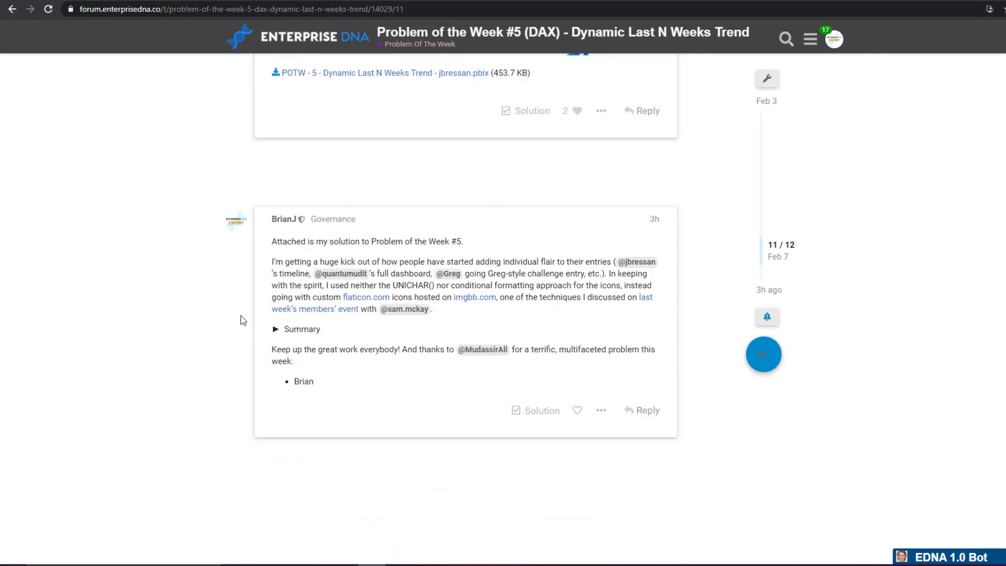
click(274, 274)
scroll(398, 318, down, 2)
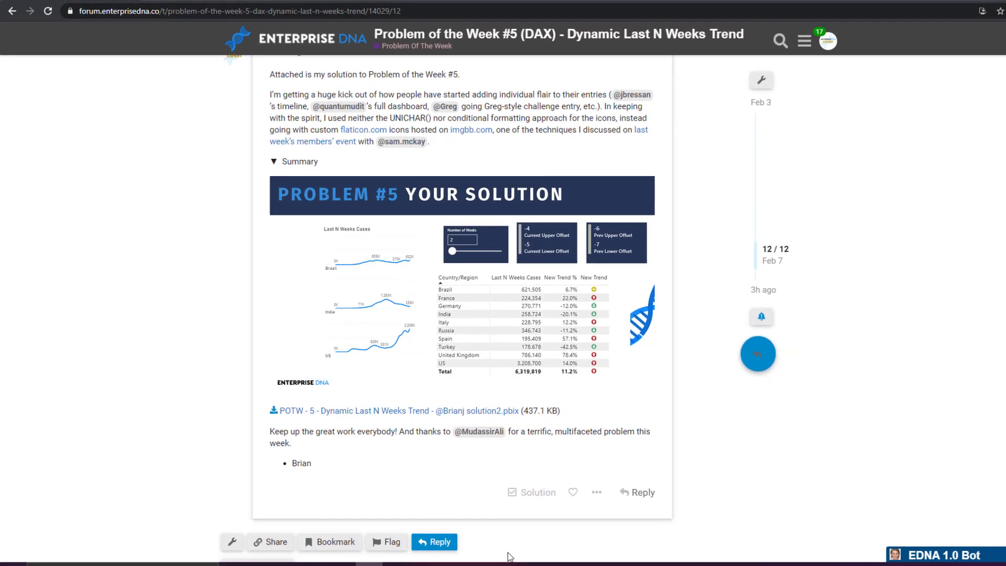
Switch to the COVID Cases Weekly Trend - Final report in Power BI Desktop and open the Working page
mouse_move(501, 555)
click(506, 518)
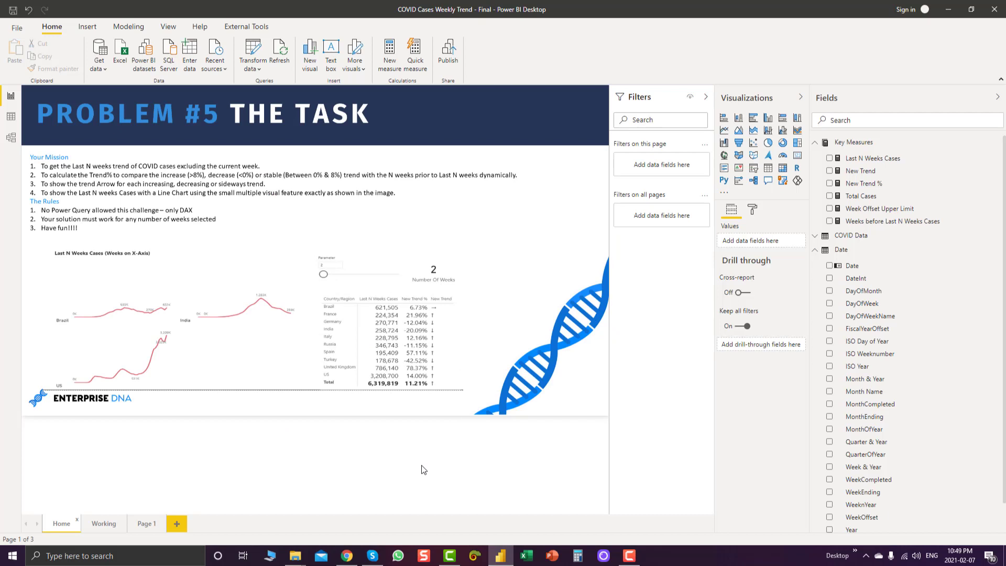
click(102, 524)
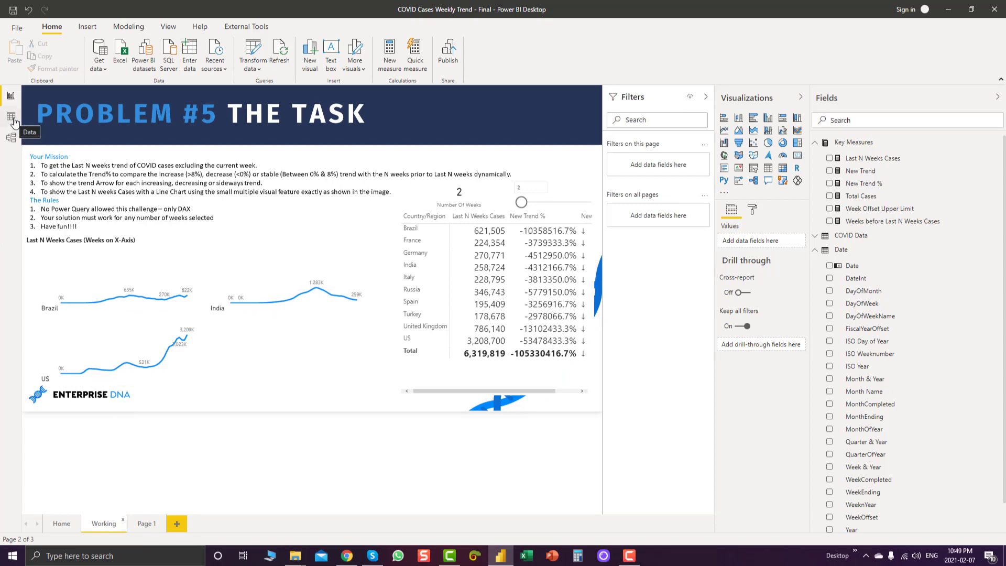
Compare the dates covered by the Date and COVID Data tables in data view, checking the last rows
click(11, 117)
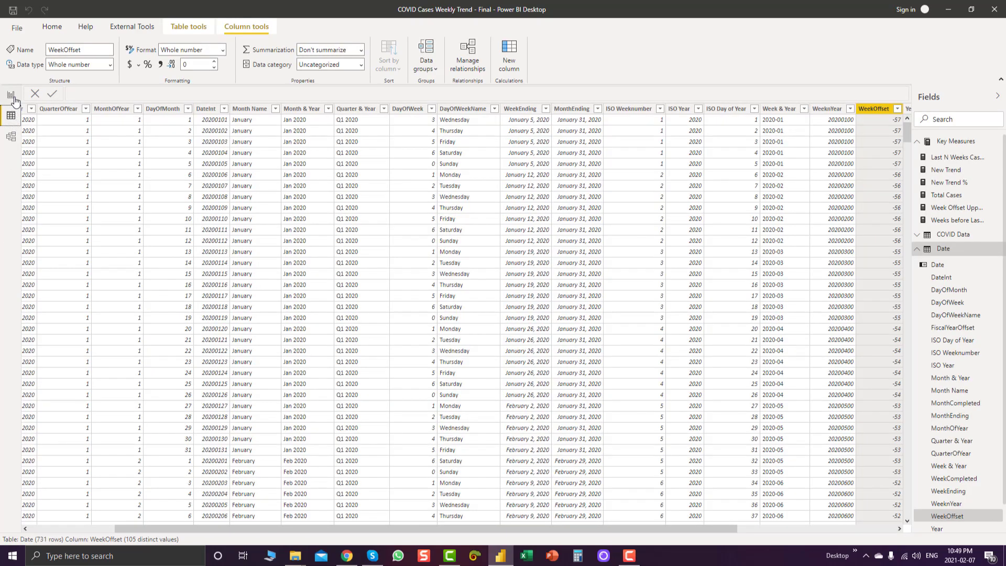
drag(466, 530, 318, 539)
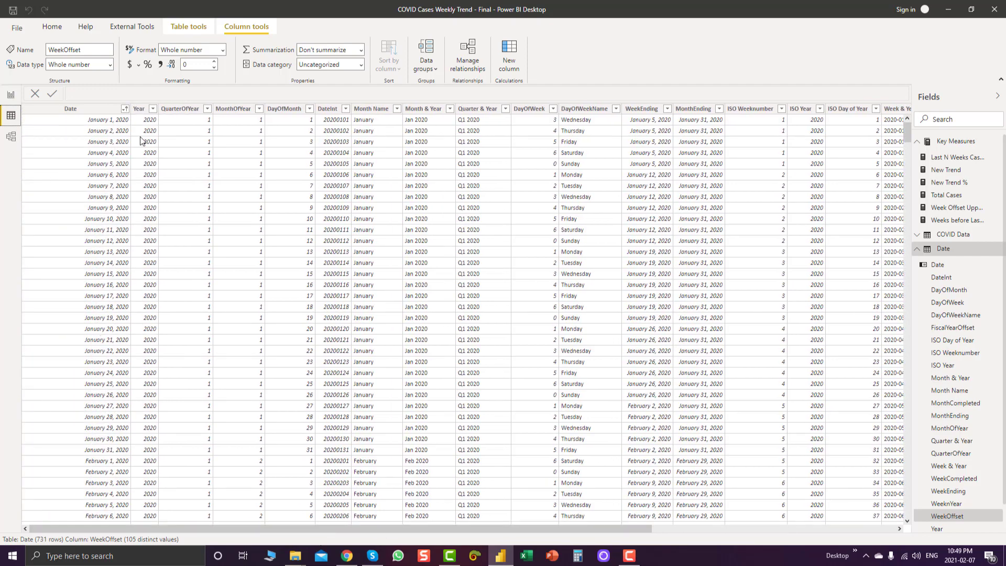
drag(908, 130, 515, 220)
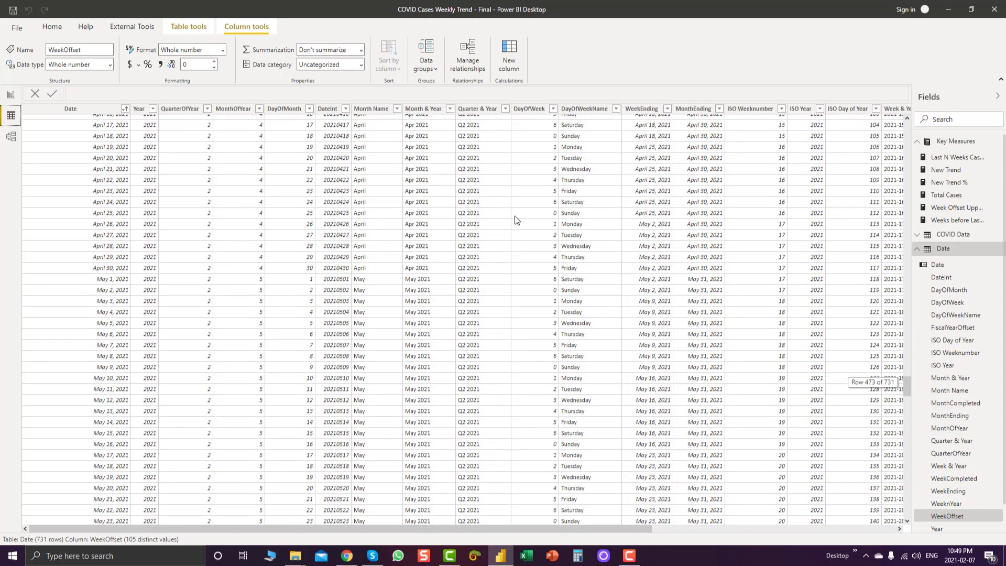
click(952, 234)
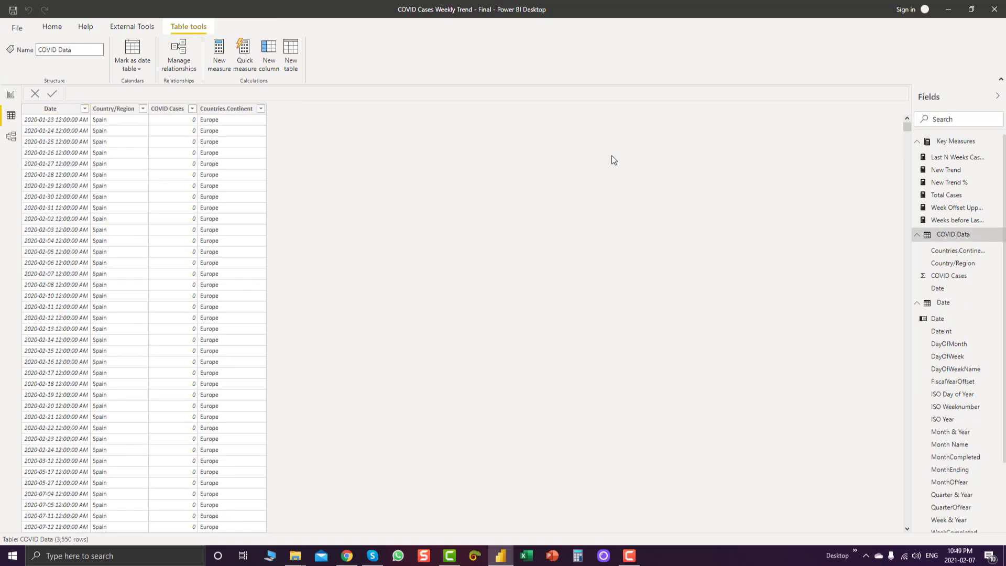
drag(912, 125, 907, 526)
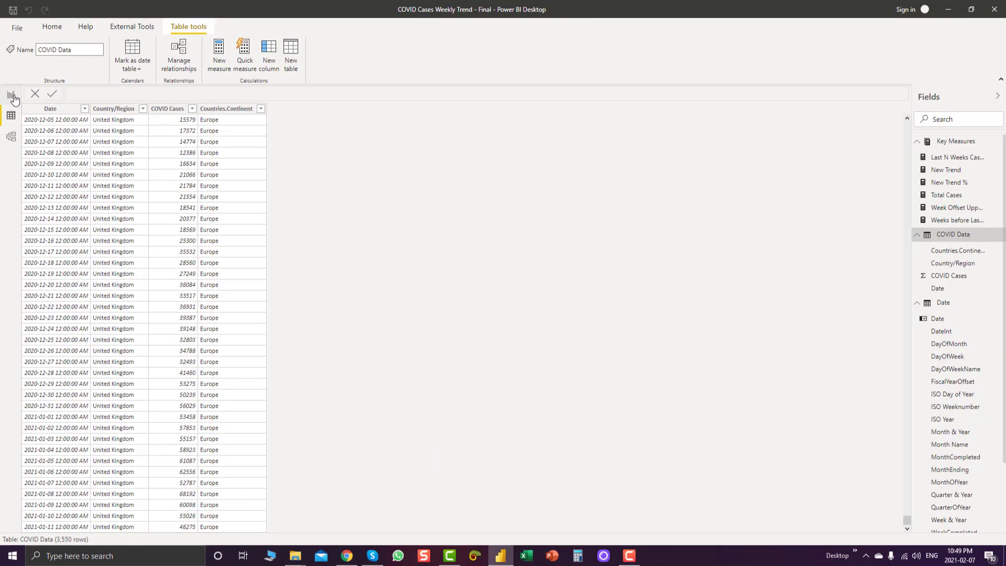
click(947, 304)
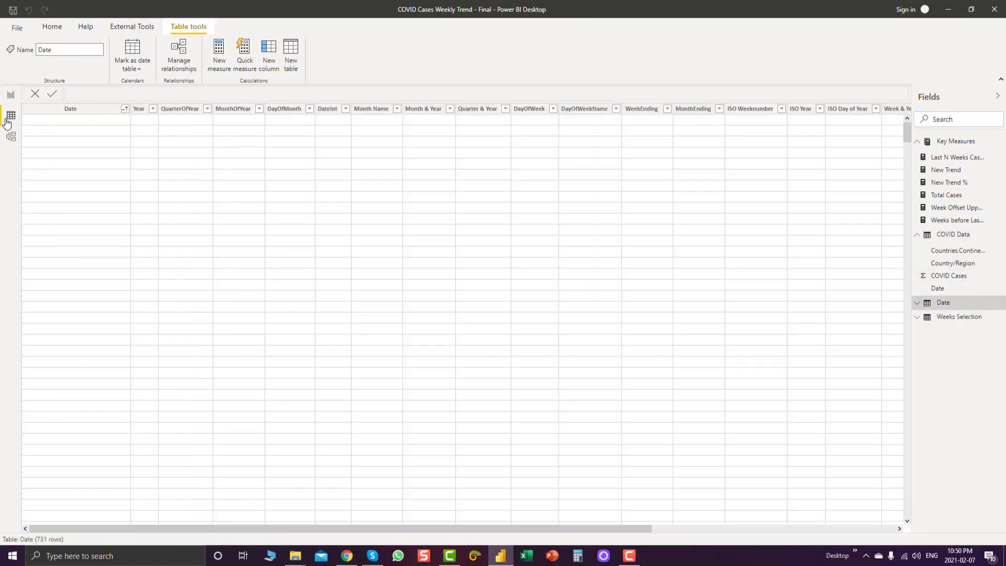
drag(908, 134, 907, 519)
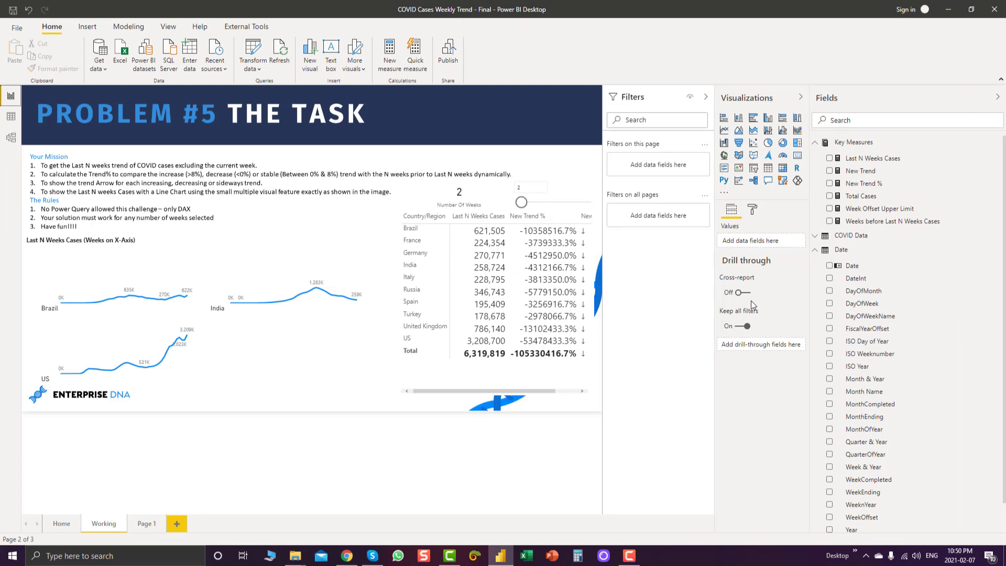
Review the Week Offset Upper Limit measure's formula and select the WeekOffset column in the Date table
click(856, 209)
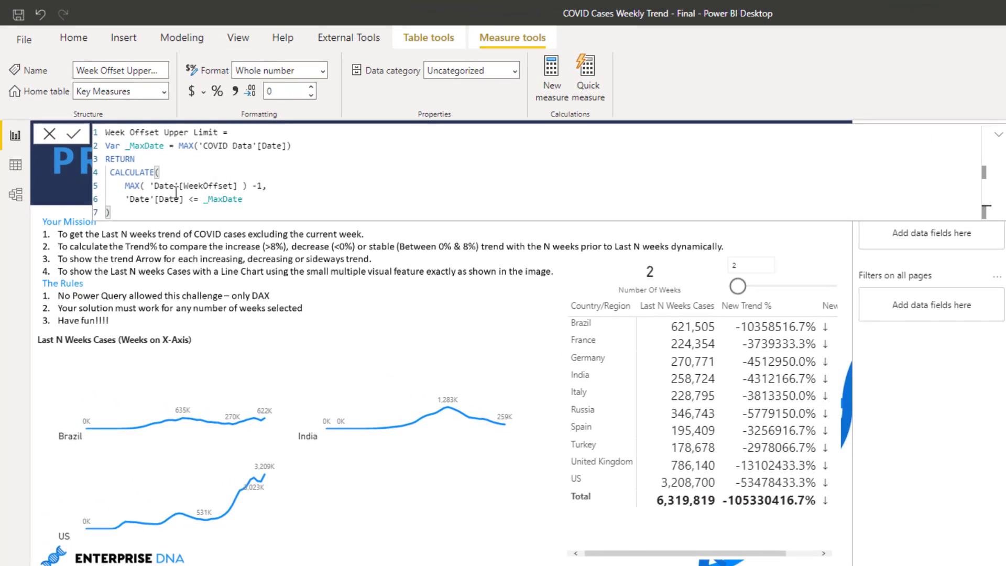
click(16, 165)
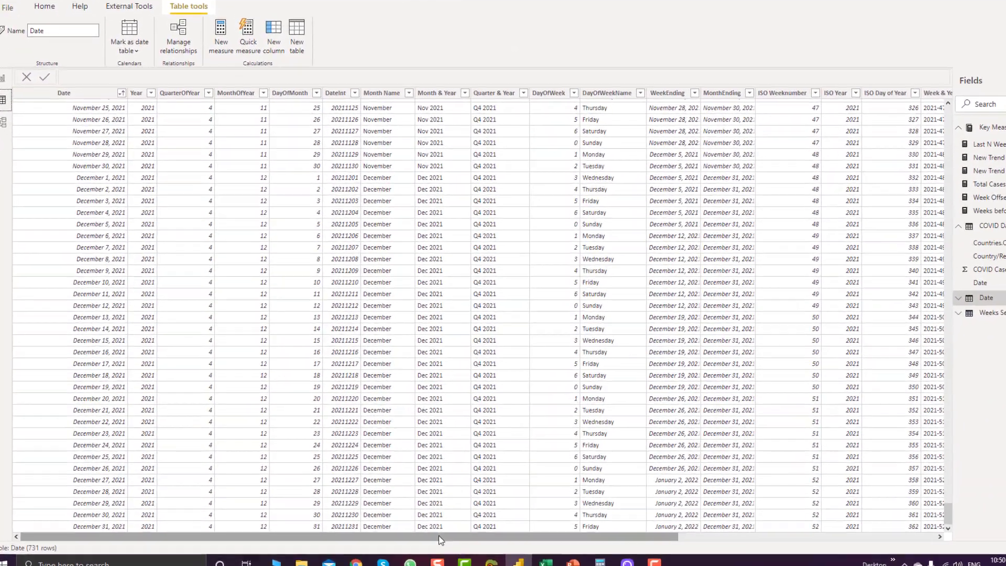
drag(427, 528, 634, 546)
drag(1002, 520, 759, 82)
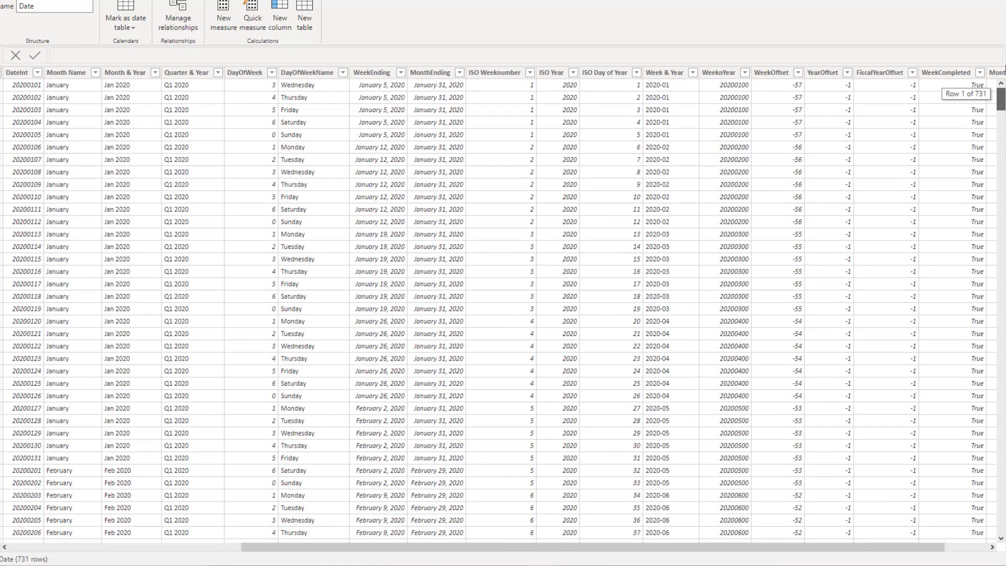
click(773, 75)
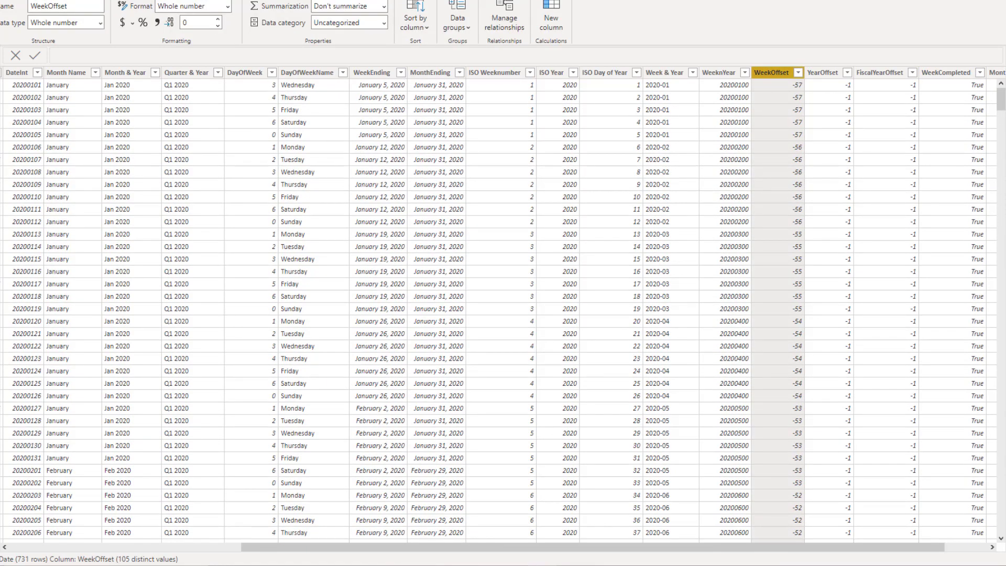
Examine the WeekOffset column in the Date table against its dates, from the first to the last rows and around late 2020
drag(718, 546, 398, 545)
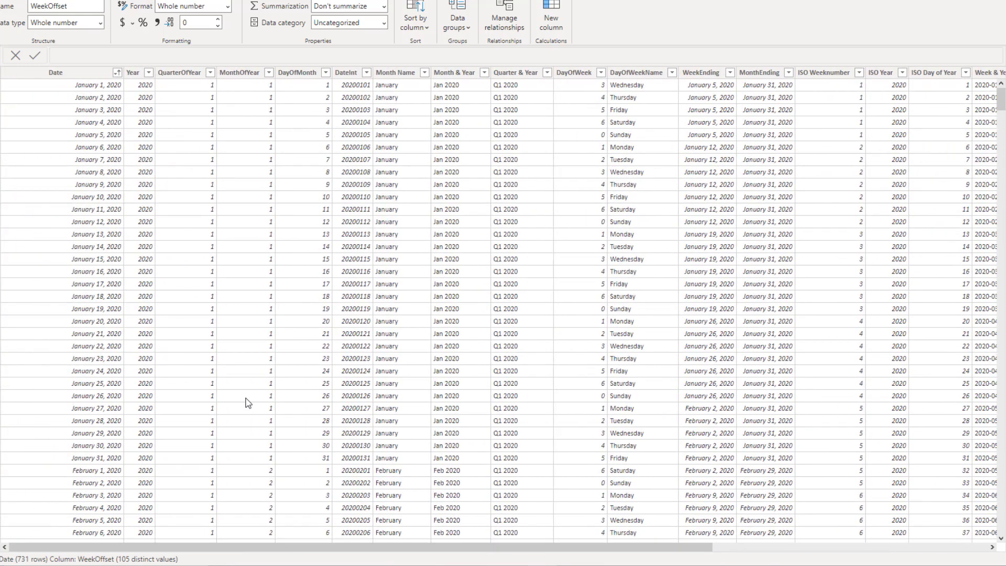
drag(327, 545, 583, 546)
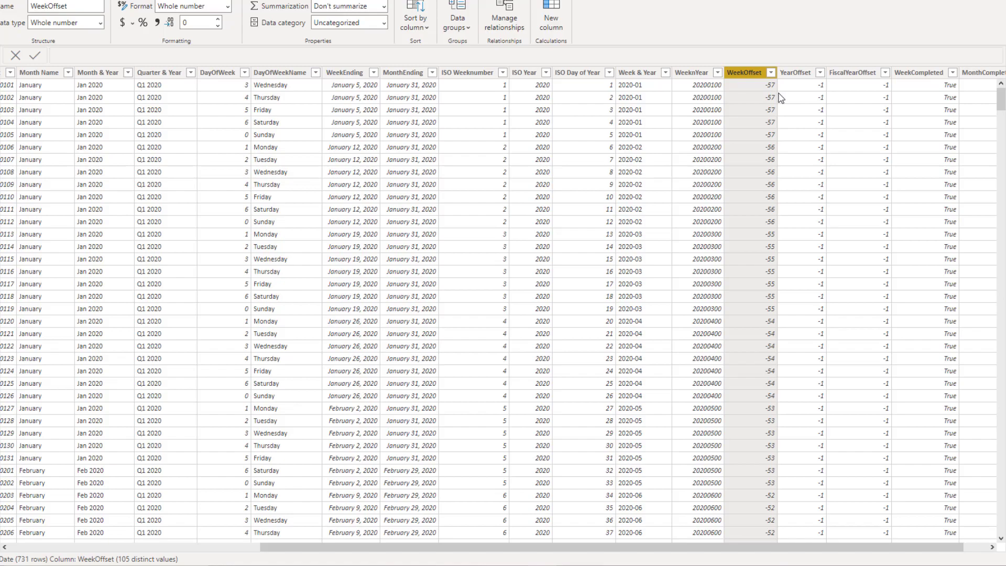
drag(1000, 100, 937, 540)
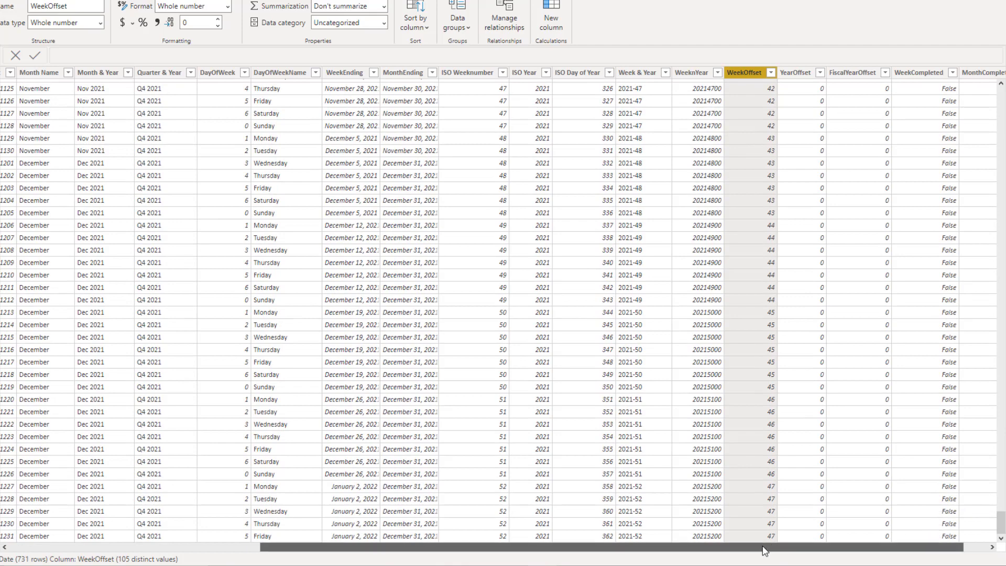
click(119, 545)
drag(283, 547, 365, 547)
drag(1001, 521, 1000, 279)
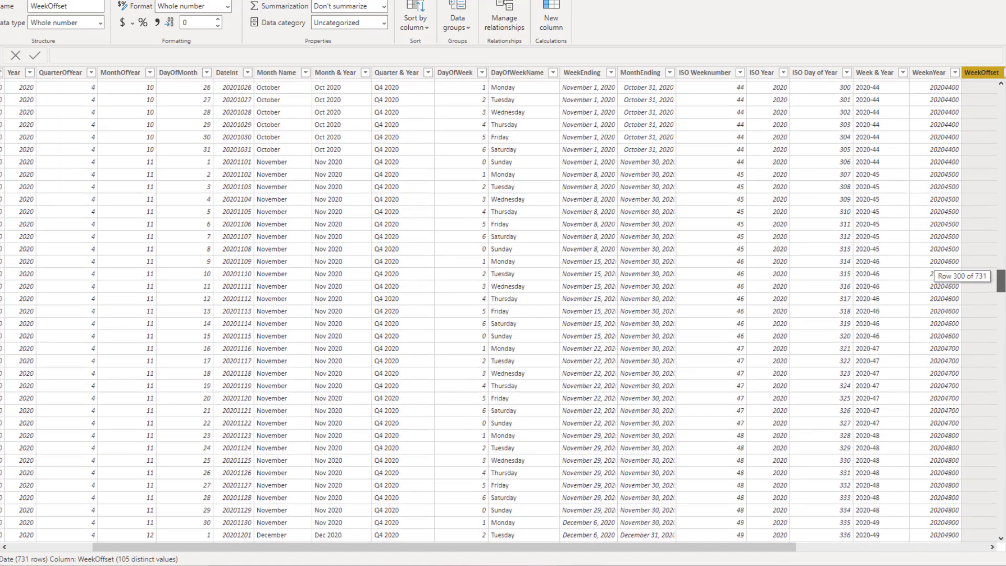
drag(788, 548, 860, 547)
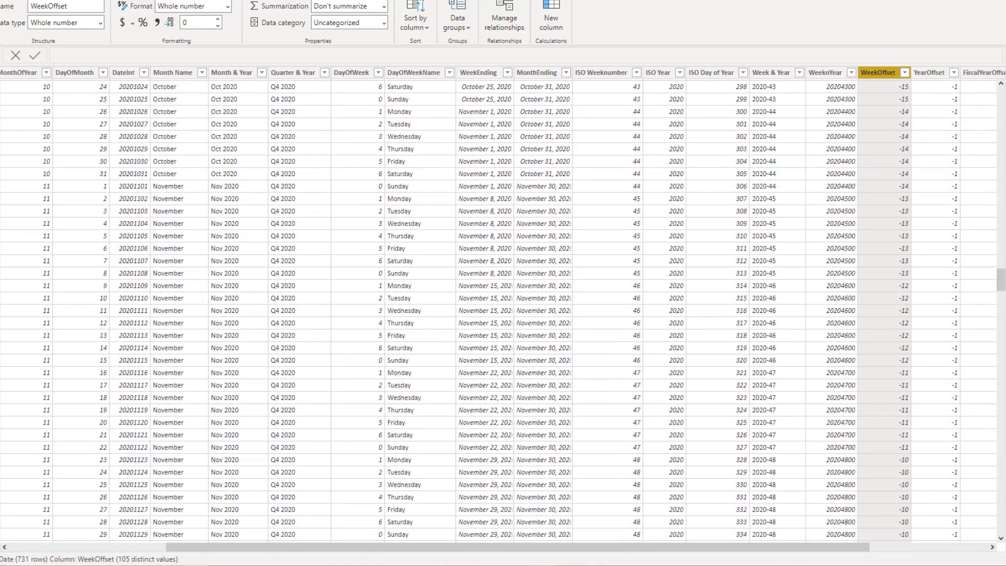
drag(1001, 280, 1001, 312)
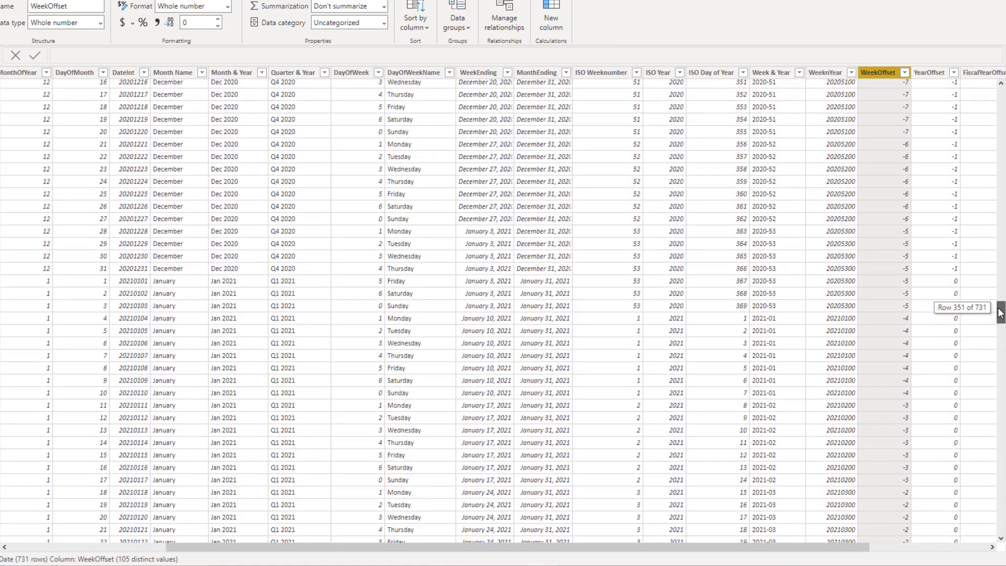
Locate January 11, 2021 in the Date table and check the WeekOffset values for its week and the preceding weeks
drag(638, 554, 484, 554)
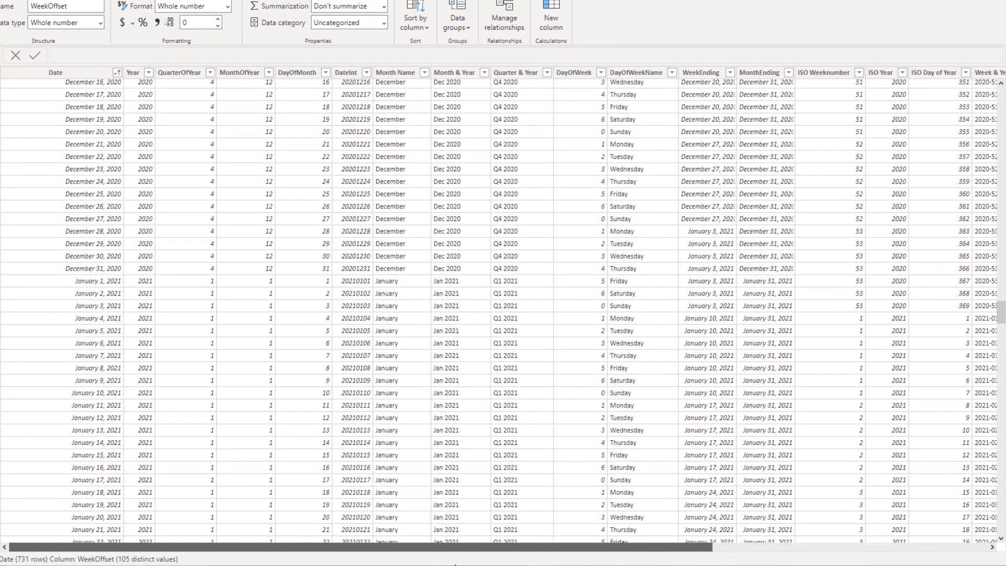
click(101, 410)
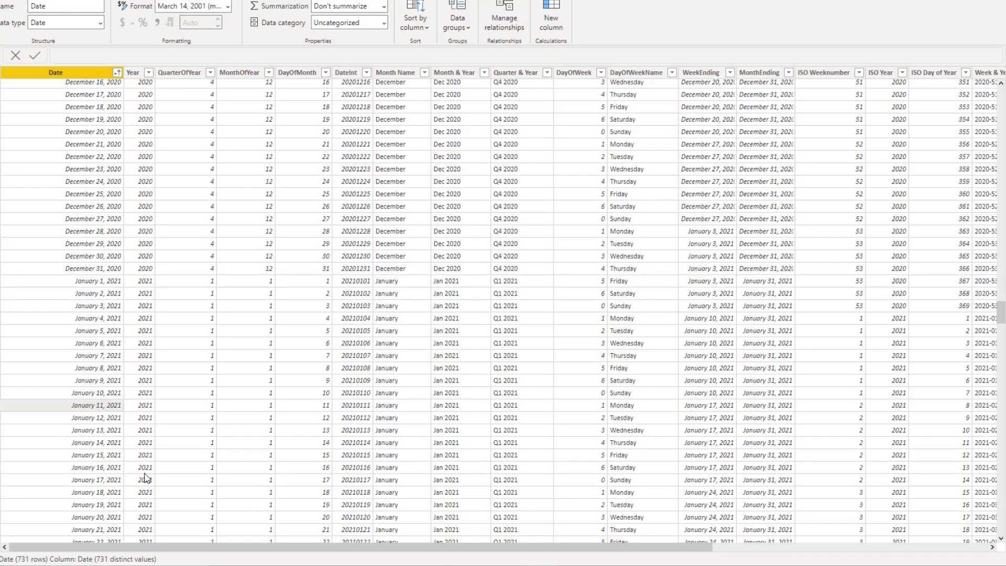
drag(217, 552, 446, 553)
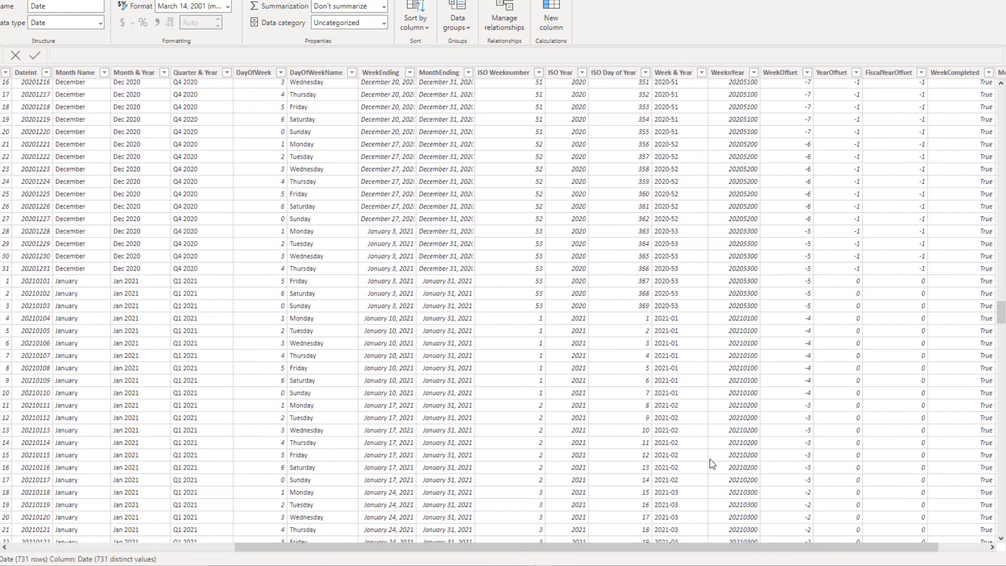
click(805, 397)
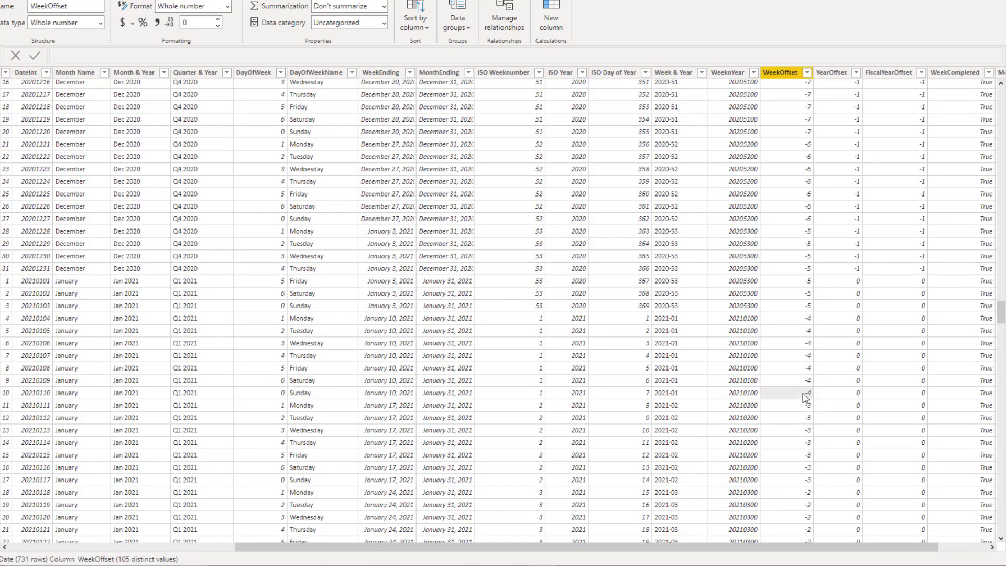
click(787, 309)
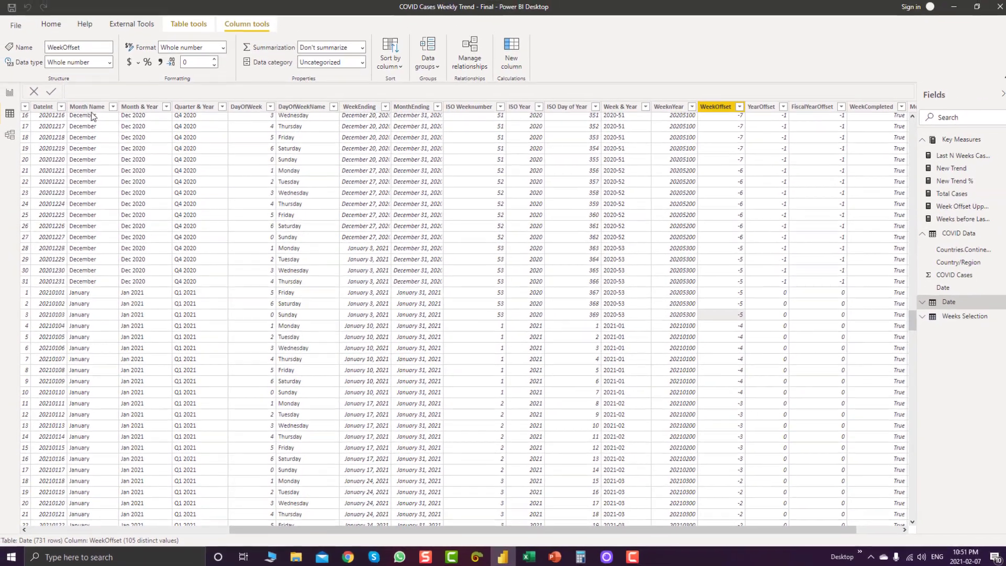
Return to the report view and review the _MaxDate variable in the Week Offset Upper Limit measure
click(9, 96)
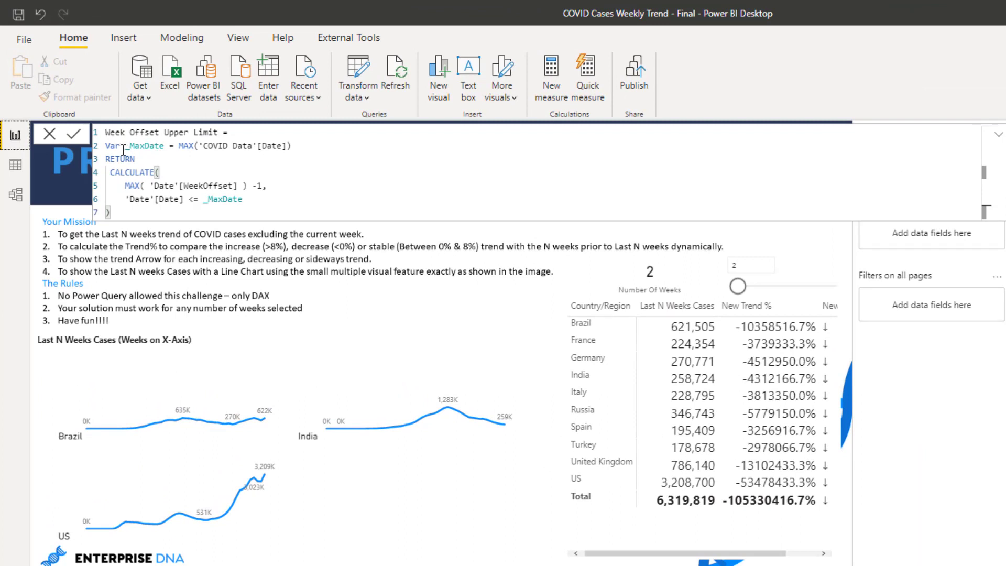
drag(123, 151, 288, 149)
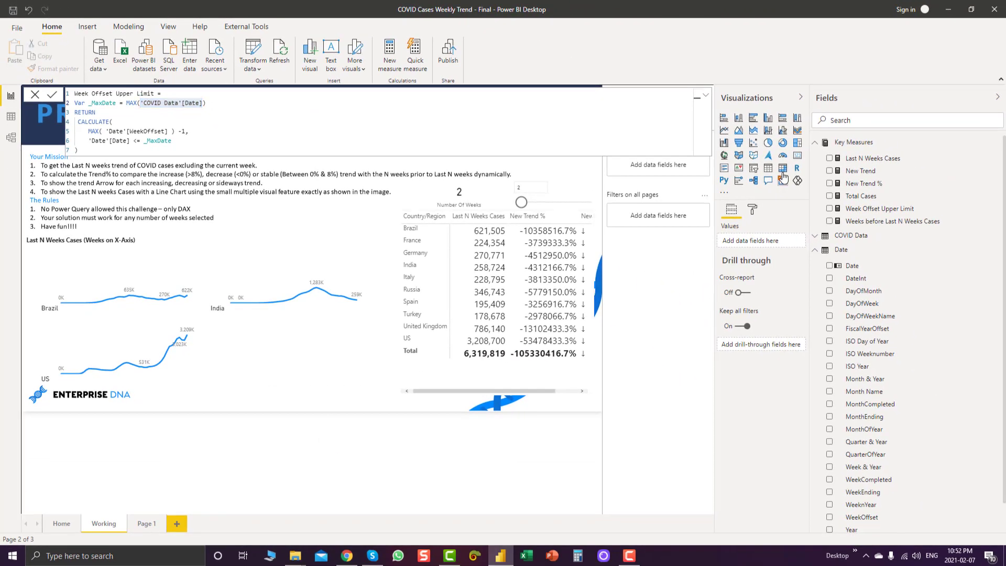
Add a blank card visual and replace the CALCULATE expression in the Week Offset Upper Limit measure with _MaxDate, keeping the expression copied
click(796, 156)
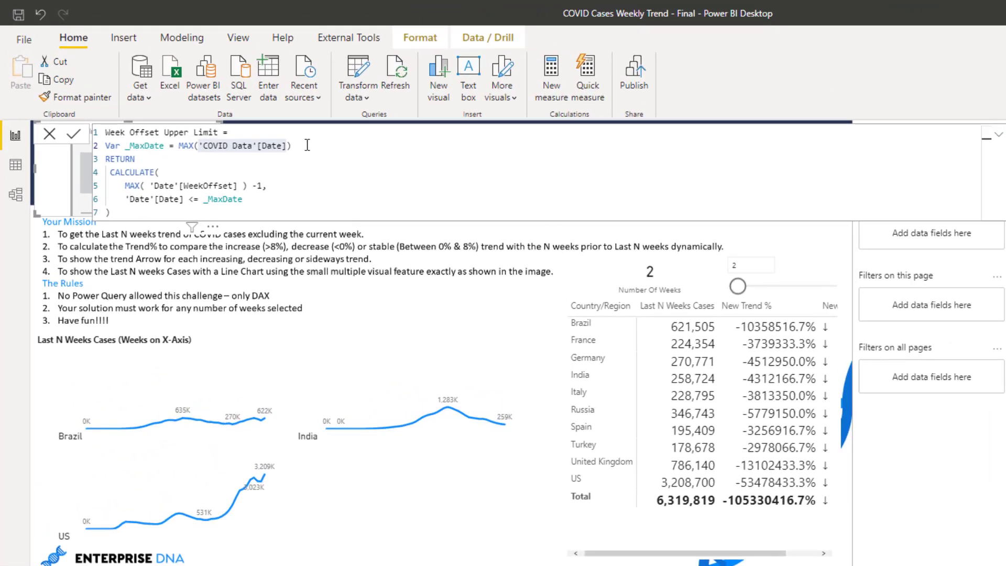
click(307, 146)
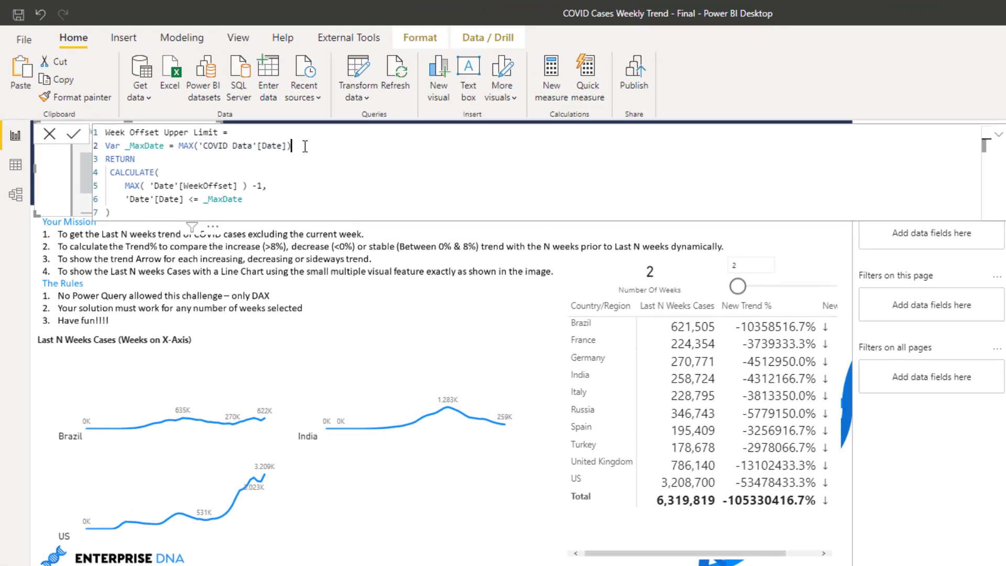
drag(164, 145, 126, 147)
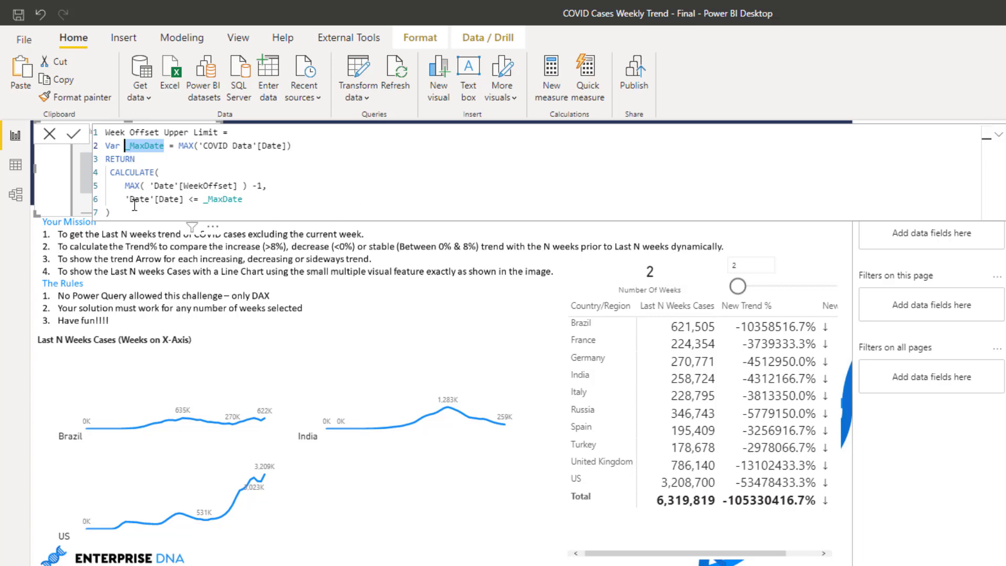
drag(111, 212, 107, 176)
key(ctrl+c)
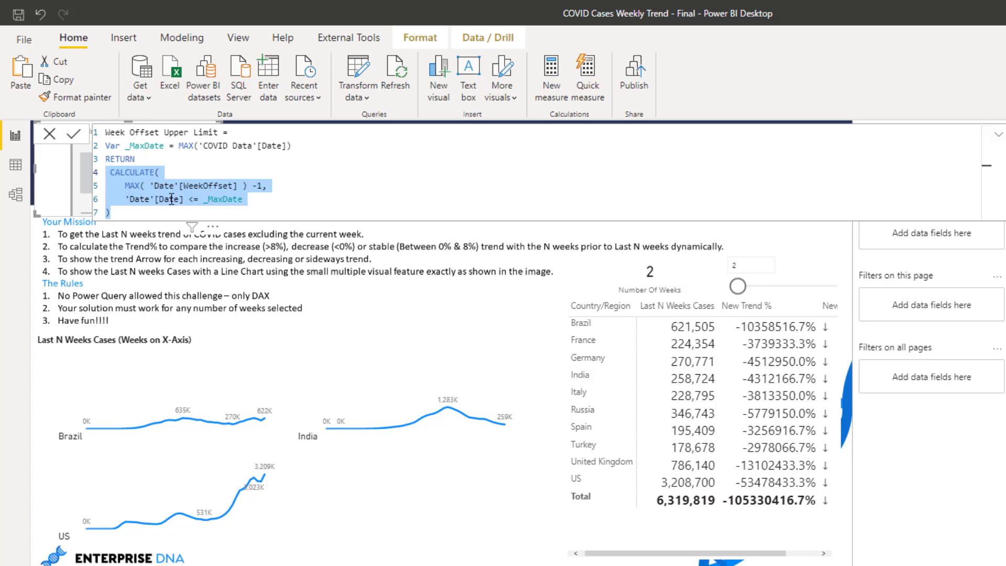
text(_)
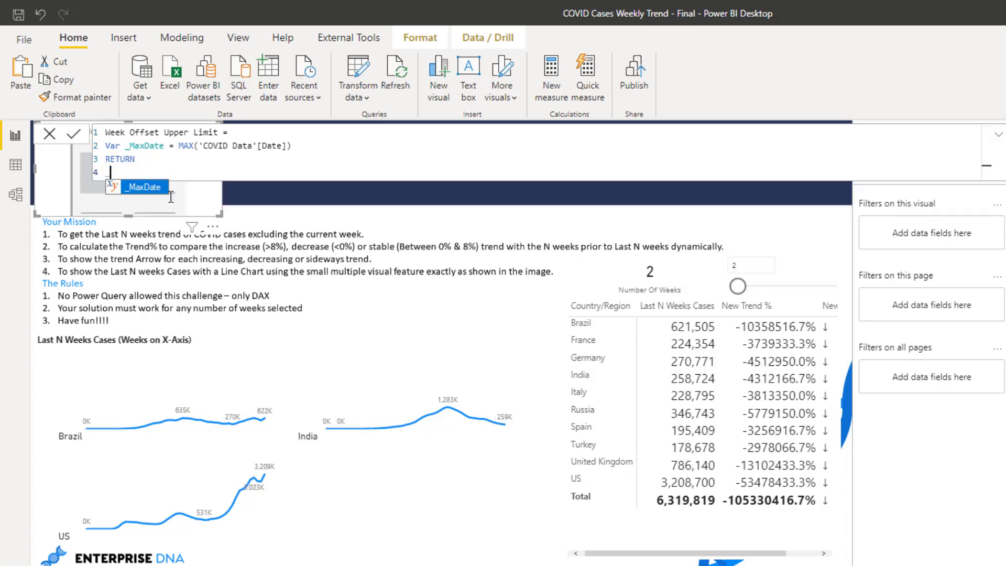
text(MaxDate)
key(Return)
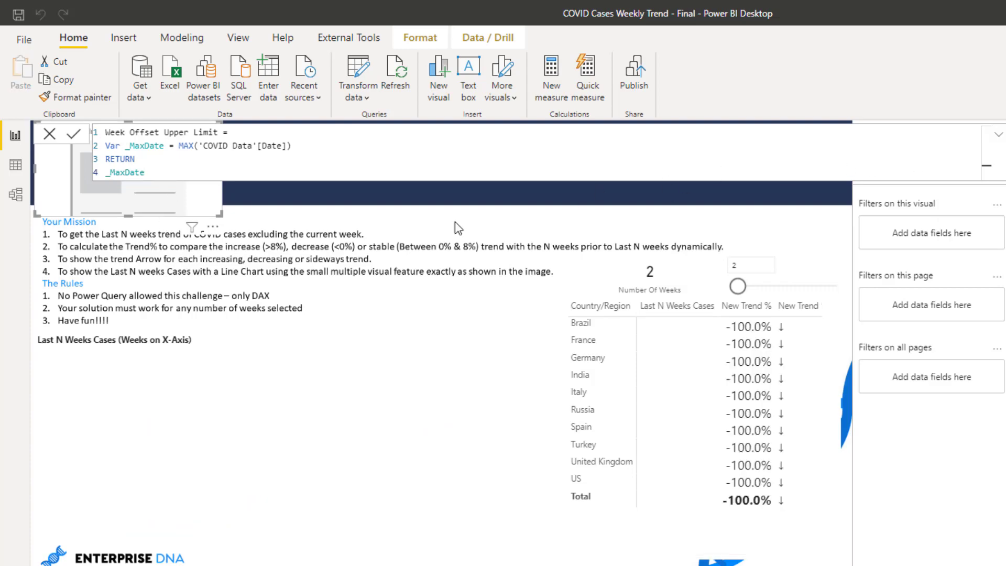
Move the card clear of the formula, display the Week Offset Upper Limit measure in it and widen it
drag(115, 198, 276, 326)
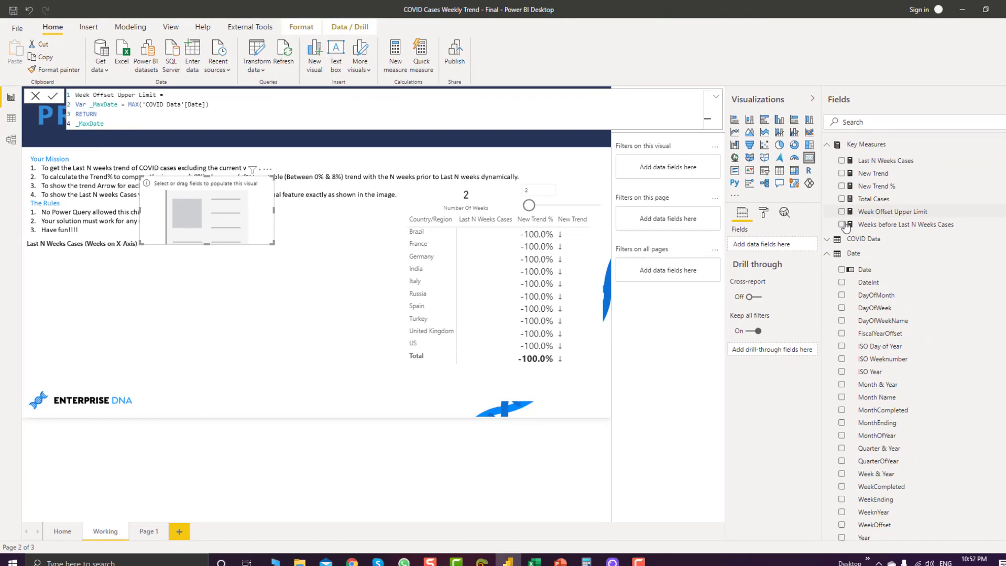
click(841, 212)
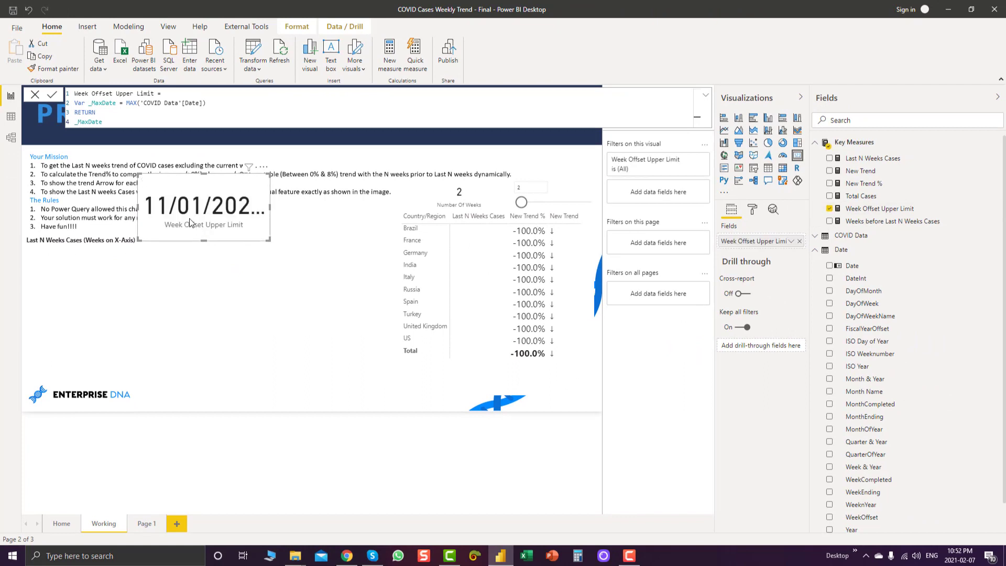
drag(269, 211, 330, 211)
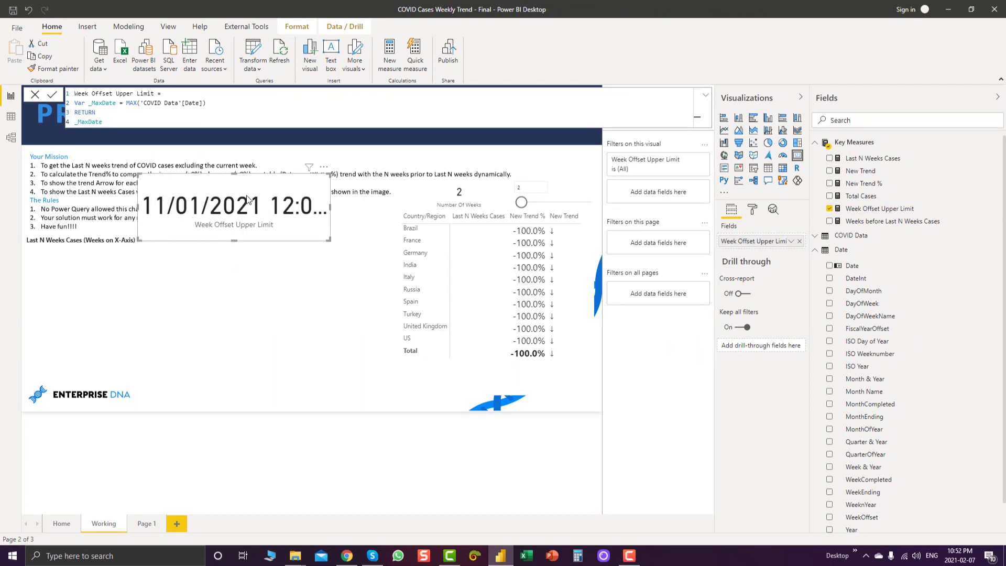
Delete the card and restore the copied CALCULATE expression in place of _MaxDate in the Week Offset Upper Limit measure
key(Delete)
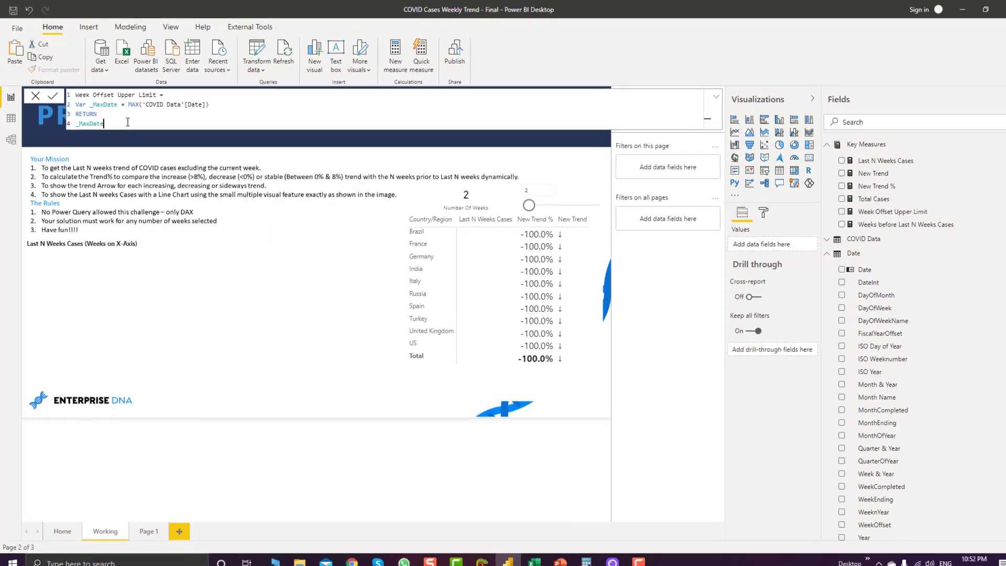
drag(126, 121, 72, 122)
key(ctrl+v)
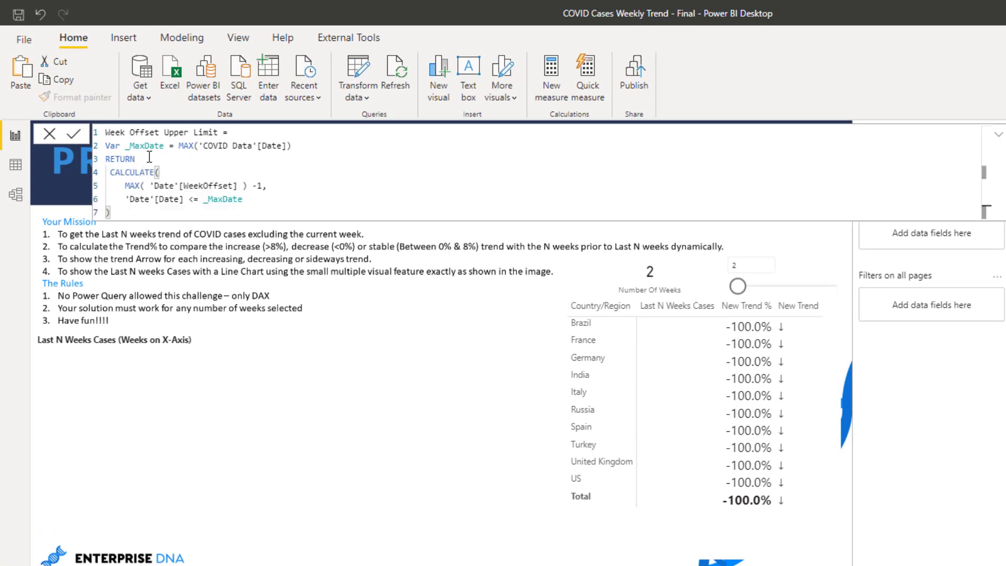
key(Return)
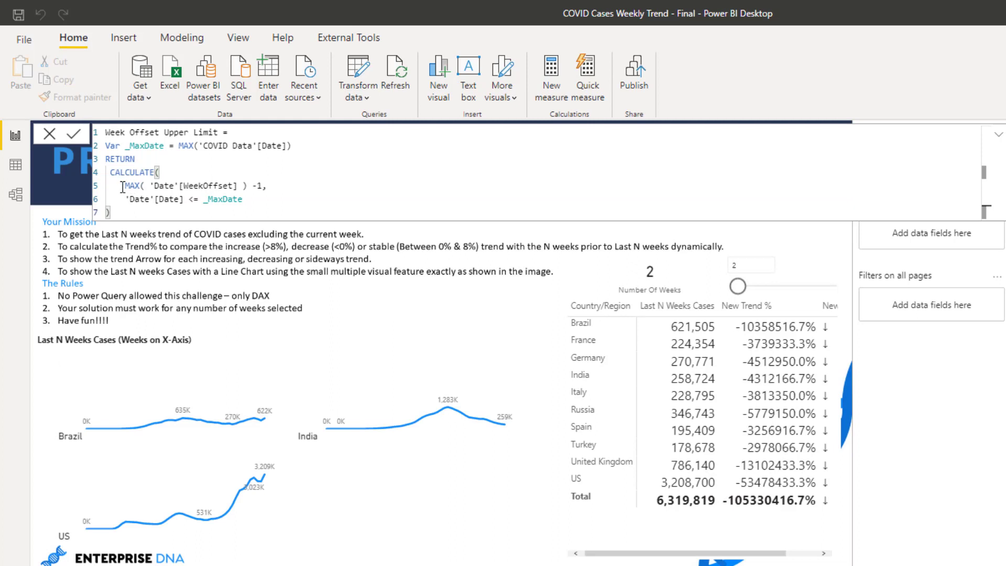
Review the measure's CALCULATE expression: the maximum WeekOffset minus 1, filtered to Date table dates up to _MaxDate
drag(125, 186, 264, 185)
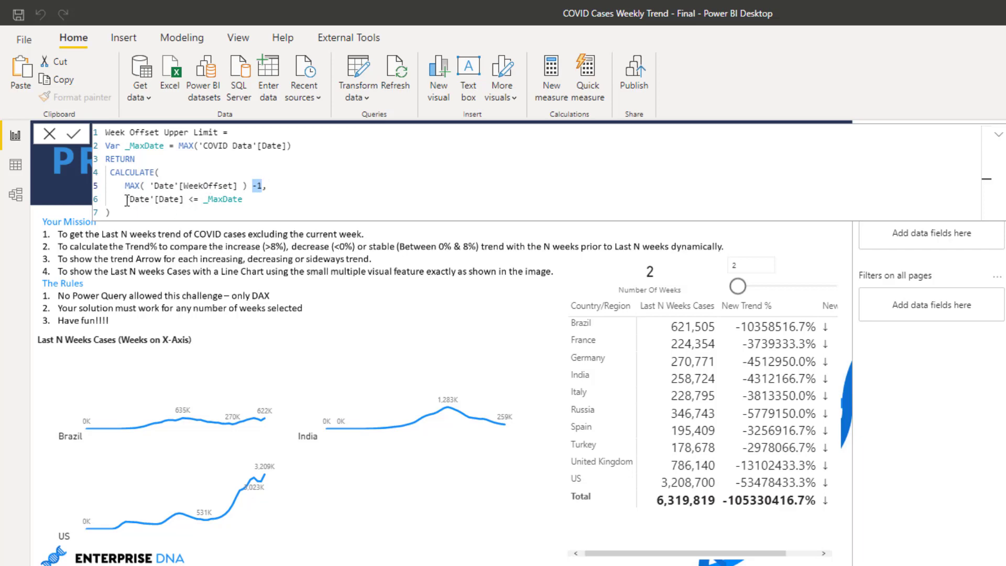
drag(127, 200, 243, 200)
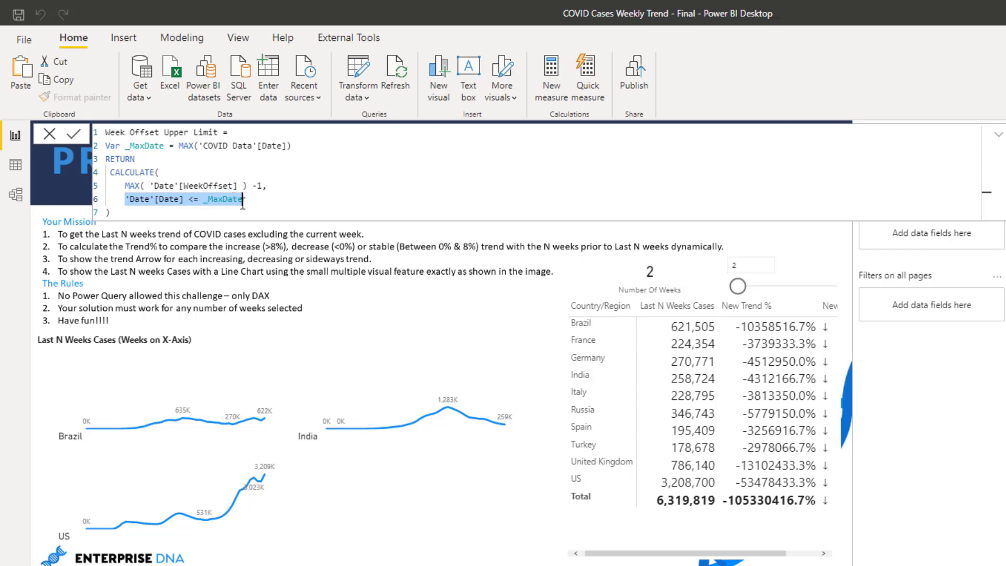
click(186, 202)
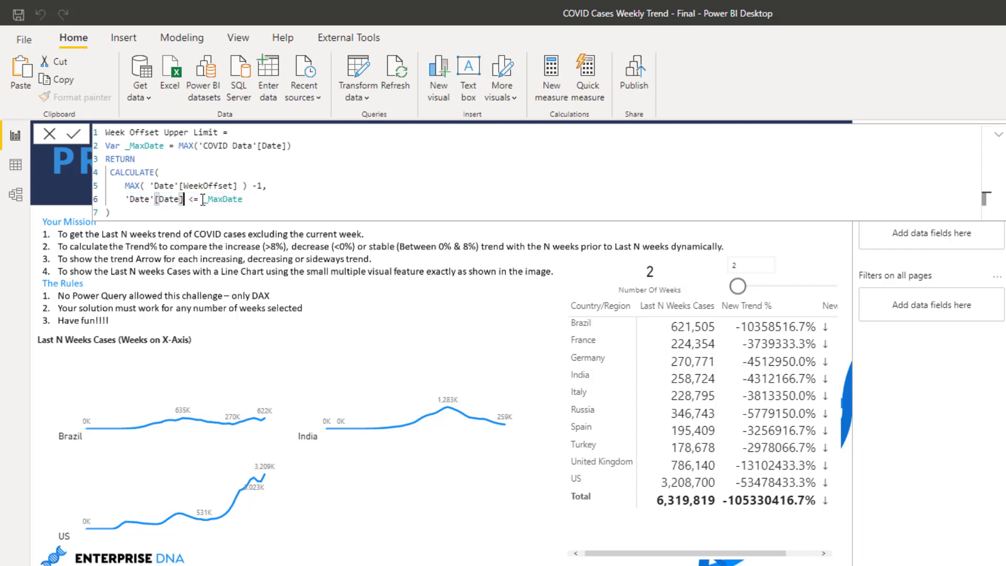
drag(179, 203, 127, 201)
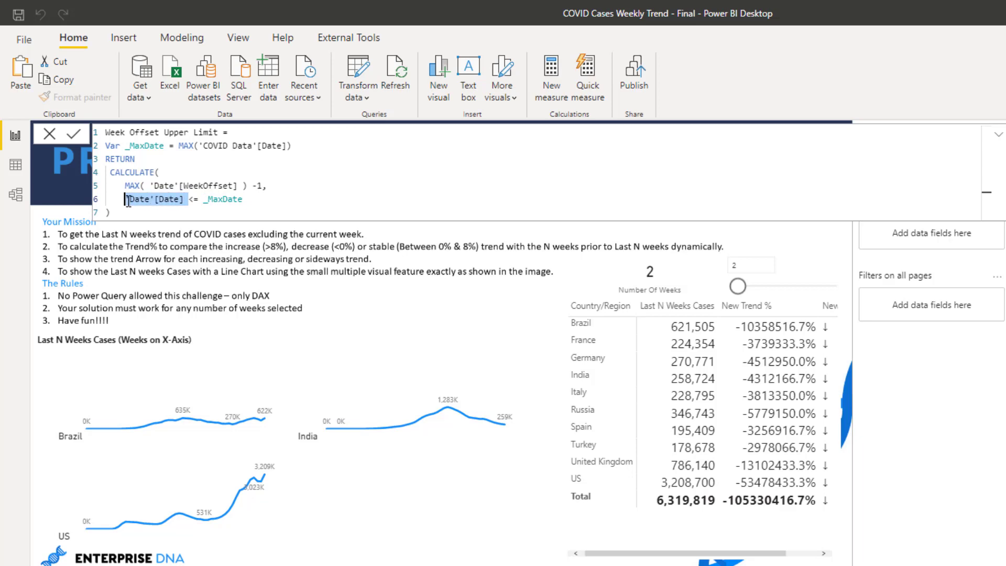
click(189, 205)
drag(194, 147, 284, 158)
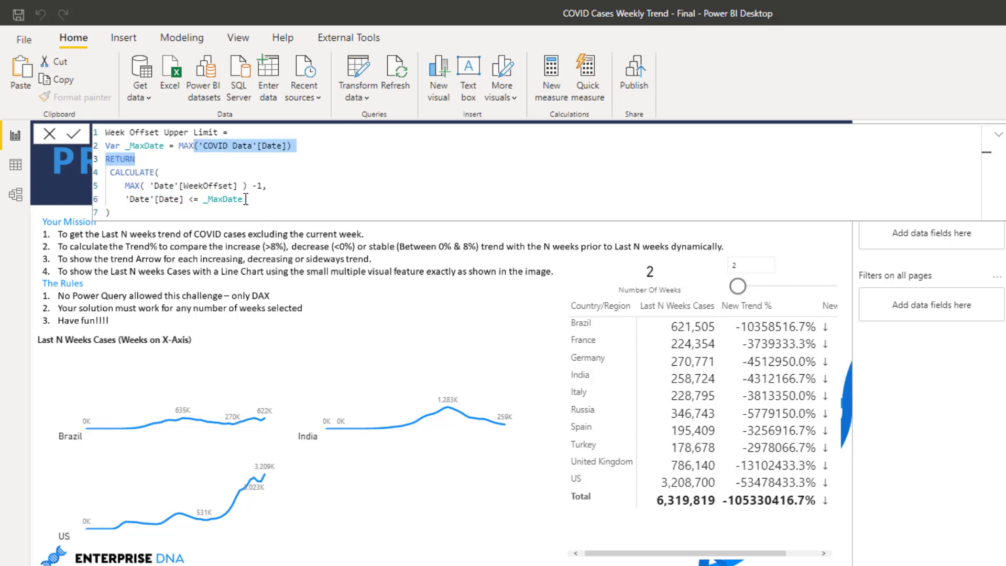
drag(245, 200, 127, 205)
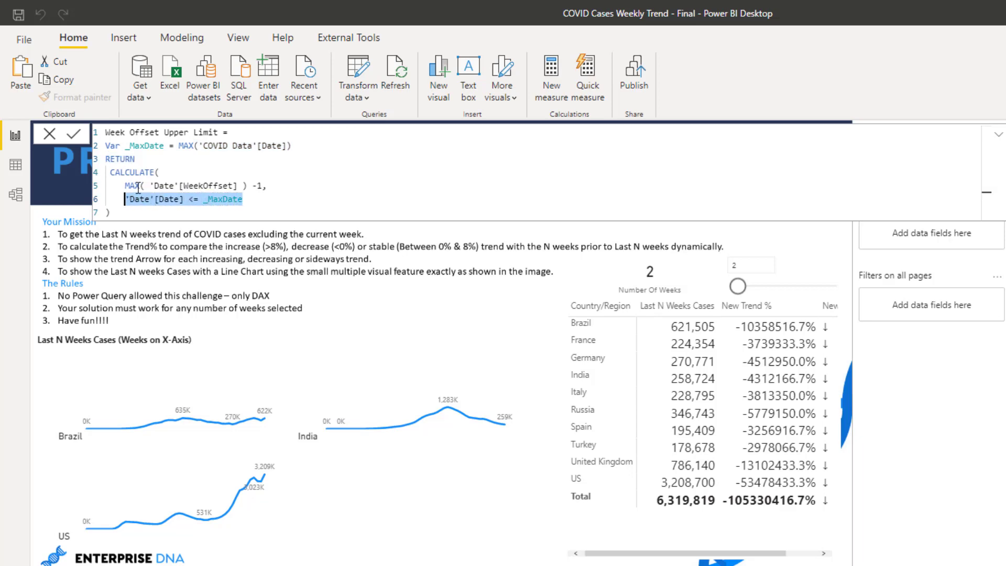
click(127, 186)
drag(127, 187, 164, 186)
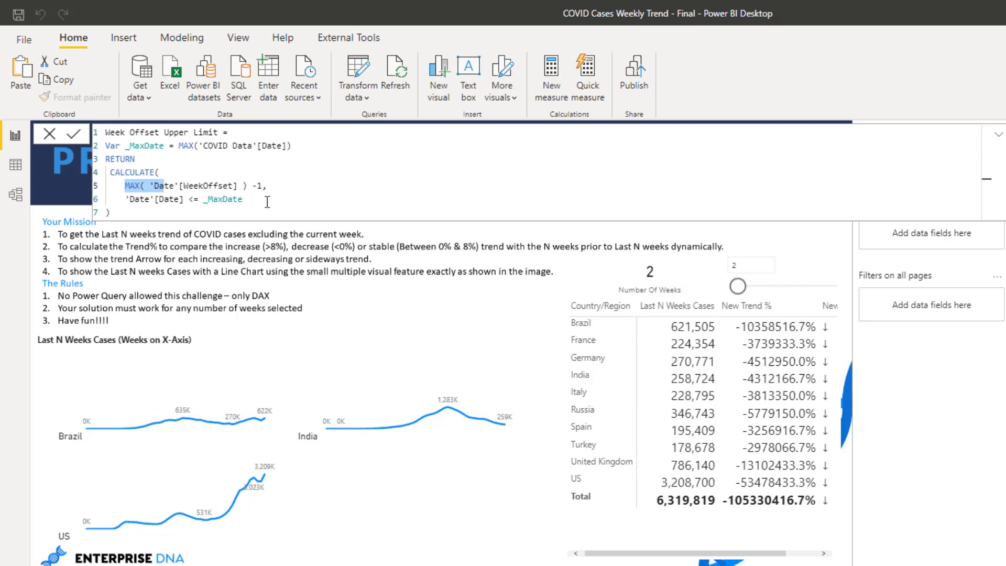
drag(260, 202, 204, 204)
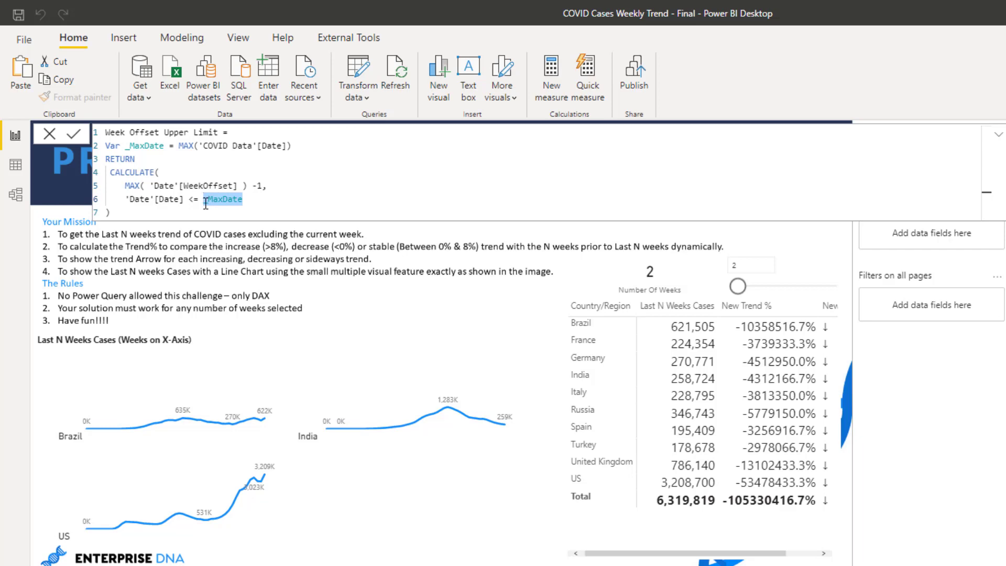
double_click(257, 186)
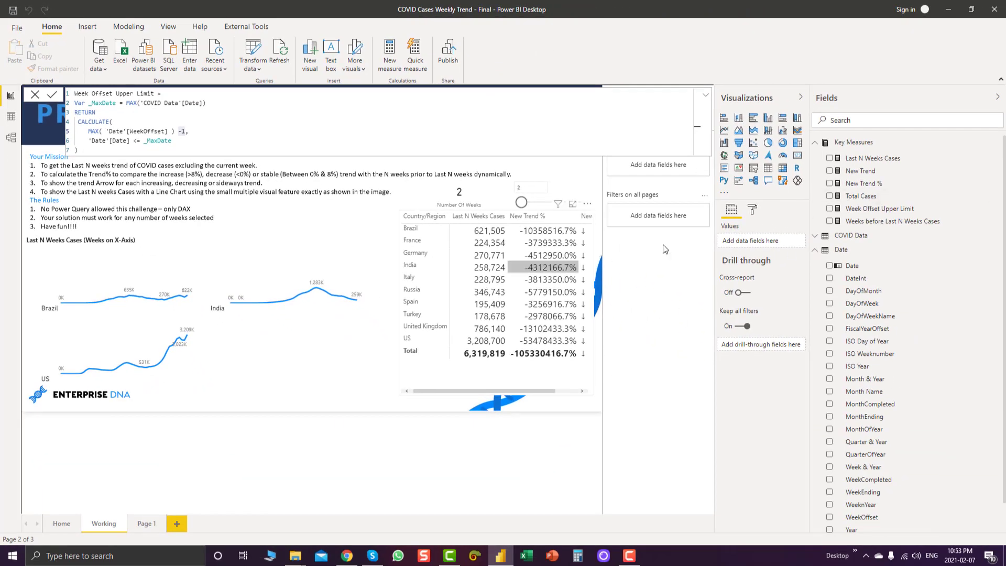
Show the Week Offset Upper Limit measure in a new card visual and close the formula to view it beside the weeks slicer
click(797, 156)
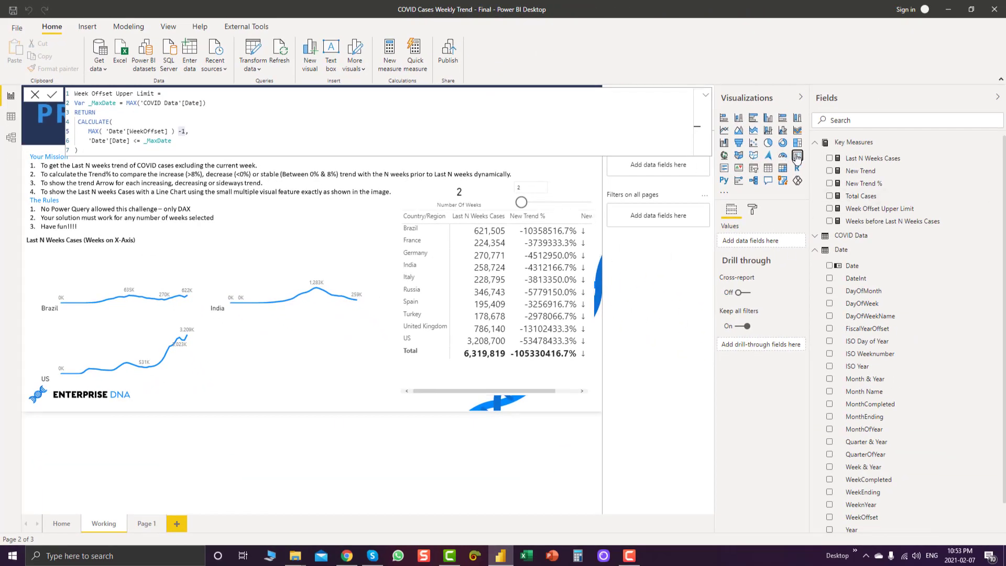
click(829, 209)
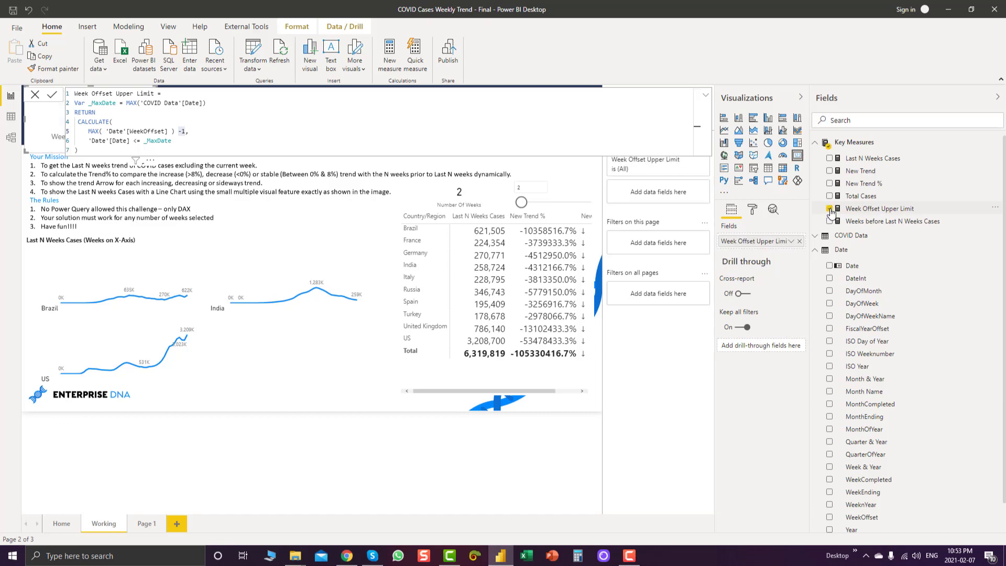
click(73, 229)
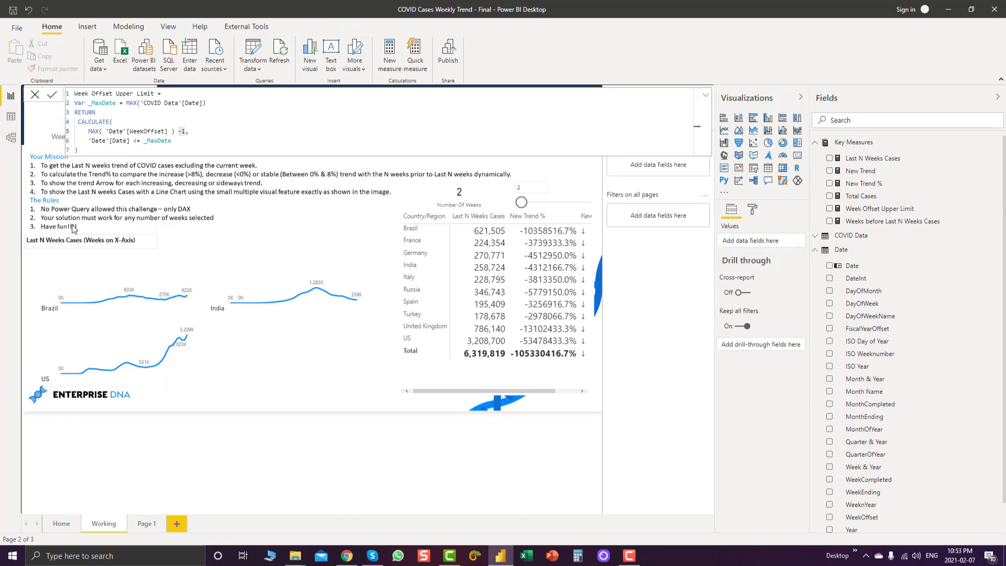
click(34, 95)
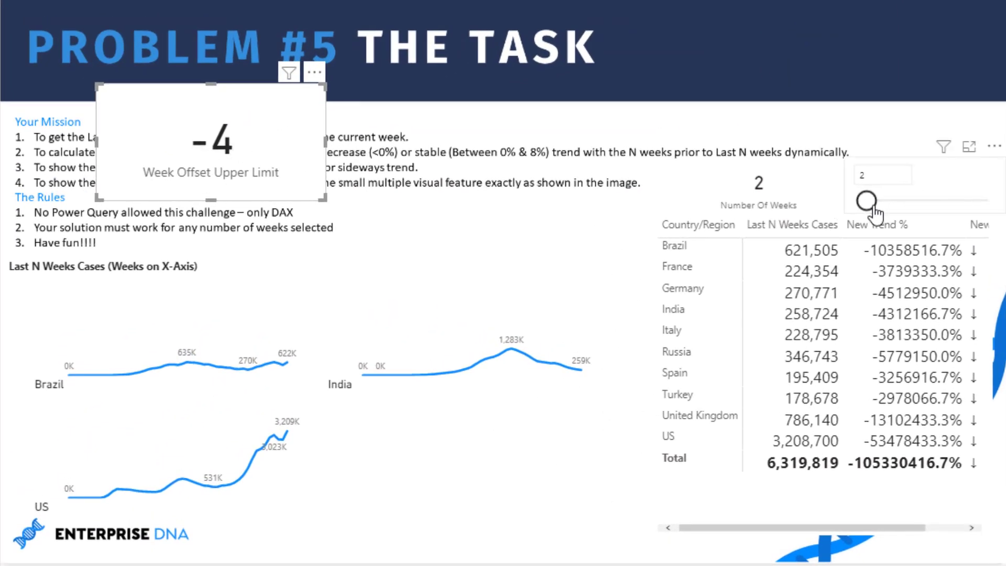
click(865, 204)
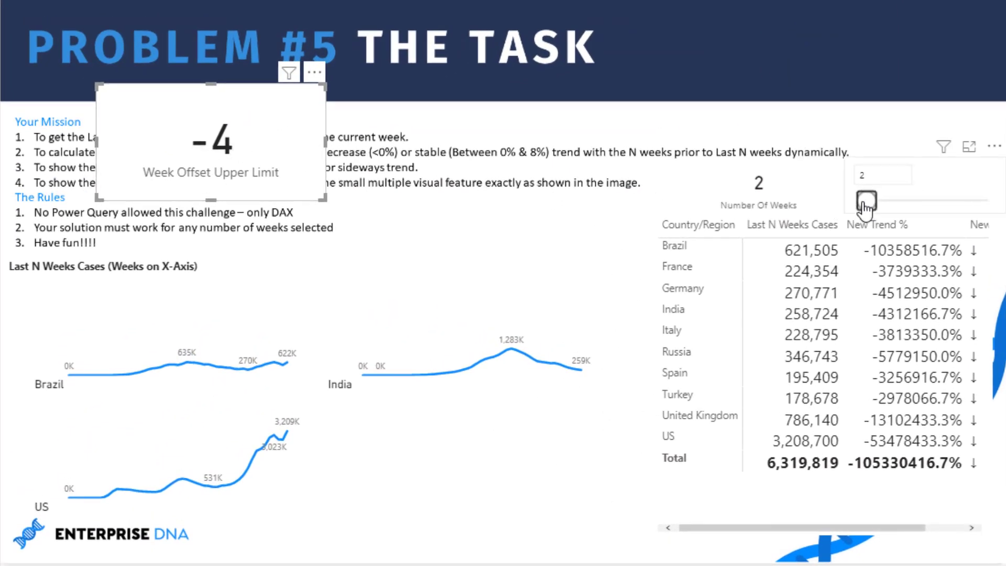
mouse_move(867, 202)
mouse_down()
mouse_move(894, 208)
mouse_move(864, 204)
mouse_up()
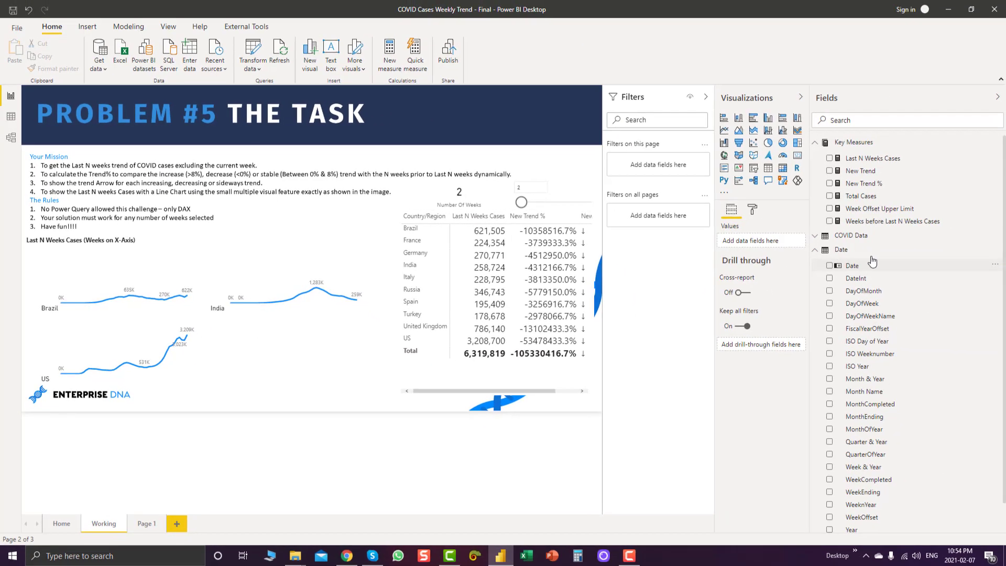
Open the Last N Weeks Cases measure and examine how the _WeekNumbersSelected variable is defined
click(867, 159)
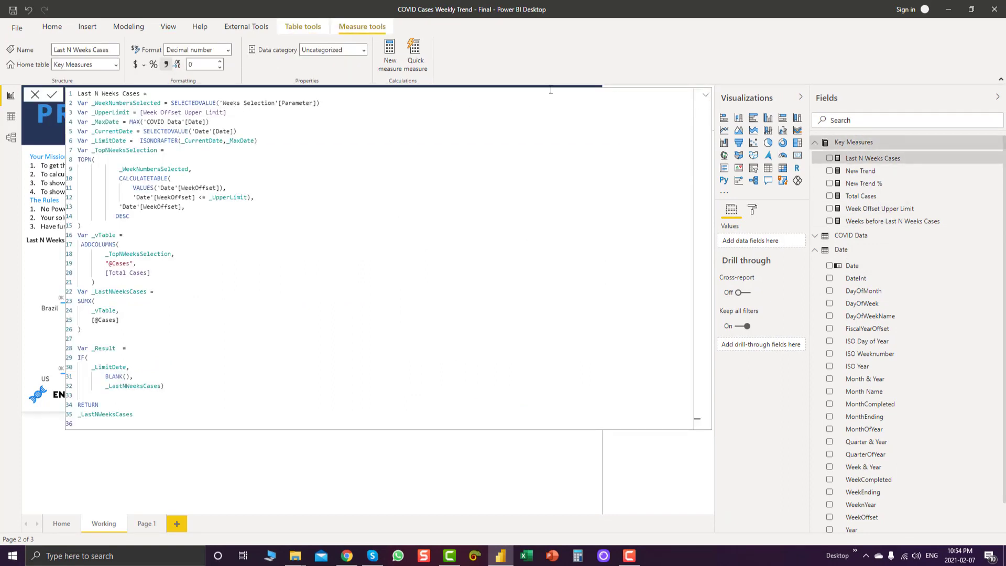
click(707, 98)
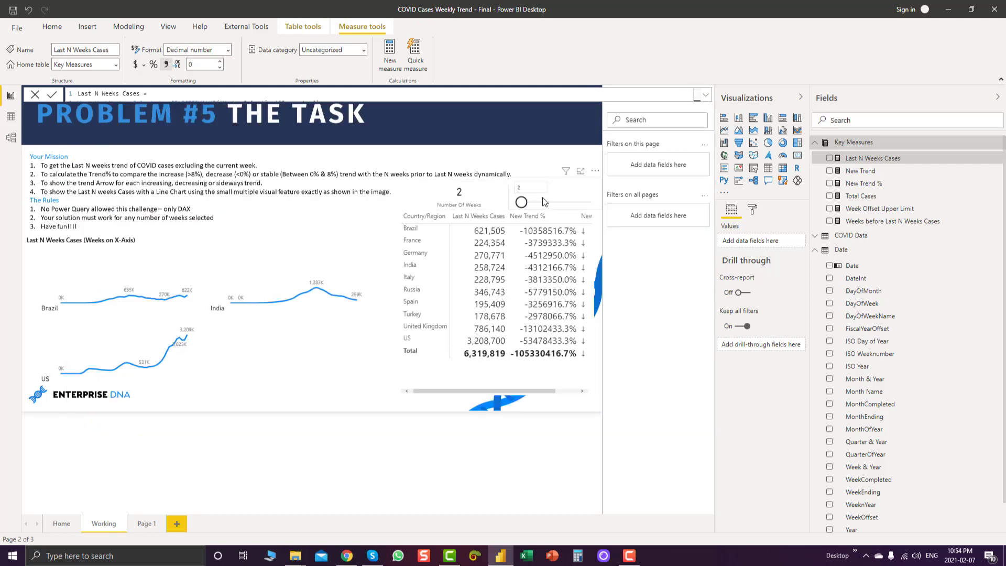
click(706, 98)
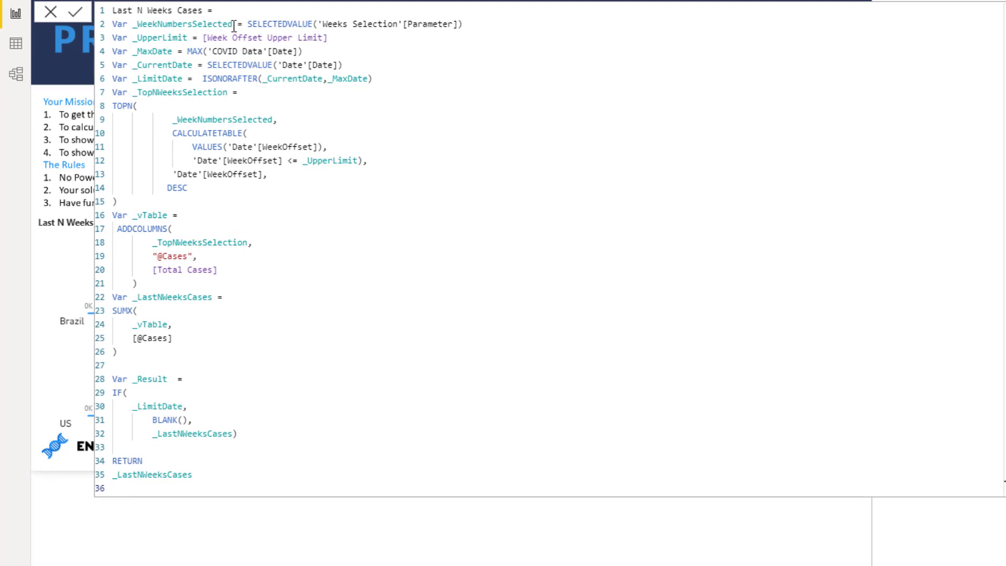
drag(233, 24, 187, 24)
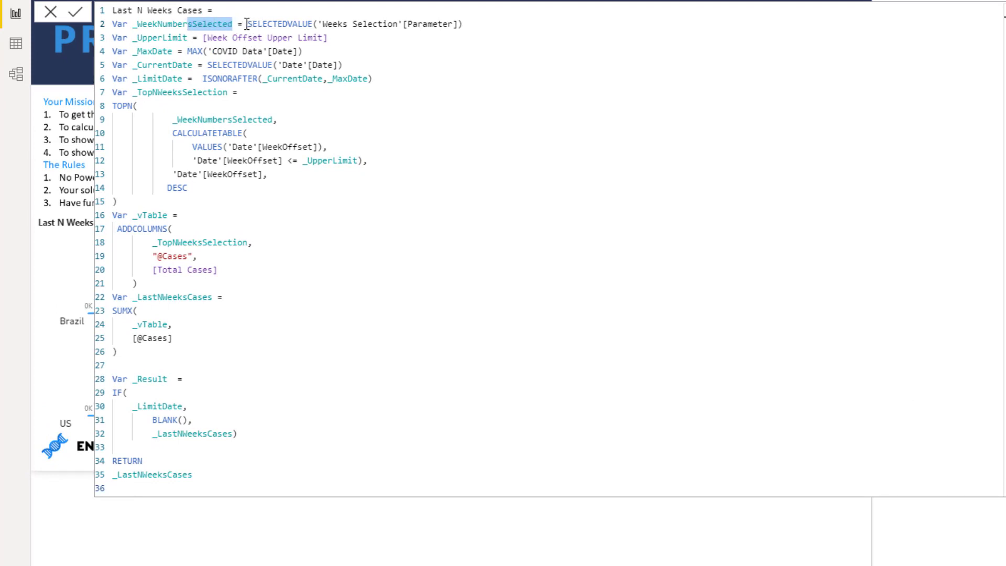
click(247, 24)
drag(247, 24, 461, 35)
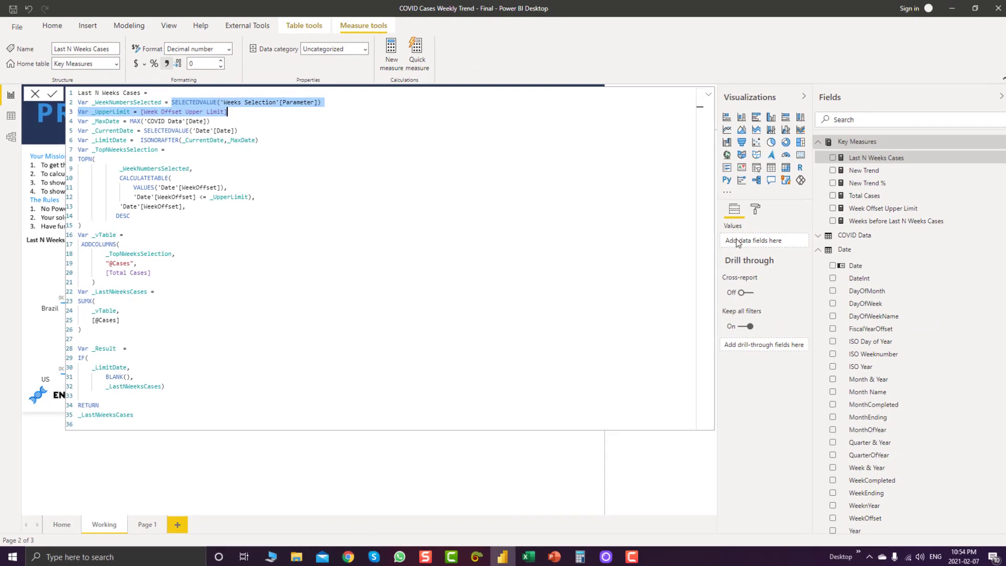
Collapse the Date table and view the settings for a new what-if parameter, closing the dialog without creating one
click(818, 250)
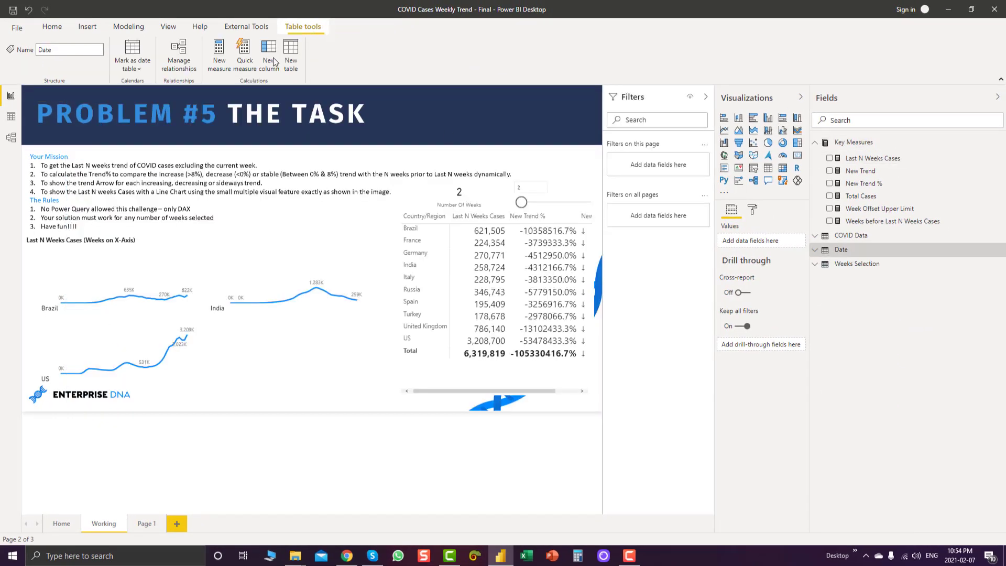
click(52, 27)
click(129, 26)
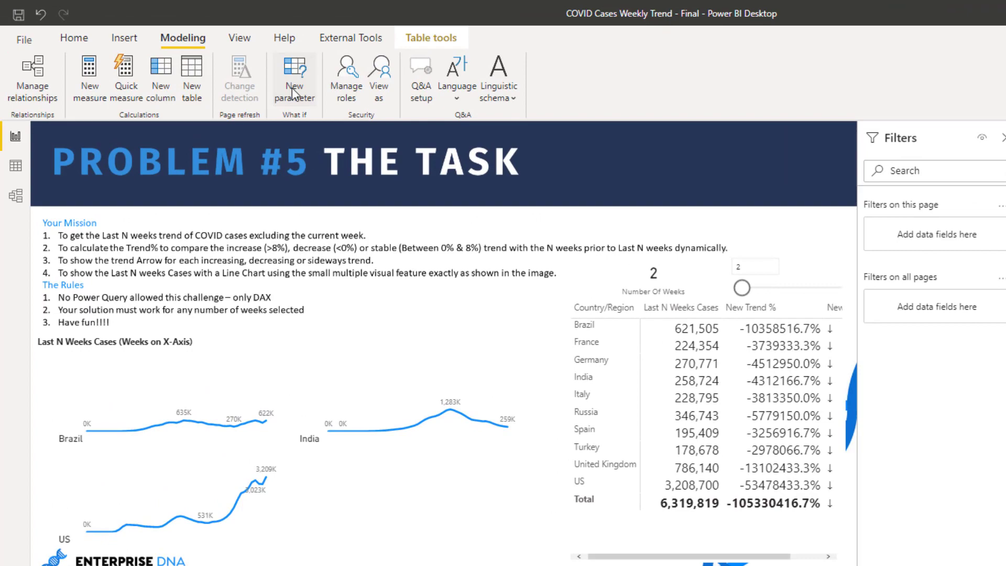
click(295, 94)
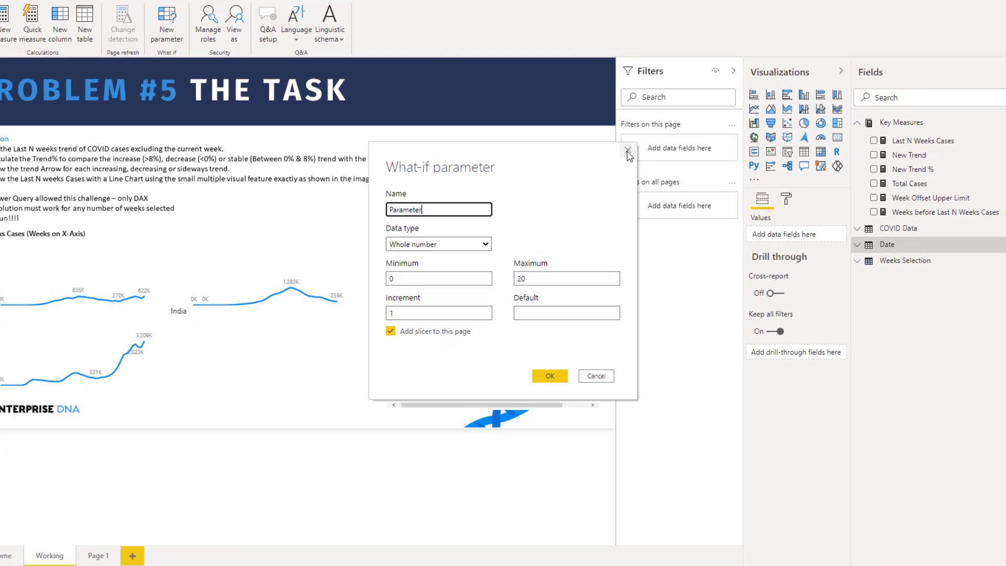
click(696, 75)
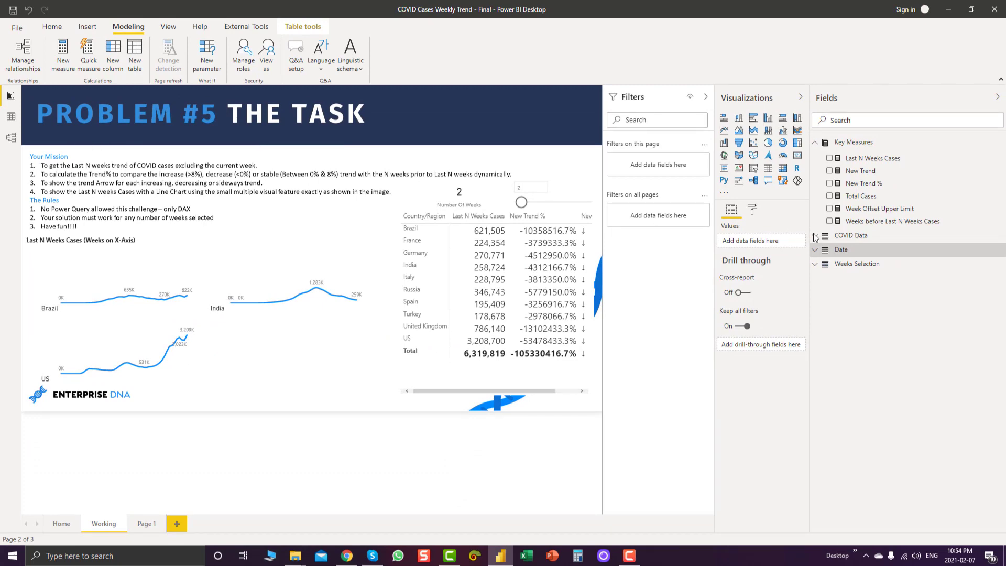
Examine the SELECTEDVALUE expression on 'Weeks Selection'[Parameter] in Last N Weeks Cases and check that table in the model diagram, returning to the report
click(872, 158)
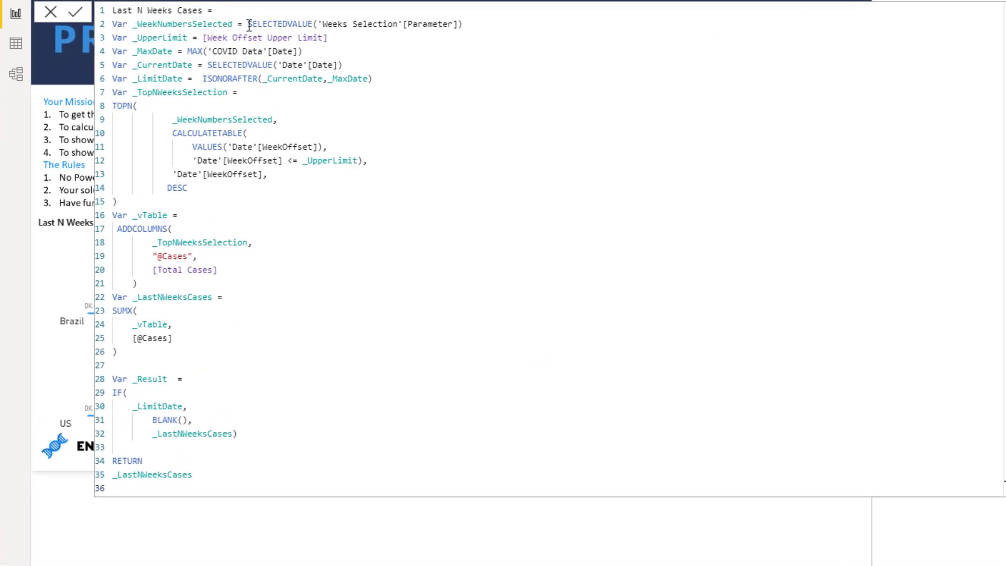
drag(248, 24, 463, 24)
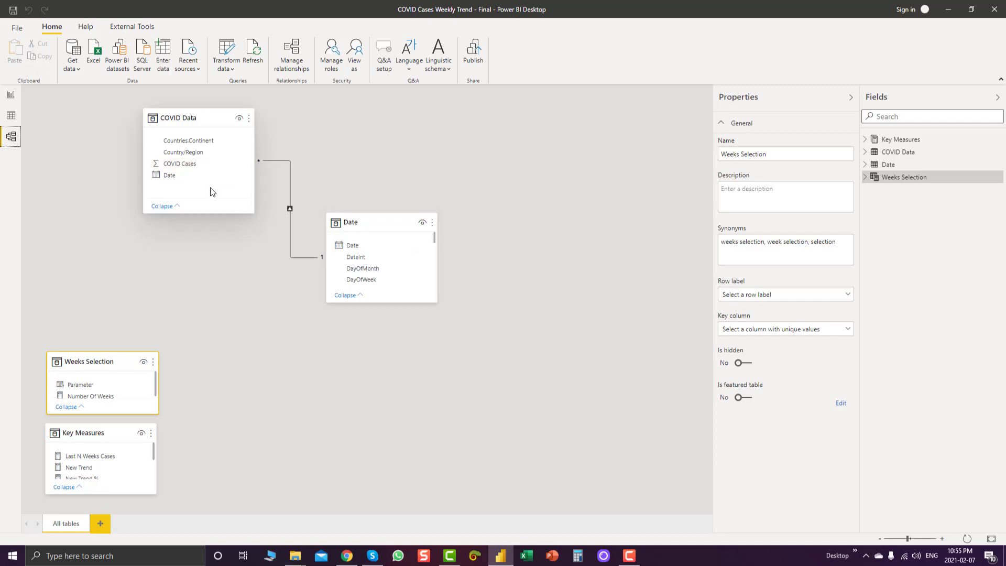
click(11, 95)
Review the _UpperLimit, _MaxDate, _CurrentDate and _LimitDate variables in the Last N Weeks Cases measure
click(239, 109)
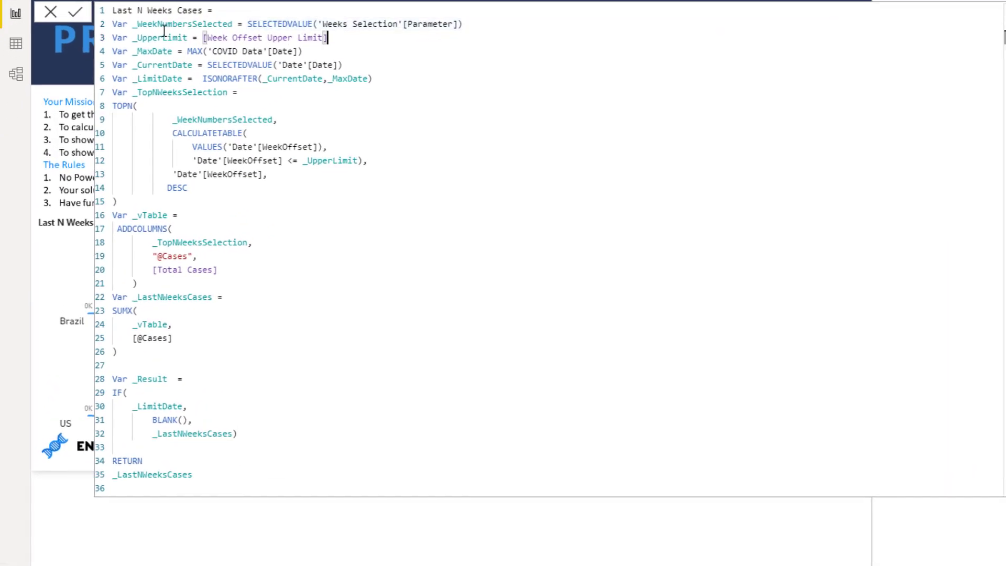
drag(132, 37, 188, 38)
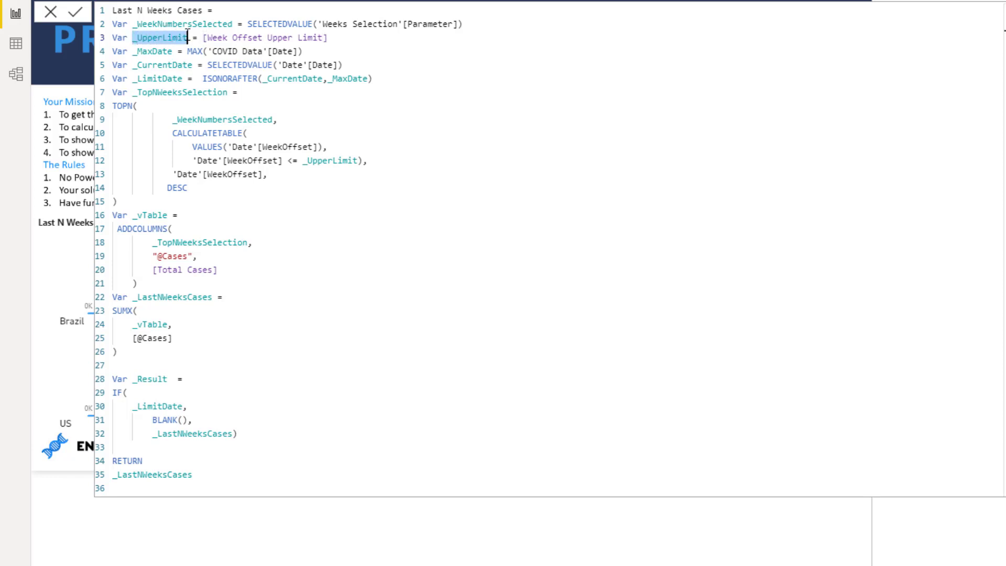
click(157, 37)
drag(335, 37, 212, 38)
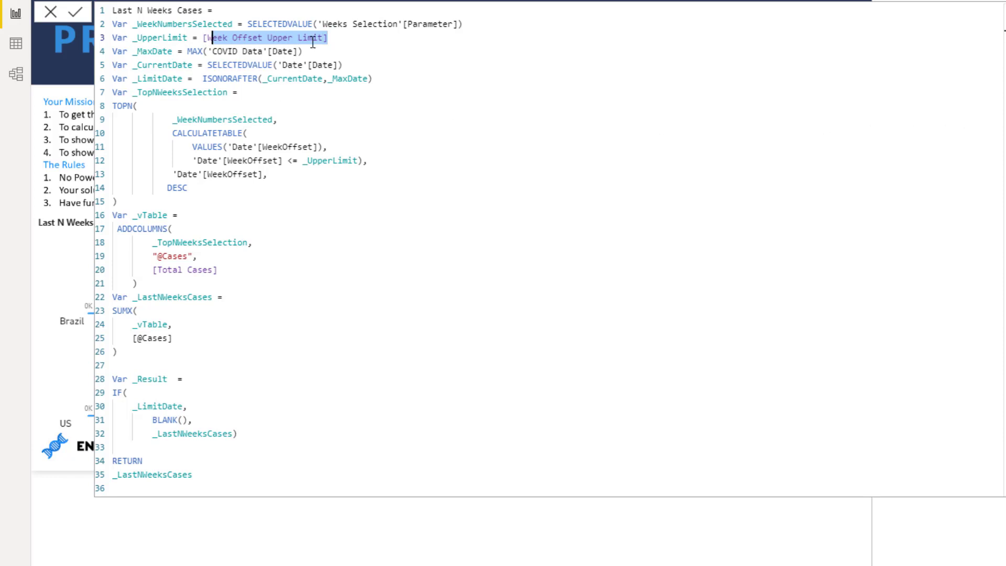
drag(310, 53, 187, 51)
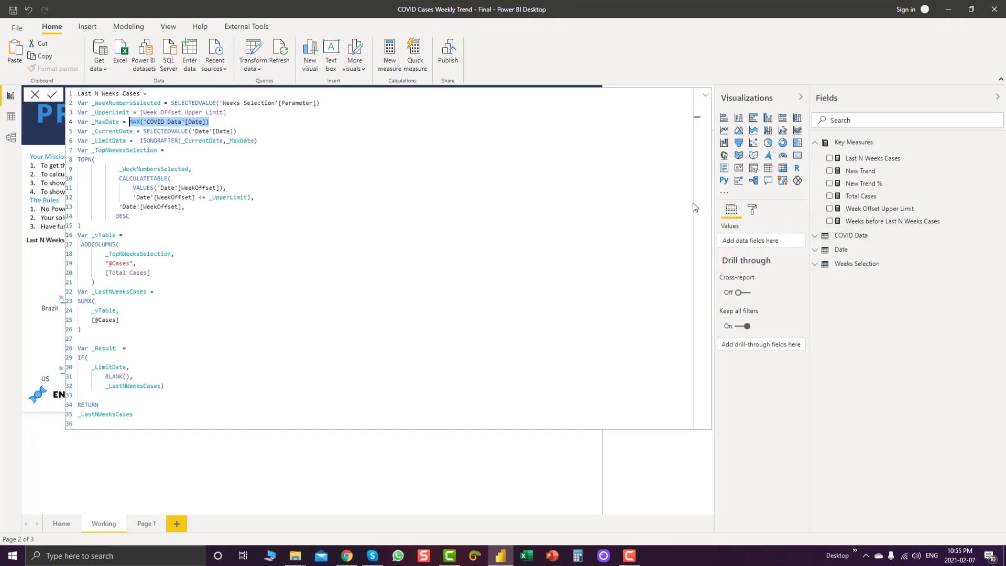
drag(145, 131, 236, 131)
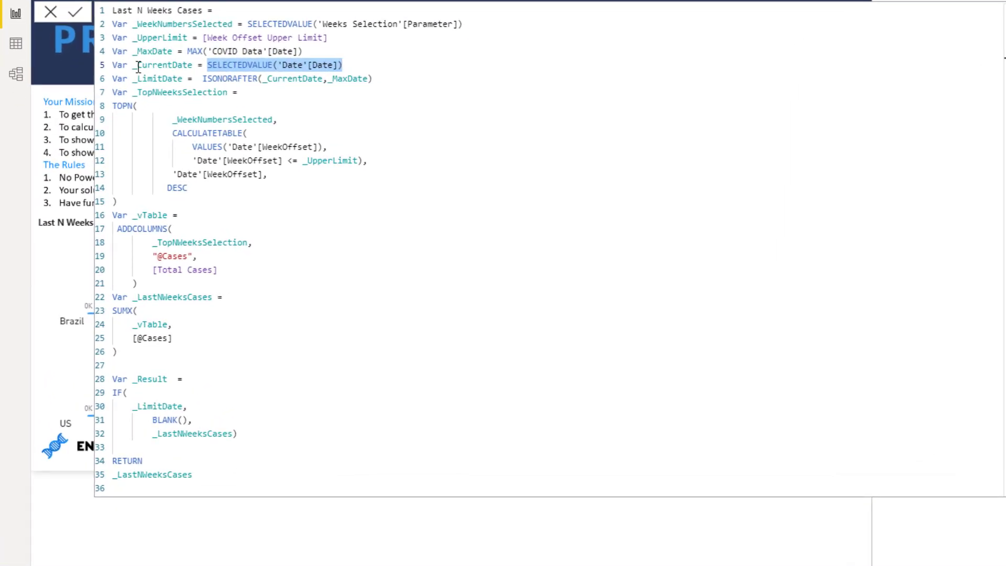
drag(132, 65, 368, 79)
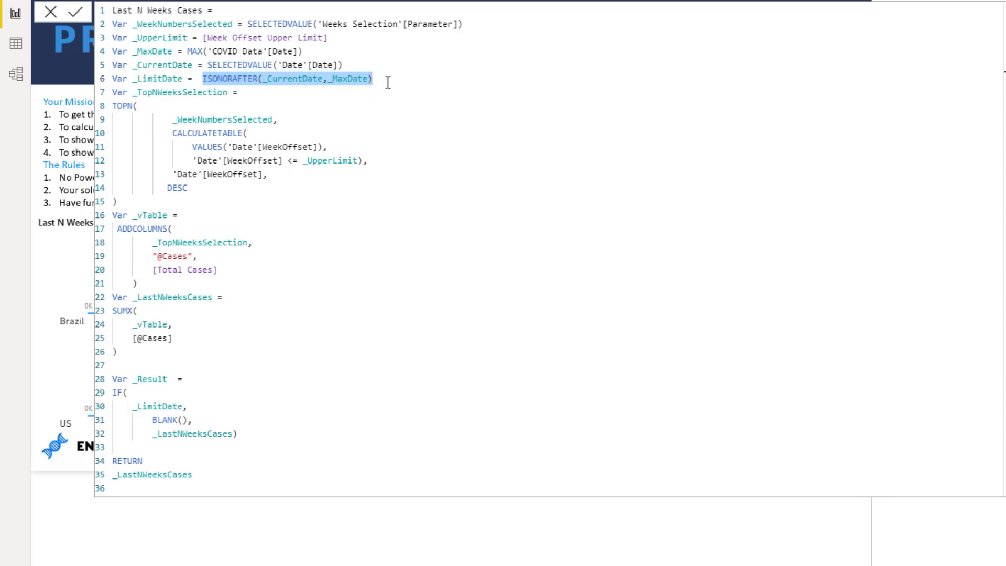
click(370, 79)
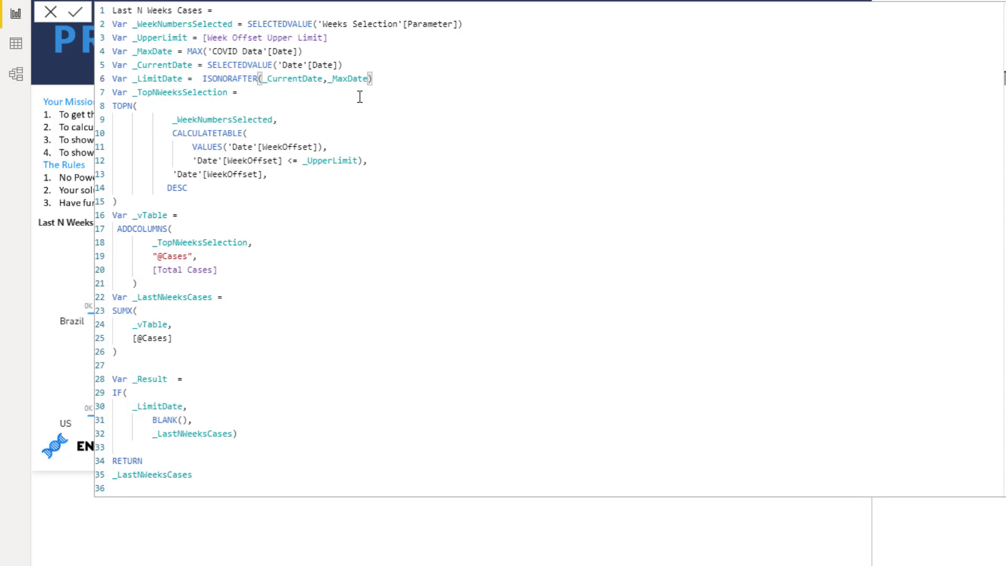
Highlight the measure's CALCULATETABLE expression, open DAX Studio on this model and start a query with EVALUATE
drag(173, 134, 351, 164)
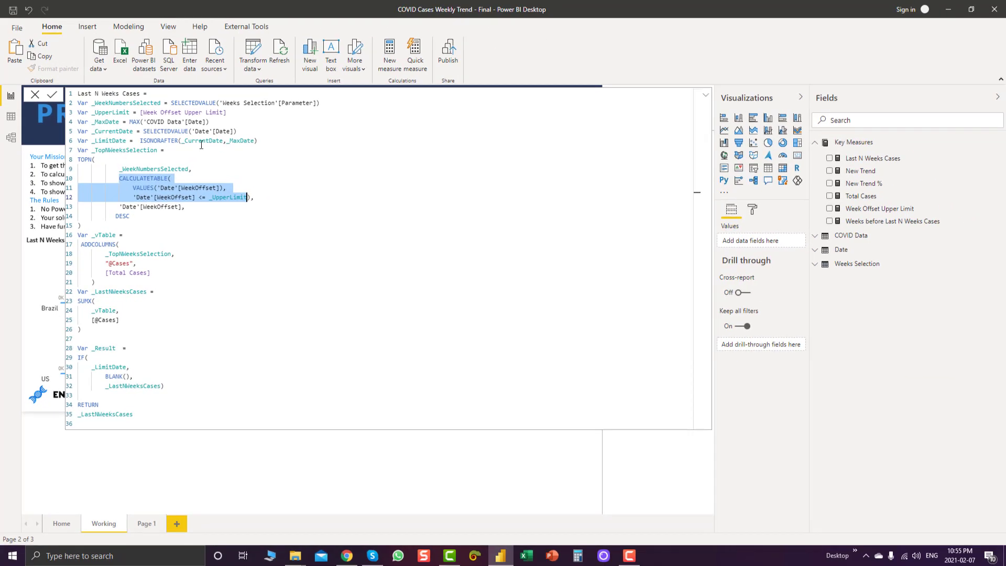
click(244, 27)
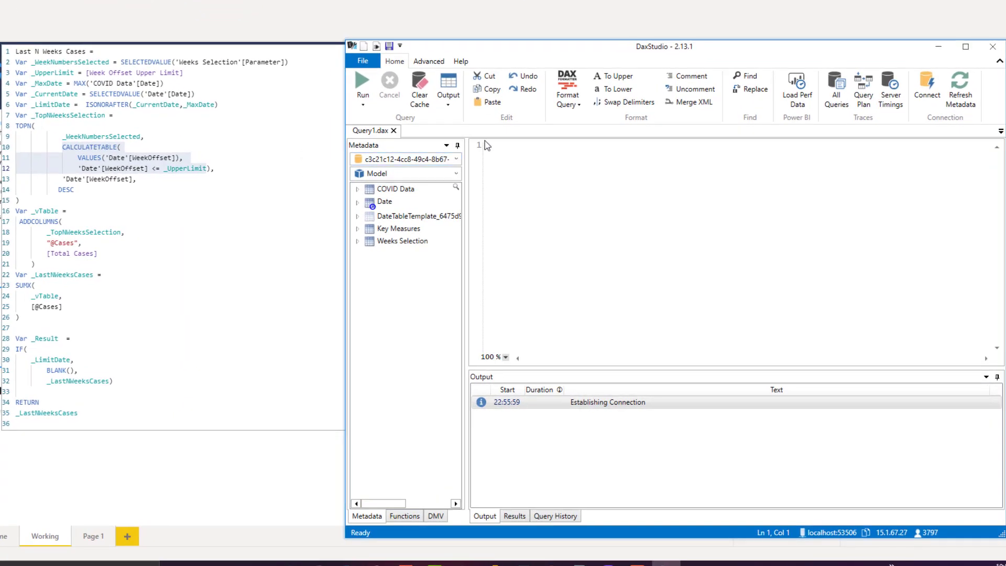
text(EVALUATE)
key(Return)
key(Return)
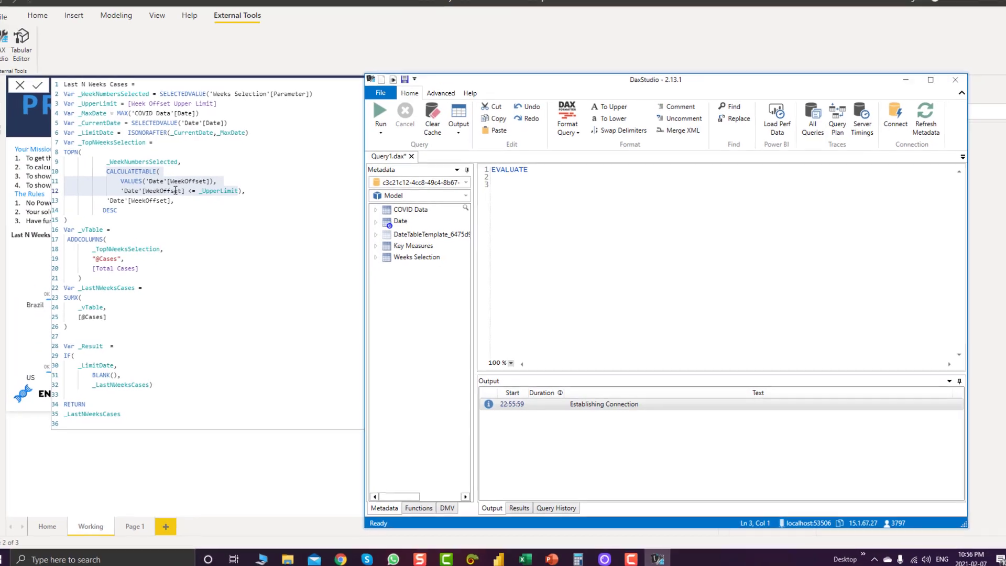
Copy the CALCULATETABLE expression from the Last N Weeks Cases measure in Power BI into the DAX Studio query below EVALUATE
click(157, 185)
drag(119, 179, 251, 197)
key(ctrl+c)
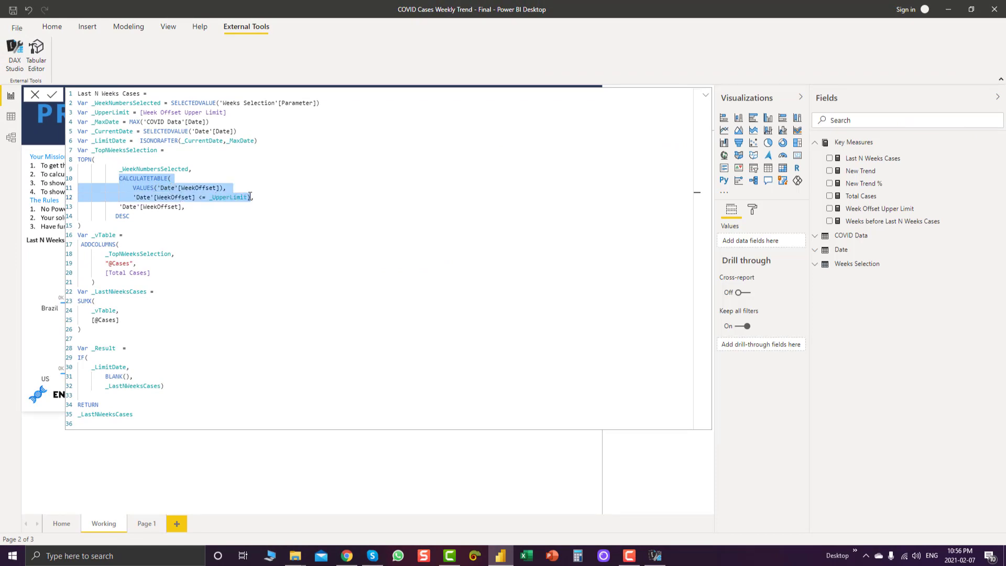
click(655, 555)
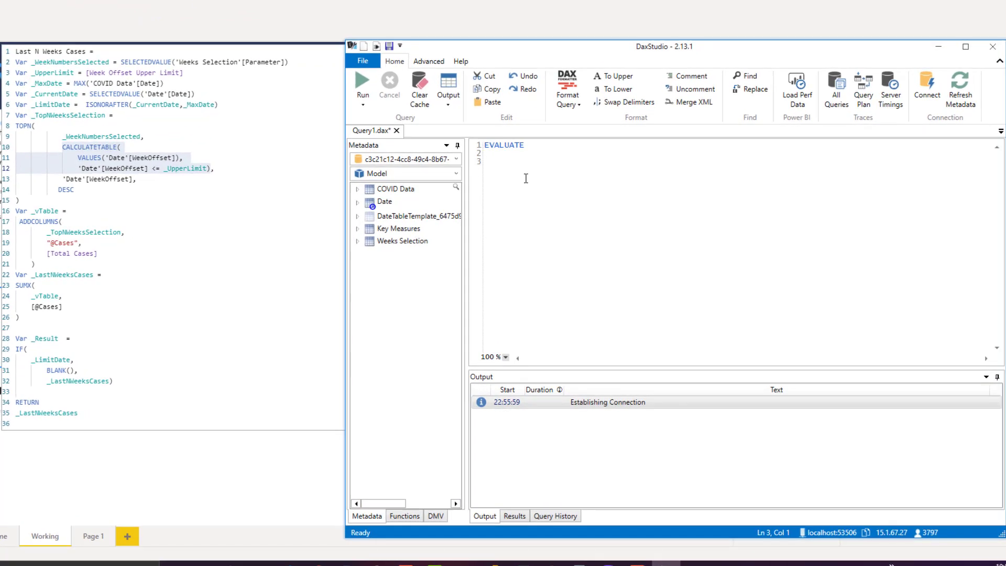
key(ctrl+v)
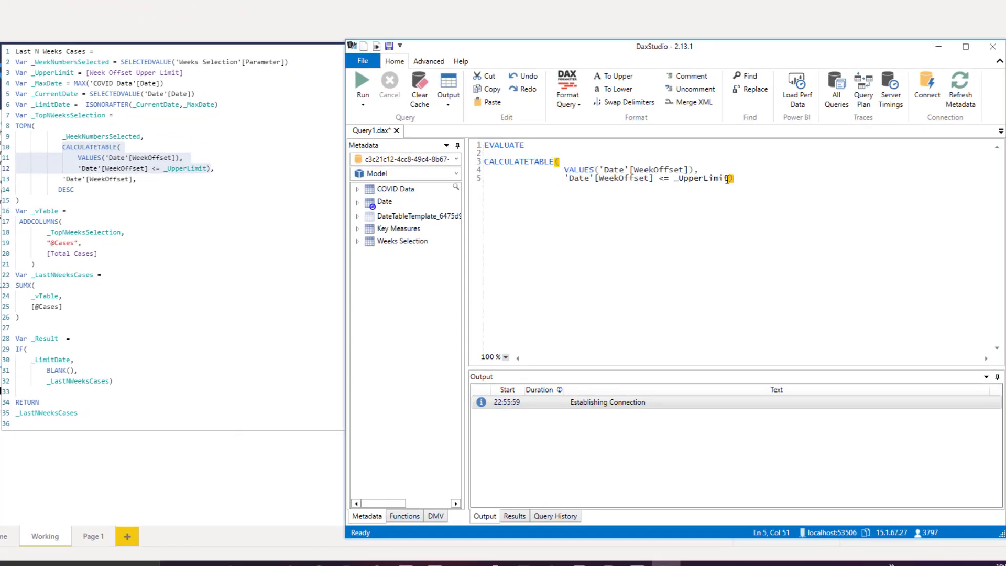
Replace _UpperLimit with -4 in the query's WeekOffset filter
drag(729, 178, 675, 180)
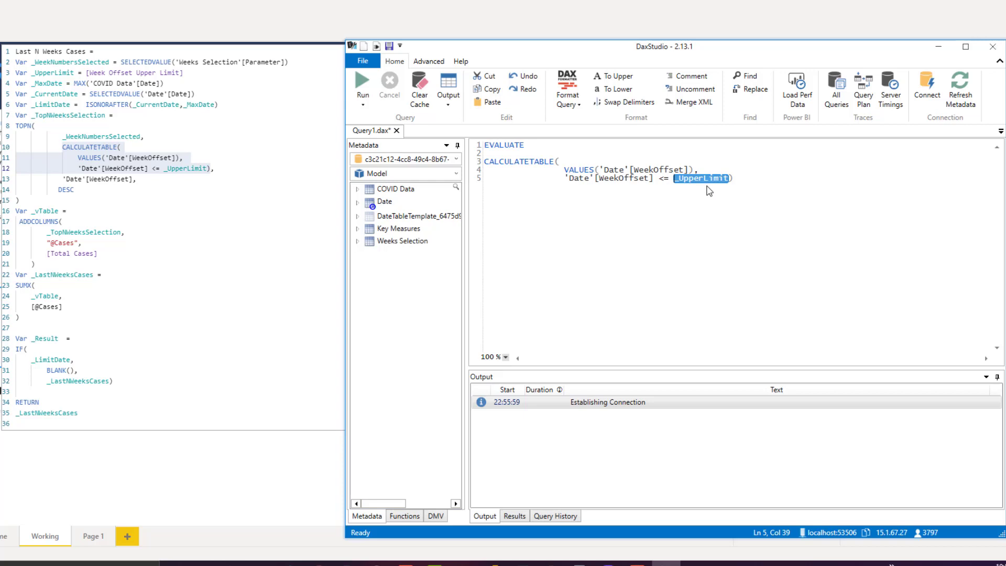
key(Delete)
text(-4)
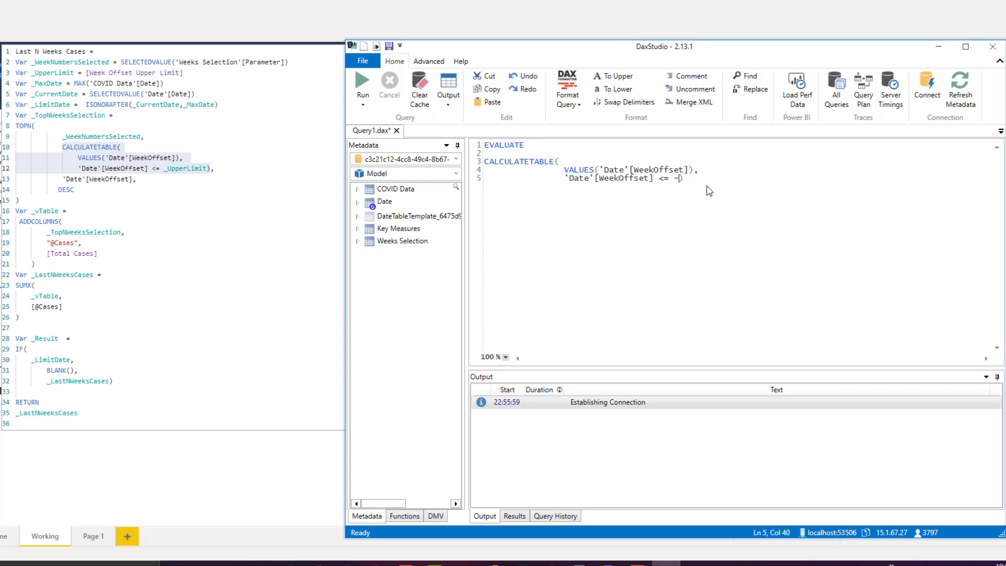
click(711, 174)
Run the whole EVALUATE query and look through the returned WeekOffset values to the end of the list
drag(696, 182, 483, 145)
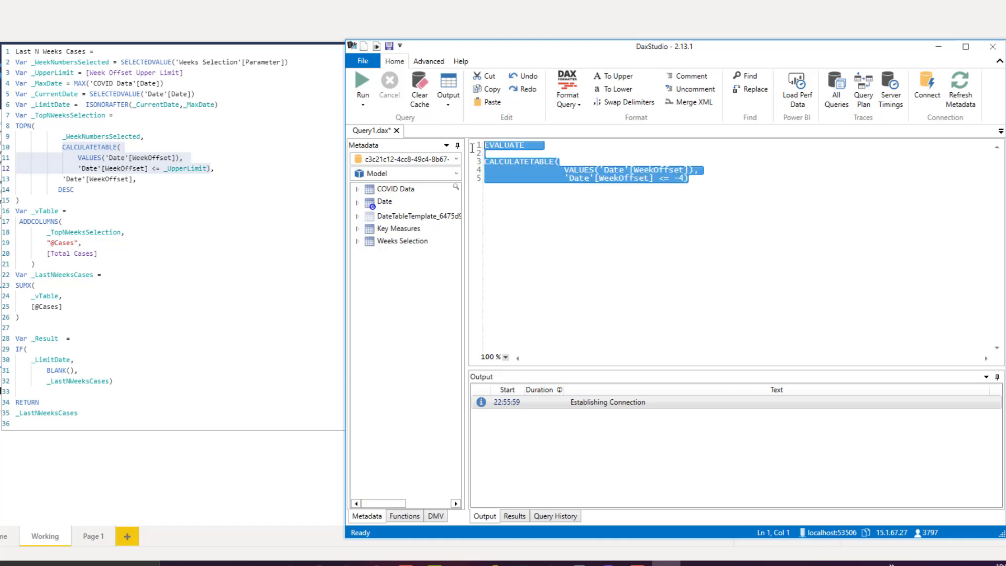
click(362, 83)
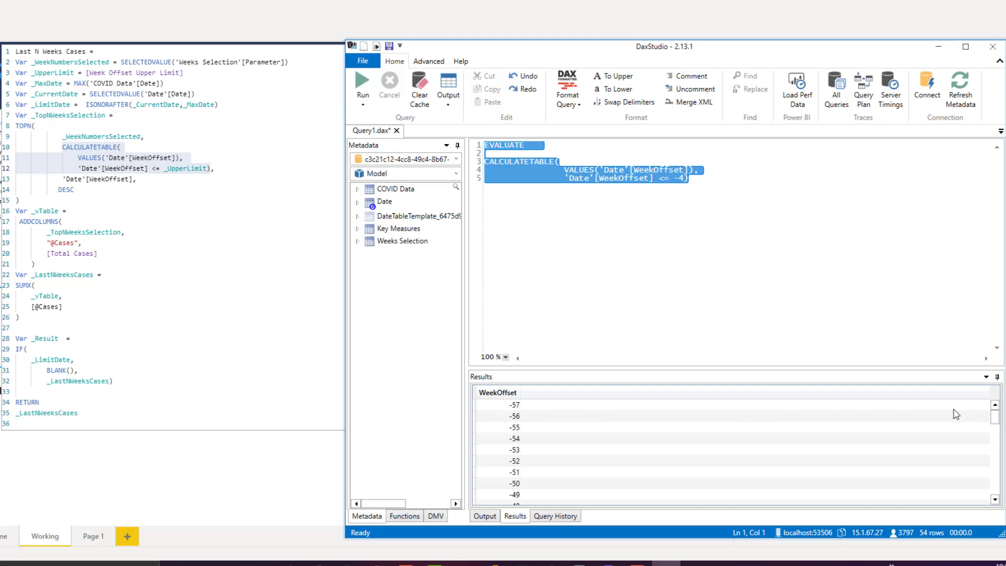
drag(995, 414, 995, 490)
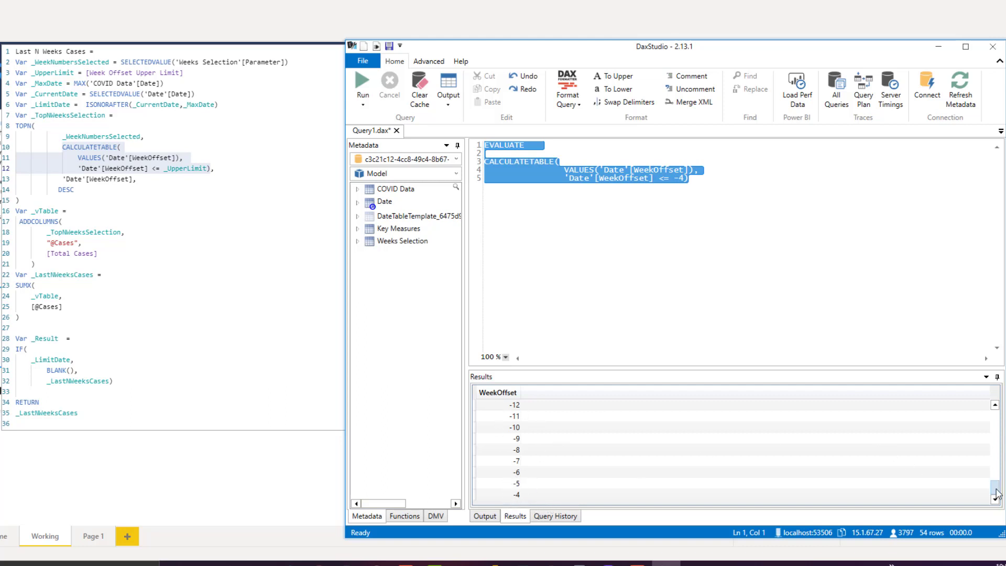
Begin wrapping the query's CALCULATETABLE expression in a TOPN function, with TOPN( on its own line above it
drag(992, 483, 994, 417)
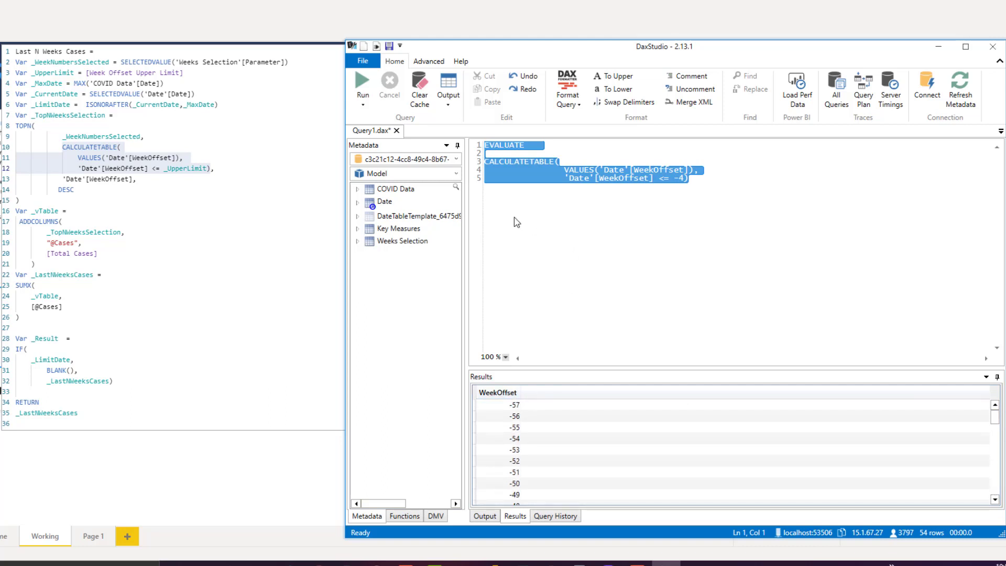
click(484, 163)
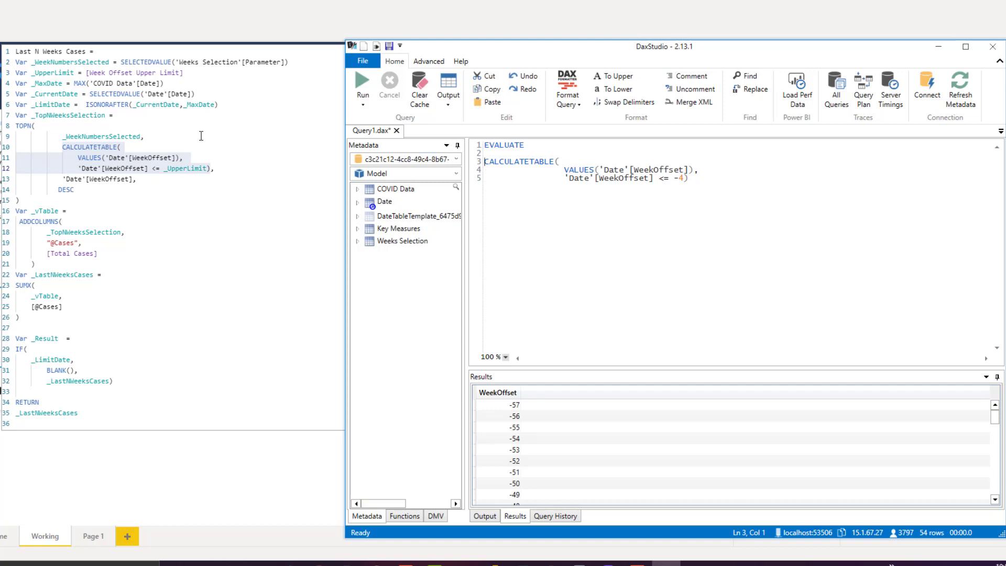
text(TOPN)
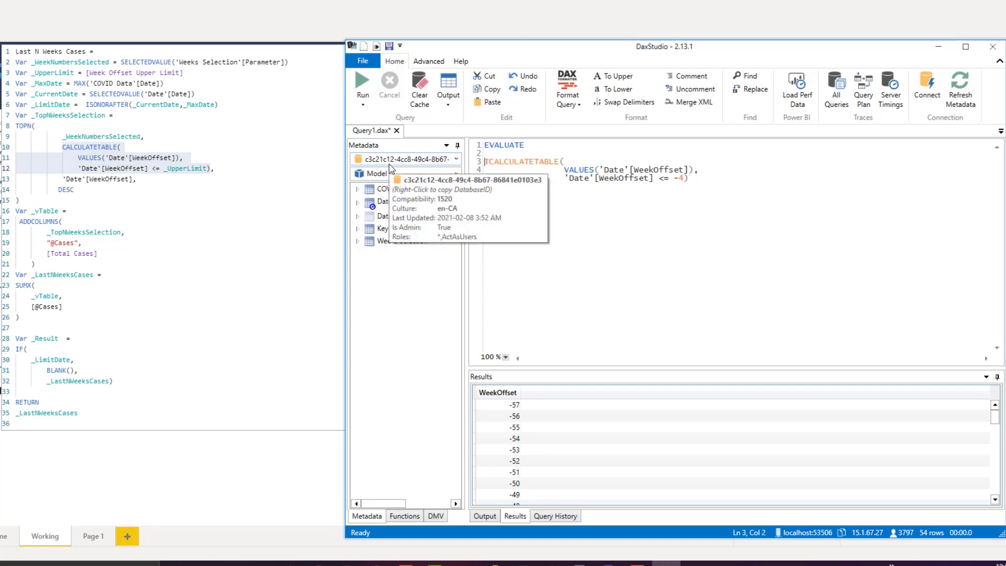
key(Tab)
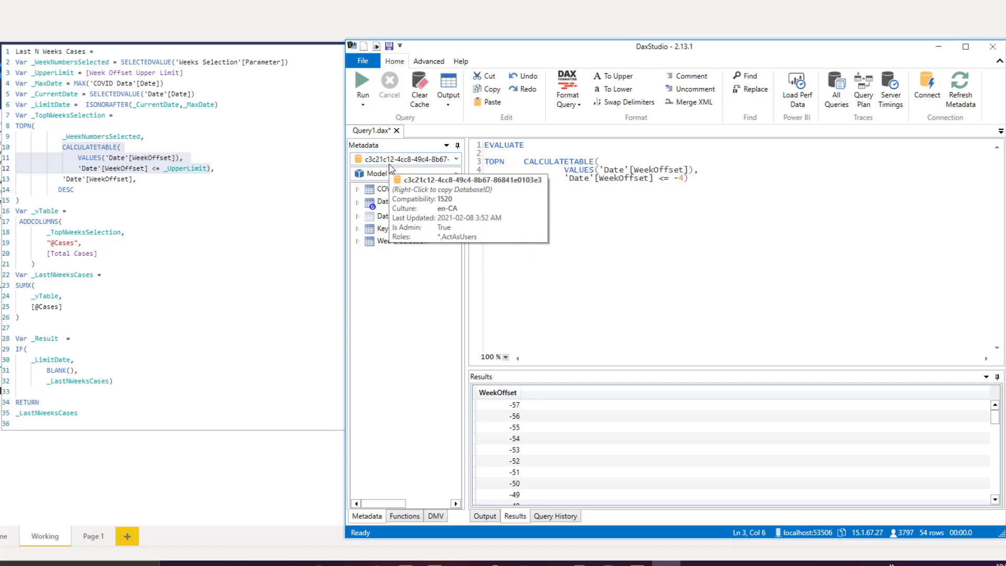
key(Left)
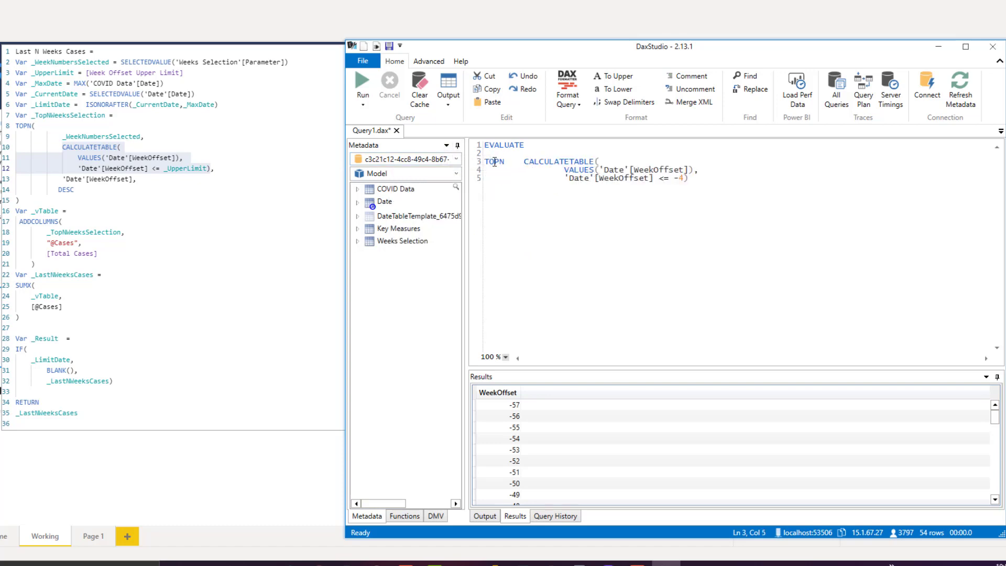
text(()
key(Return)
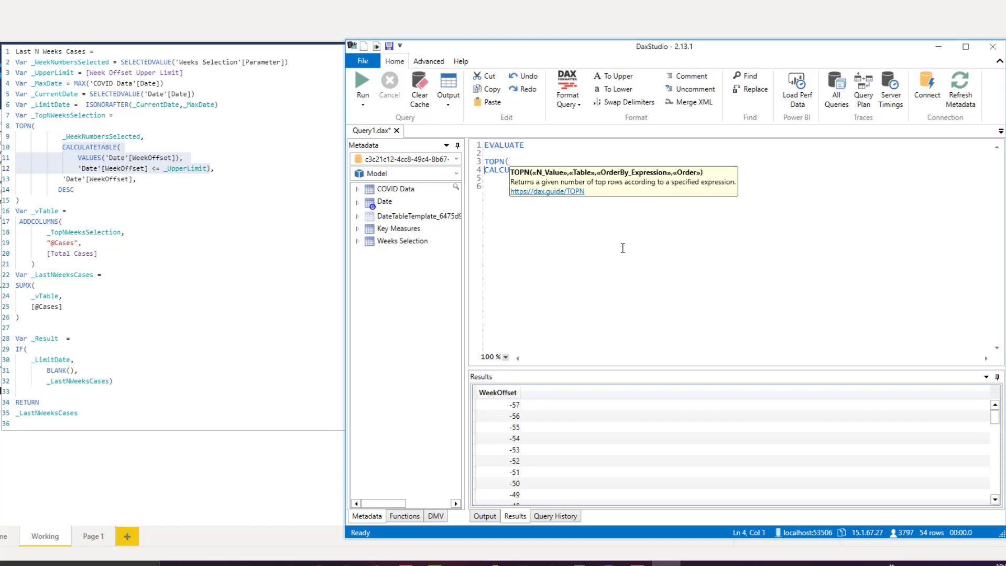
click(702, 188)
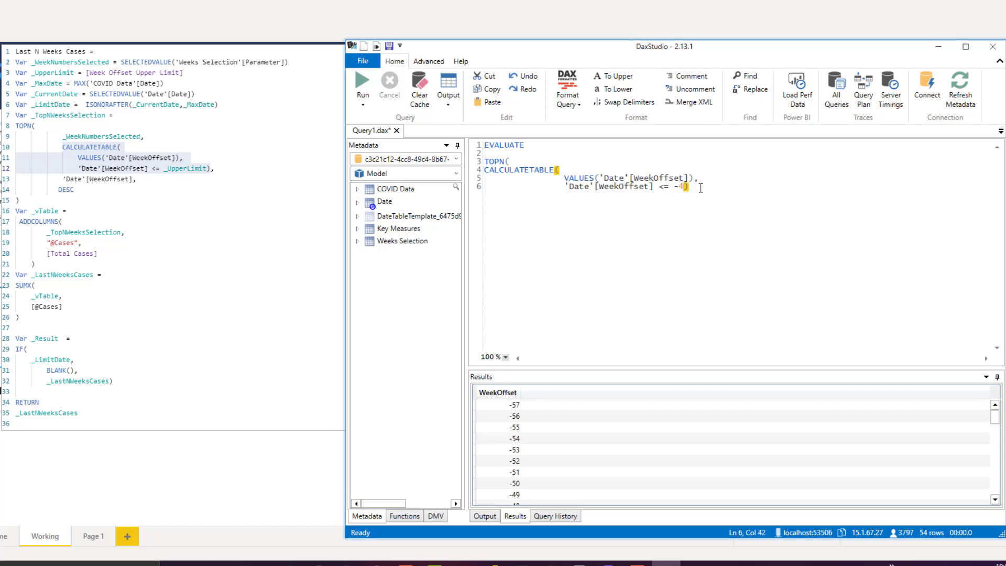
Complete the TOPN call by copying the 'Date'[WeekOffset], DESC arguments and closing parenthesis from the Last N Weeks Cases measure in Power BI
text(,)
drag(64, 178, 135, 181)
drag(265, 179, 235, 199)
key(ctrl+c)
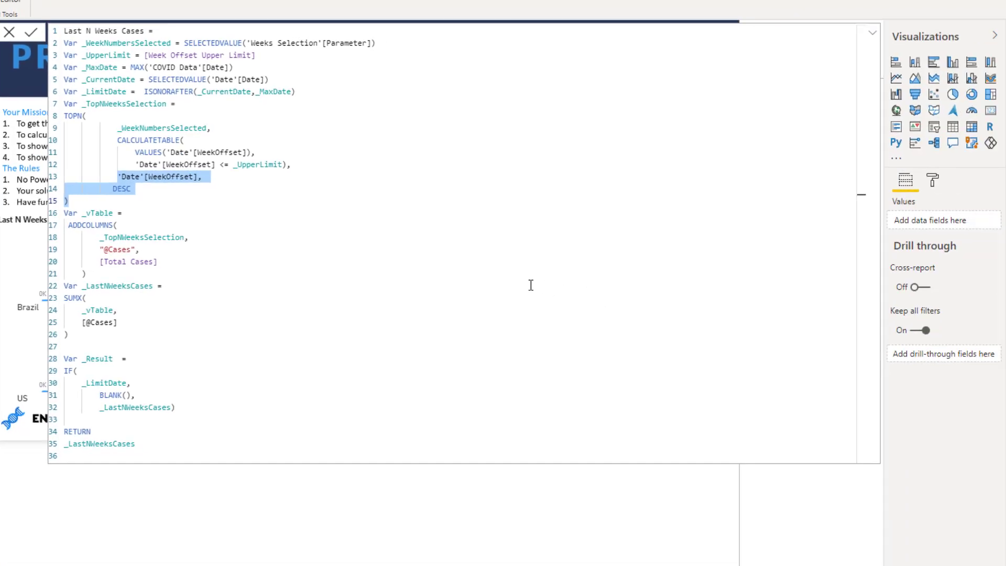
key(alt+Tab)
key(ctrl+v)
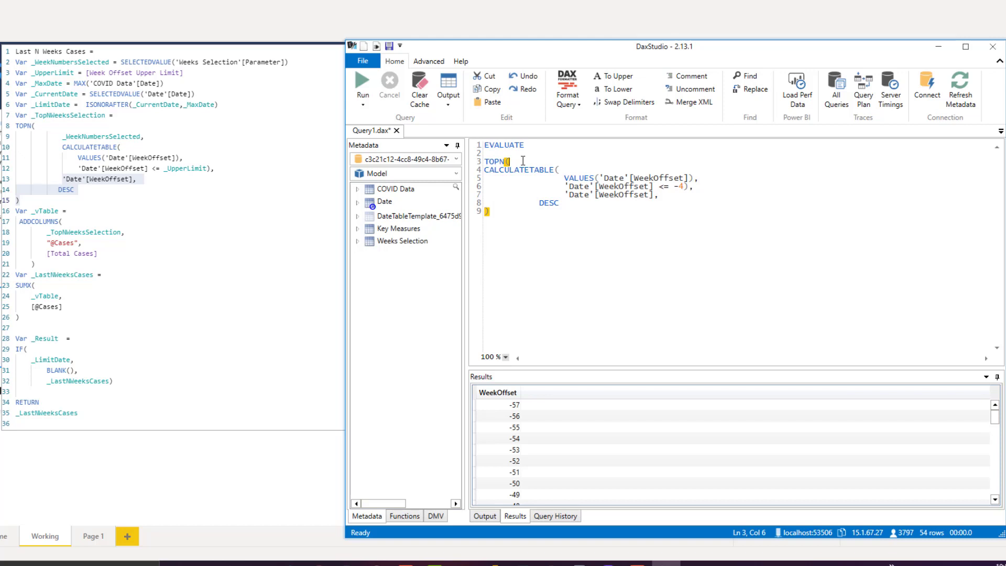
Enter 4 followed by a comma as the first argument of TOPN in the DAX Studio query
text(4)
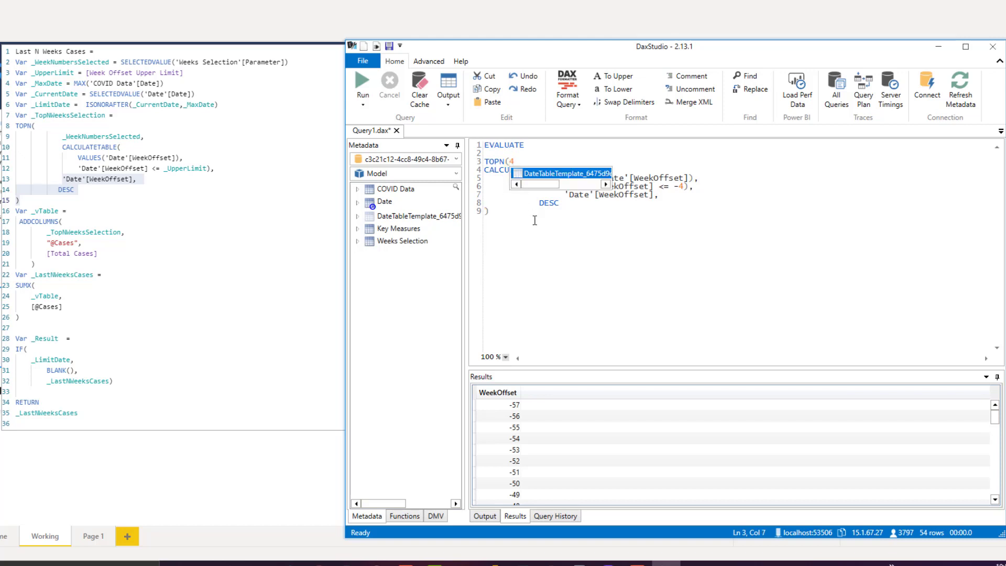
click(534, 219)
click(525, 161)
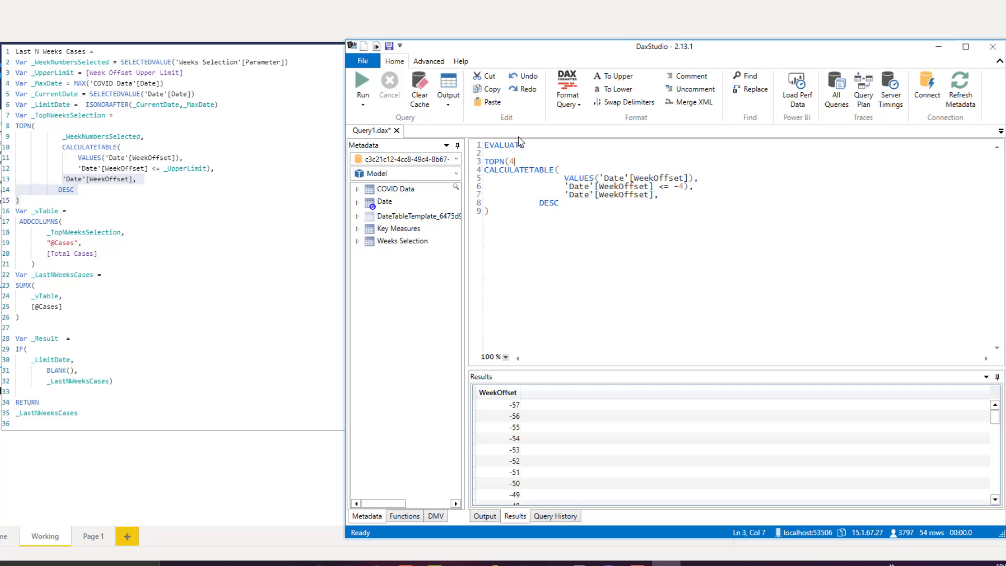
text(,)
Run the whole TOPN query, sort the returned rows by WeekOffset, and run the query again
drag(488, 211, 481, 144)
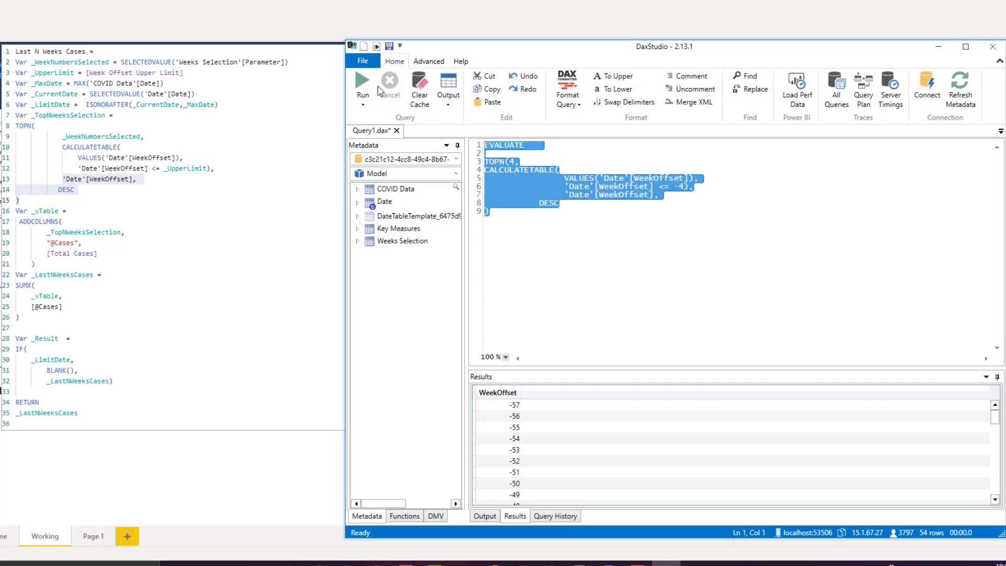
click(361, 87)
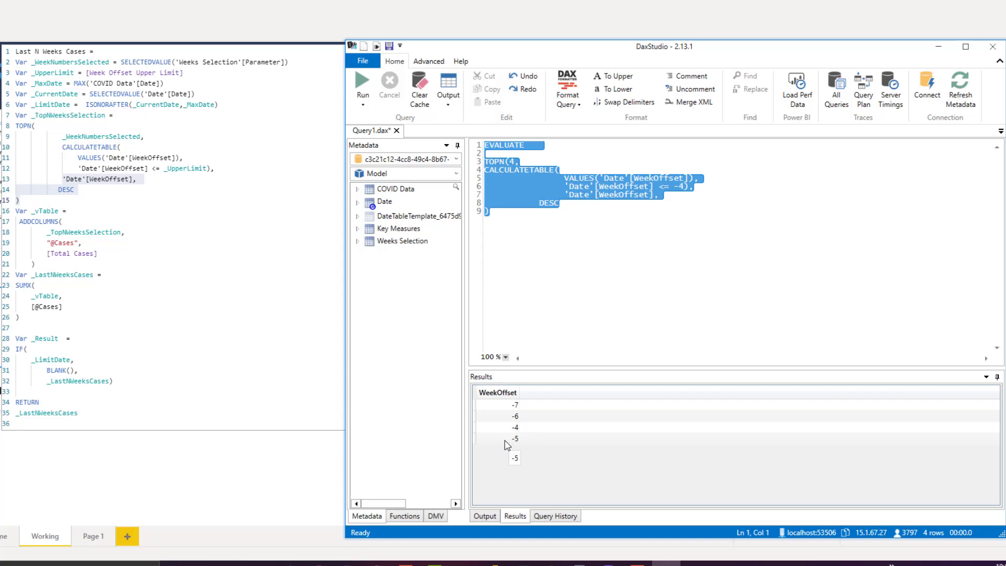
click(492, 394)
click(506, 212)
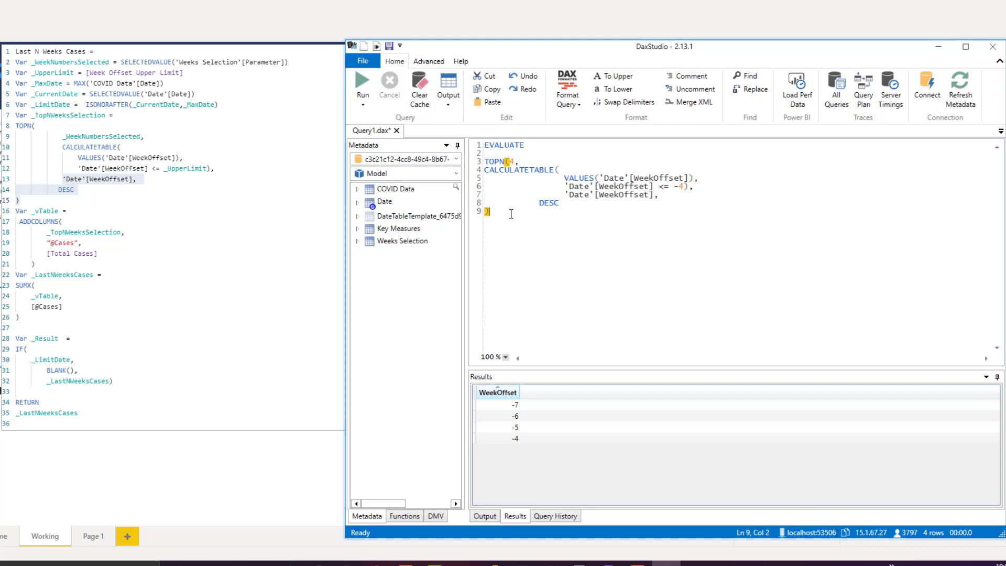
drag(504, 211, 485, 143)
key(F5)
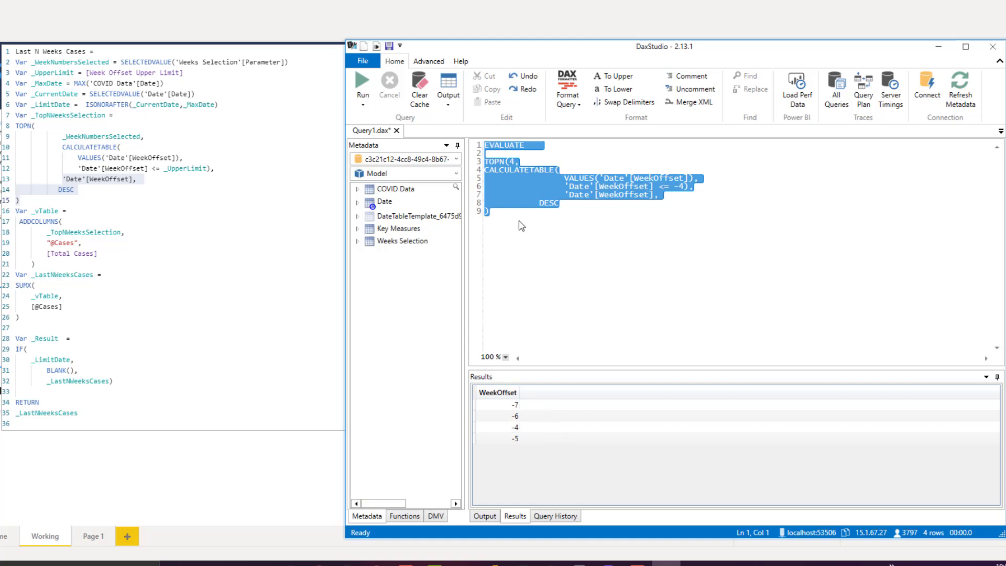
Begin wrapping the TOPN expression in an ADDCOLUMNS function, with ADDCOLUMNS( on its own line above it
click(487, 162)
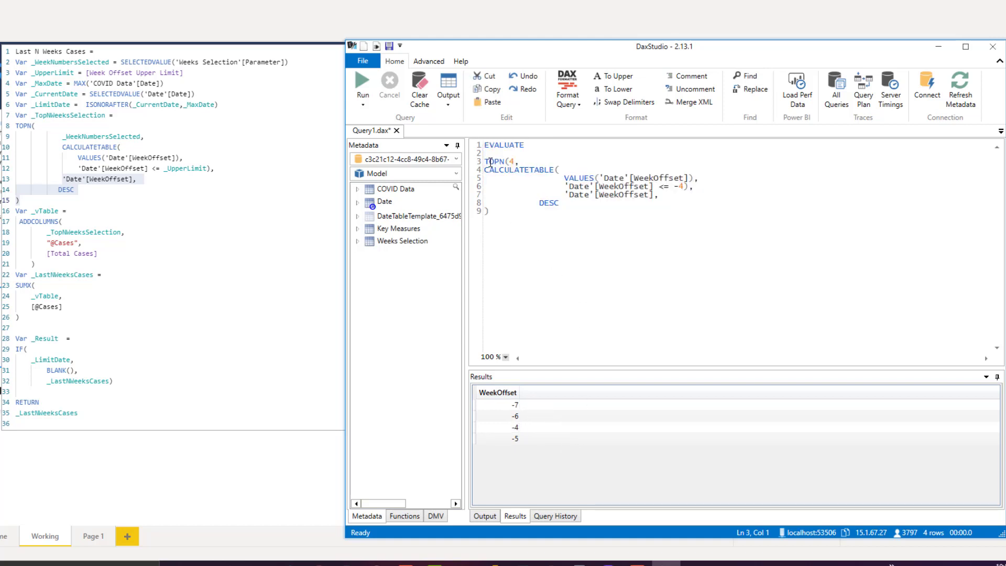
text(ADDCOLUM)
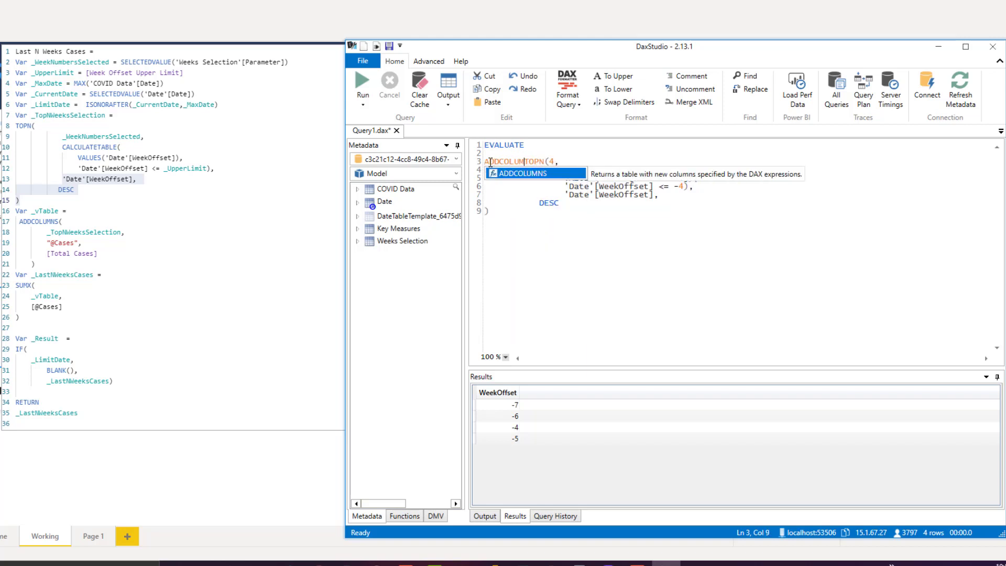
key(Tab)
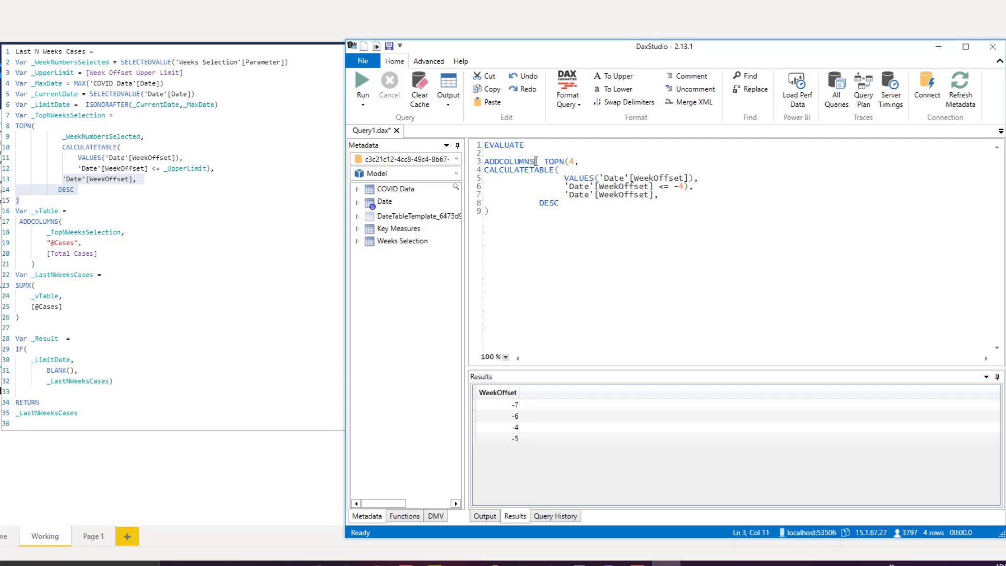
key(Return)
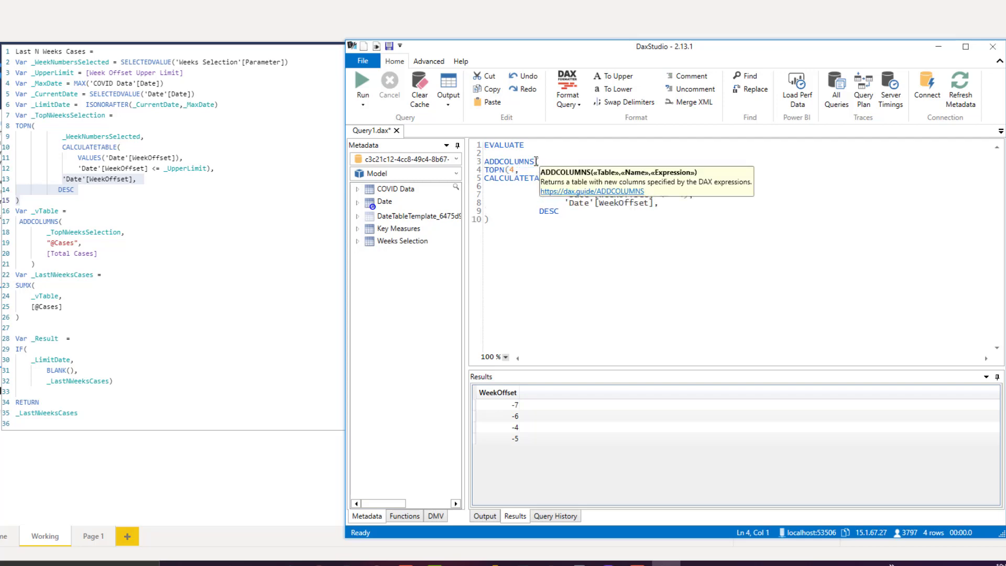
click(504, 223)
text(,"@)
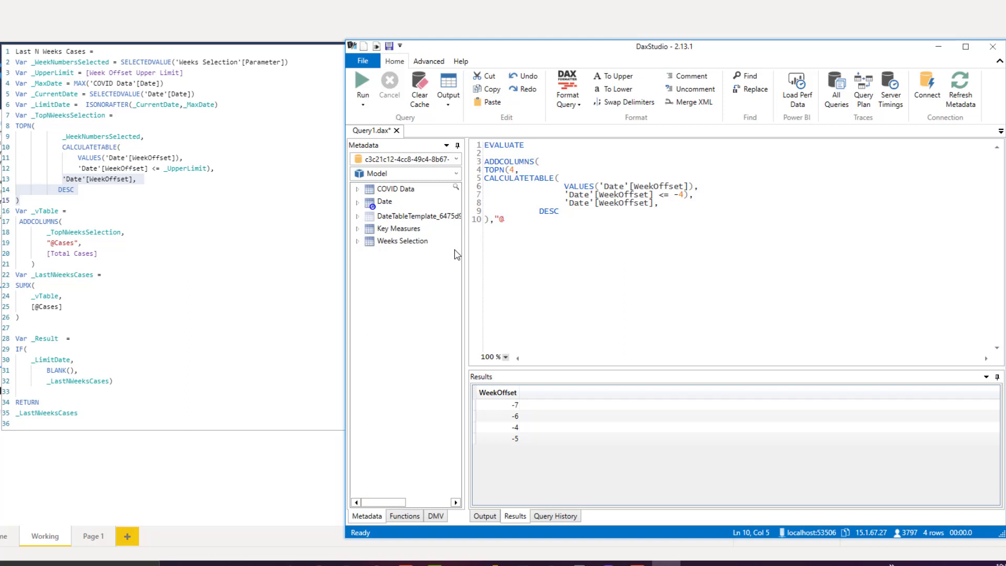
text(ses",)
key(Return)
click(358, 229)
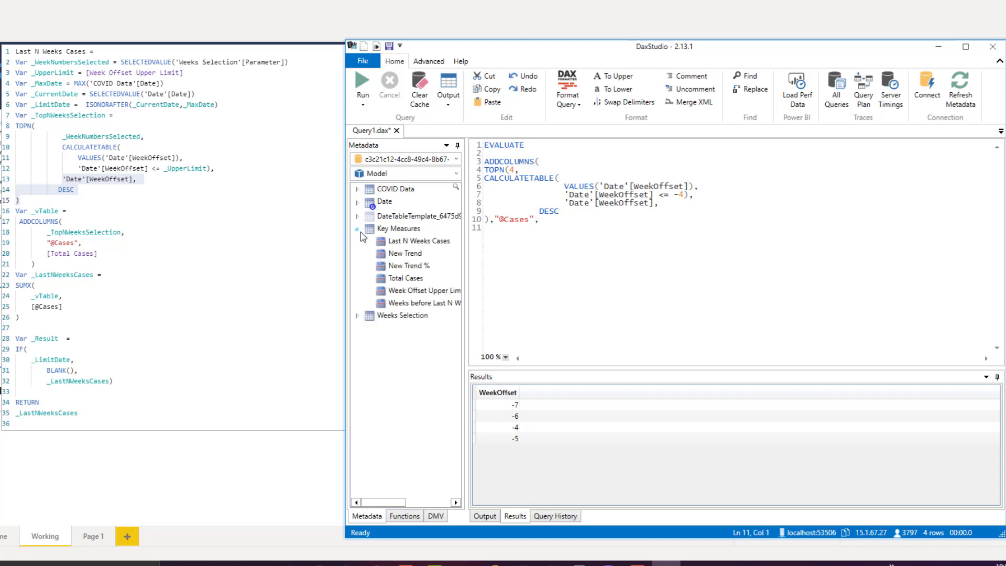
double_click(399, 278)
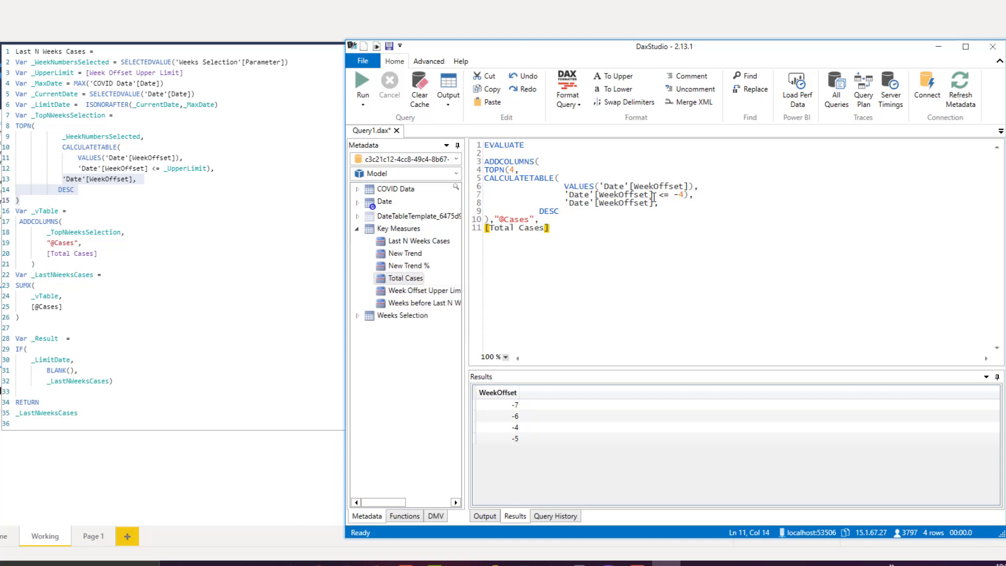
text())
Run the whole ADDCOLUMNS query and sort the results by WeekOffset in ascending order
drag(557, 227, 486, 148)
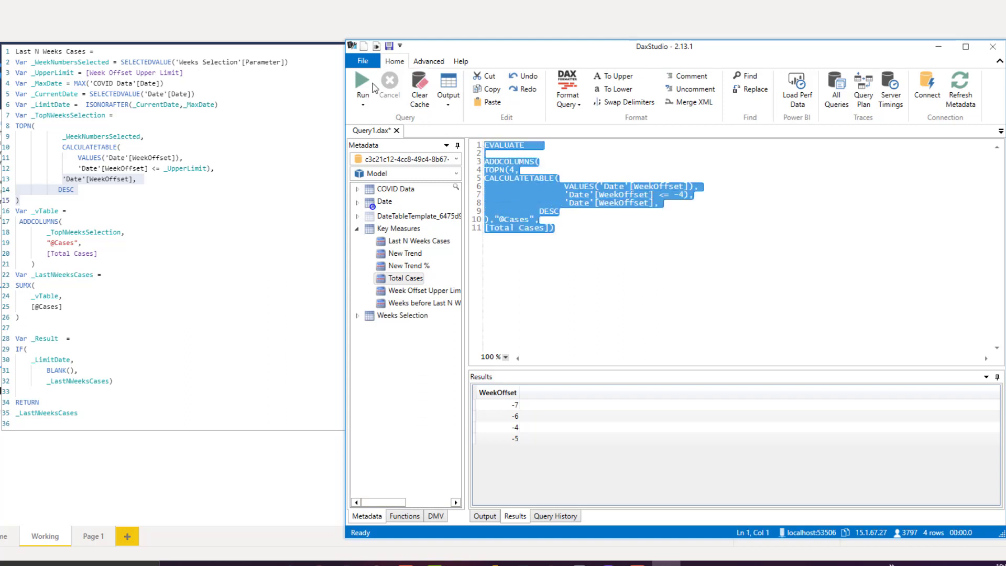
click(365, 80)
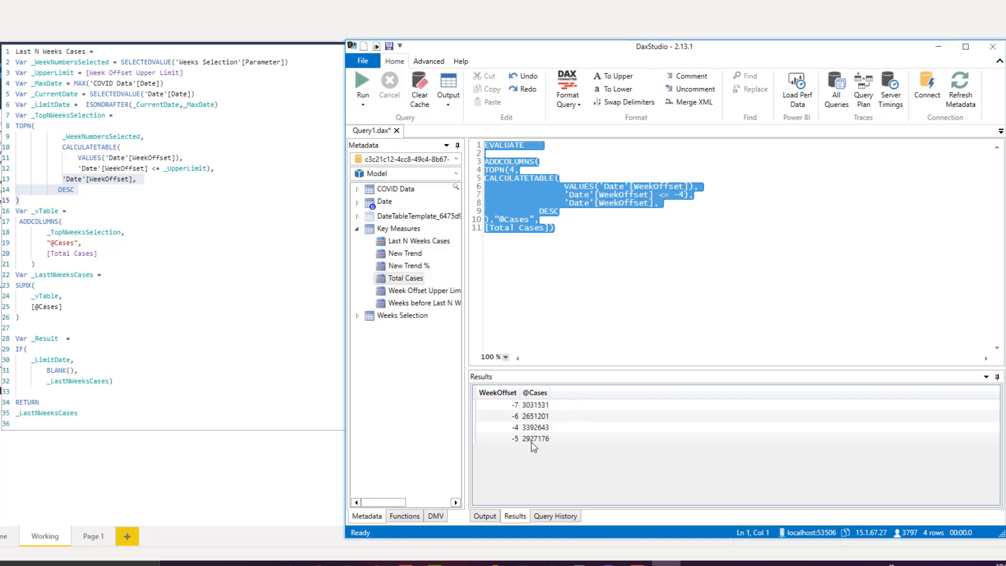
click(498, 392)
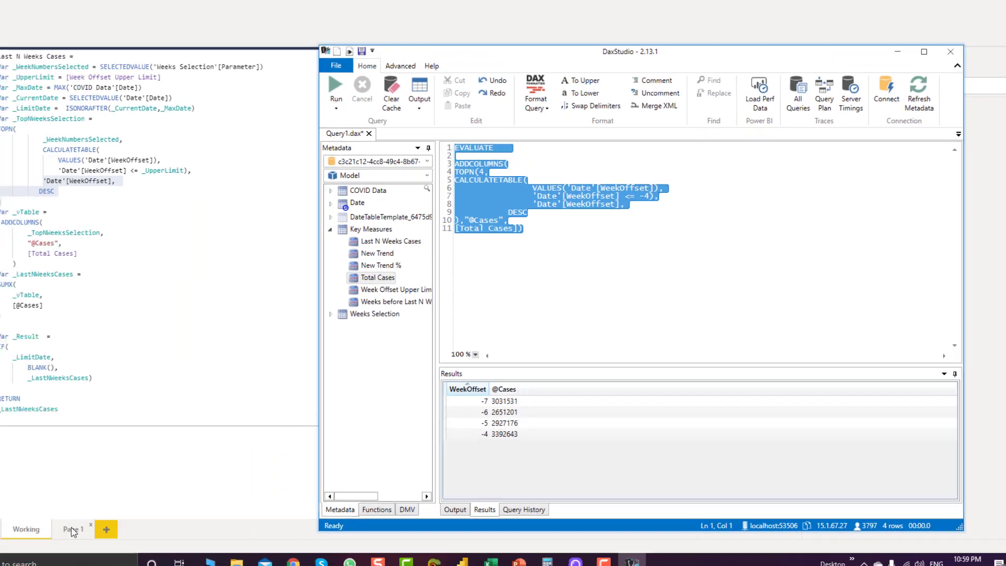
Switch to Power BI, add the Total Cases measure to the WeekOffset table on Page 1, and widen the table
click(146, 525)
double_click(146, 525)
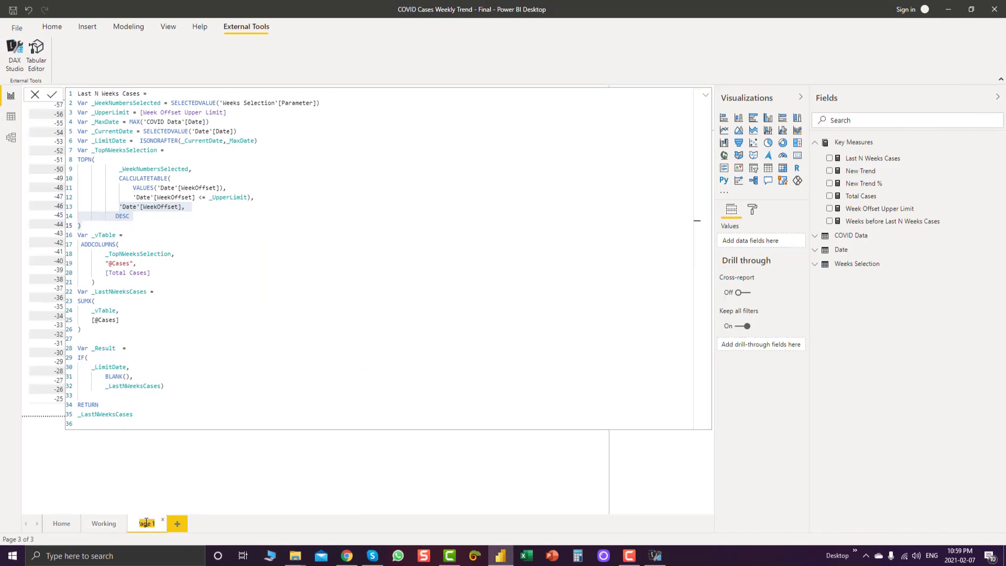
click(155, 527)
click(706, 97)
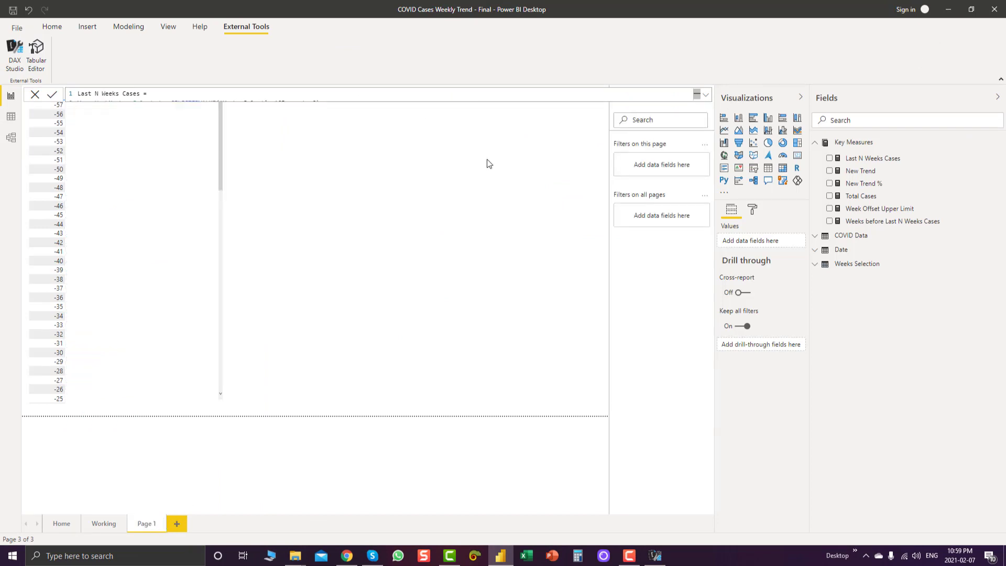
click(135, 226)
drag(859, 197, 130, 231)
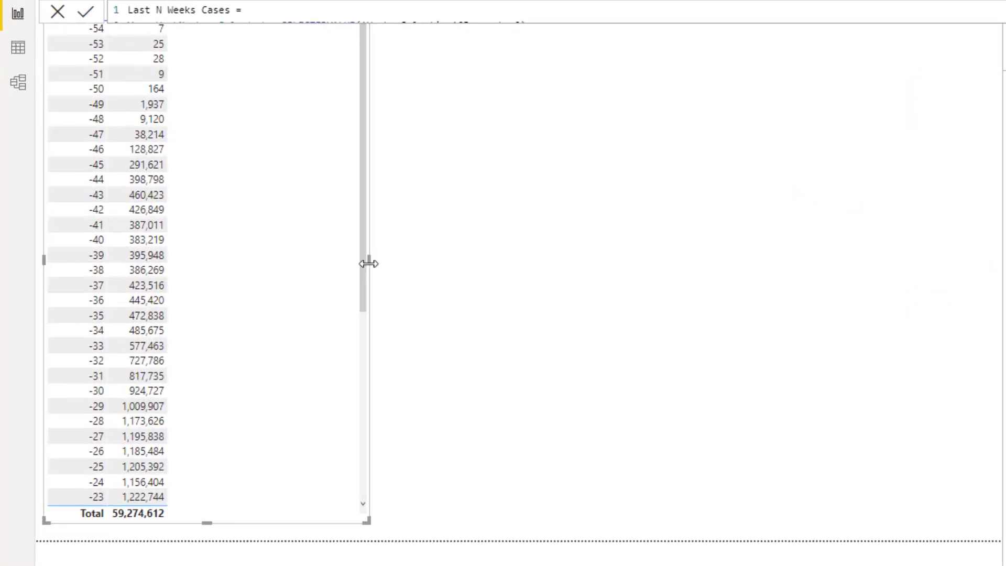
drag(369, 260, 472, 259)
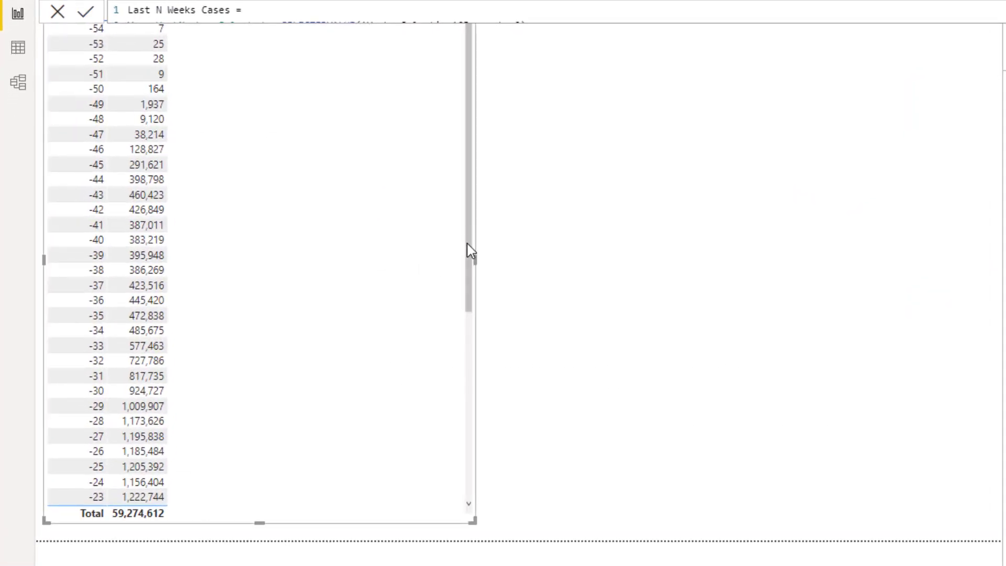
scroll(449, 344, down, 6)
scroll(436, 420, down, 1)
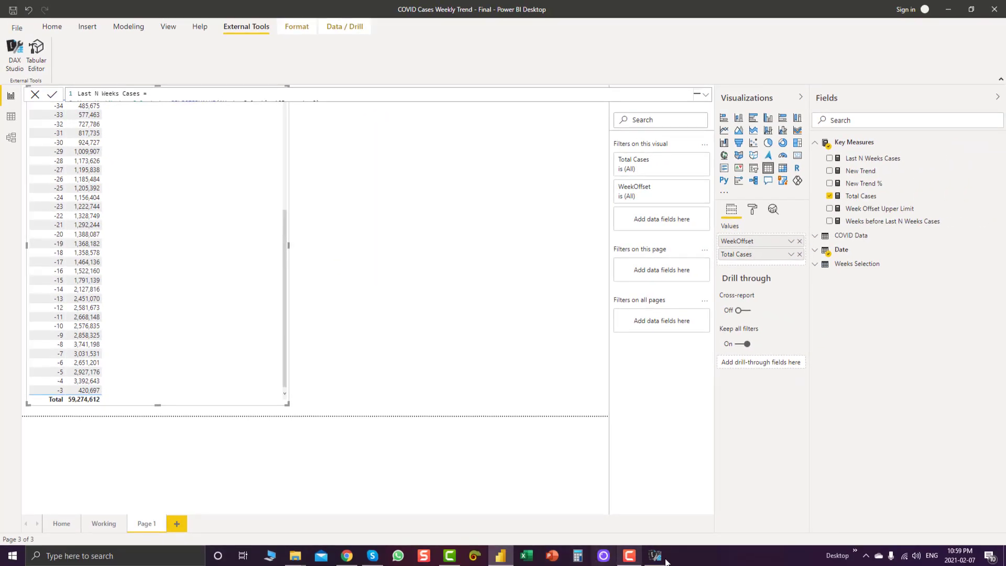
click(654, 556)
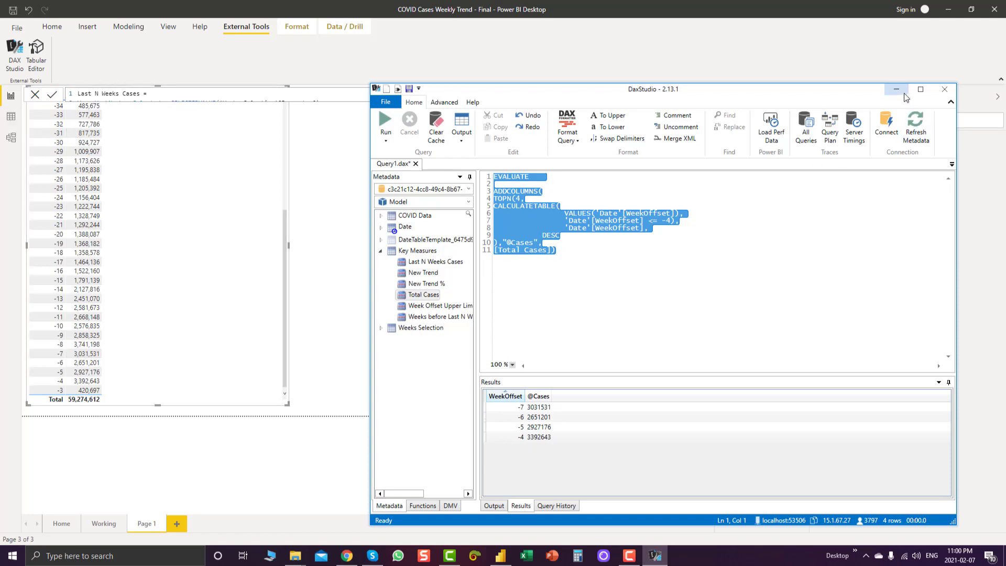
click(7, 100)
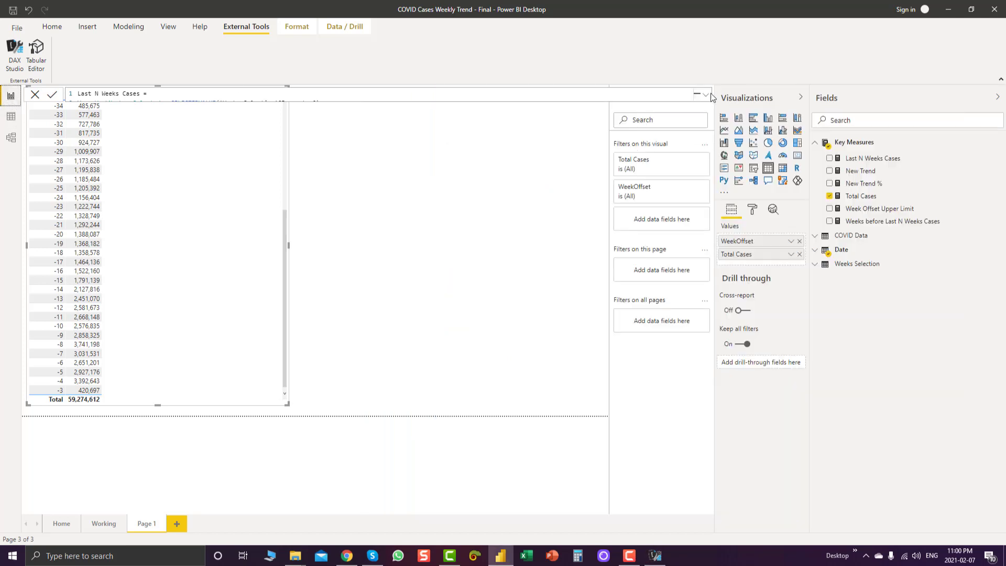
Return to the Working page, expand the Last N Weeks Cases formula and bring DAX Studio up beside it
click(122, 525)
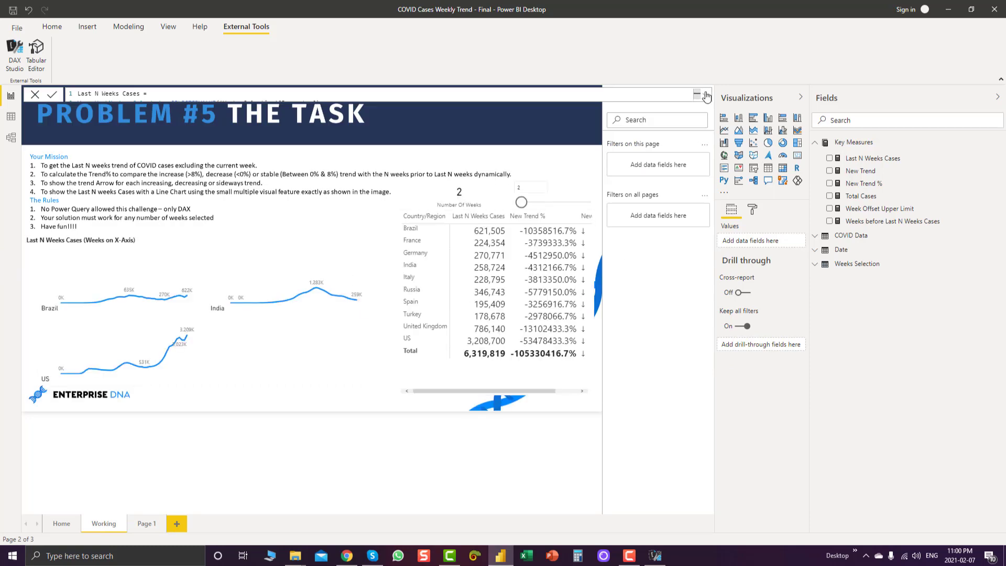
click(706, 96)
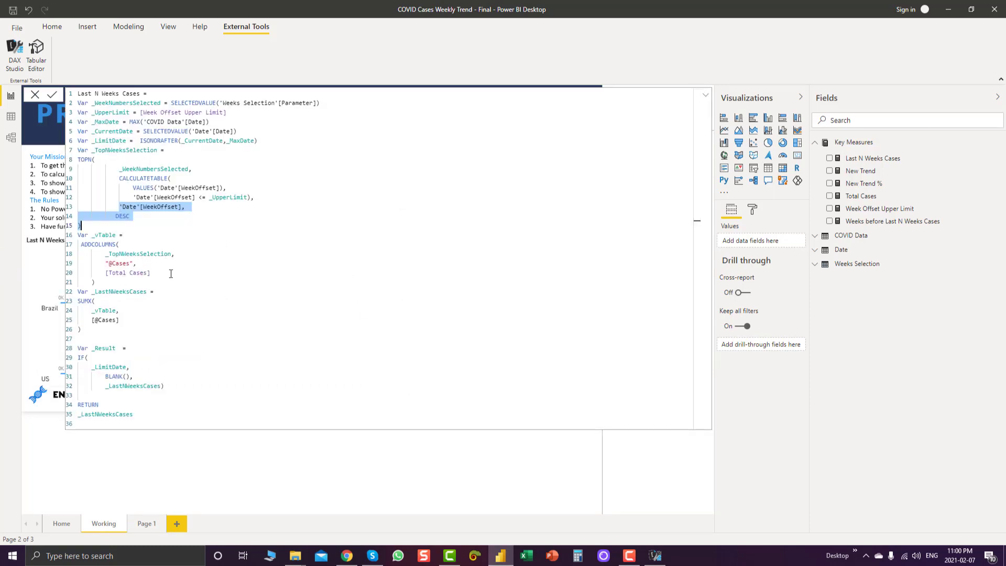
click(655, 555)
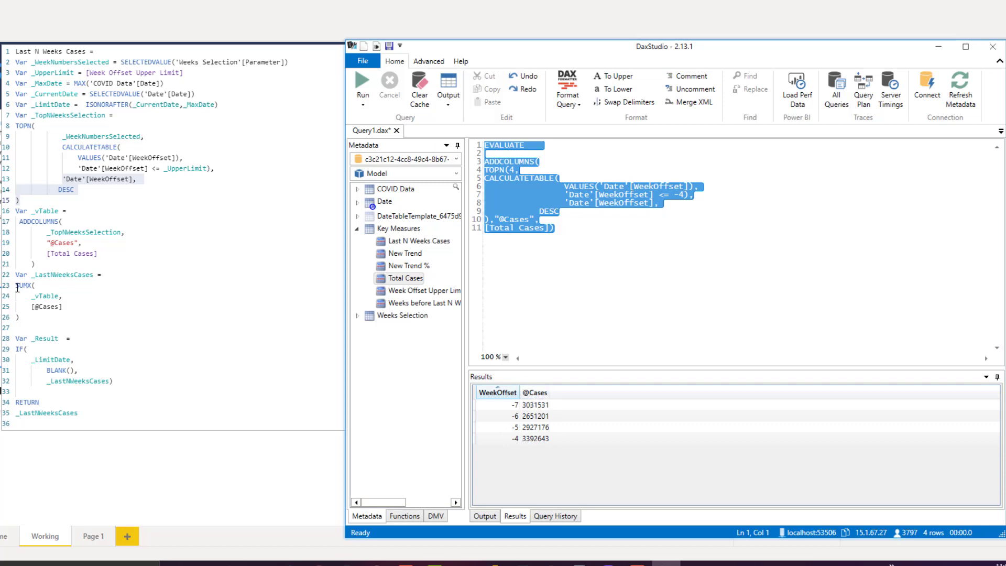
Highlight the SUMX expression behind _LastNWeeksCases and close DAX Studio without saving Query1.dax
drag(18, 287, 46, 328)
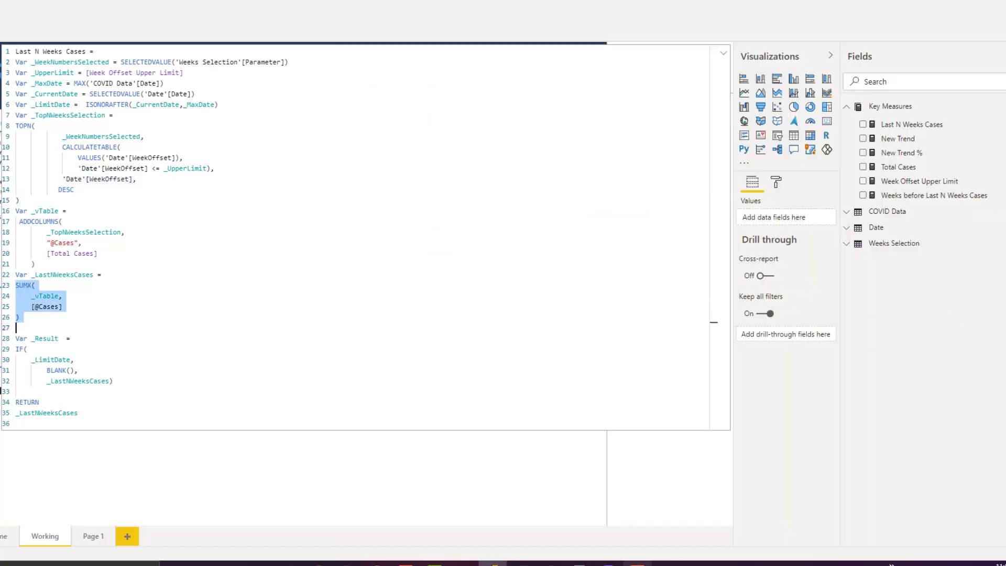
key(alt+Tab)
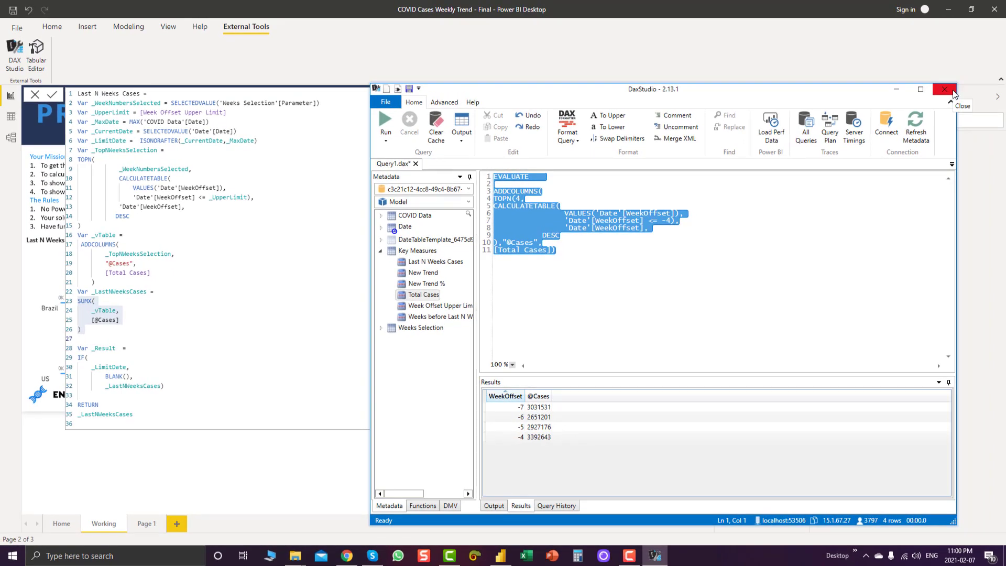
click(944, 90)
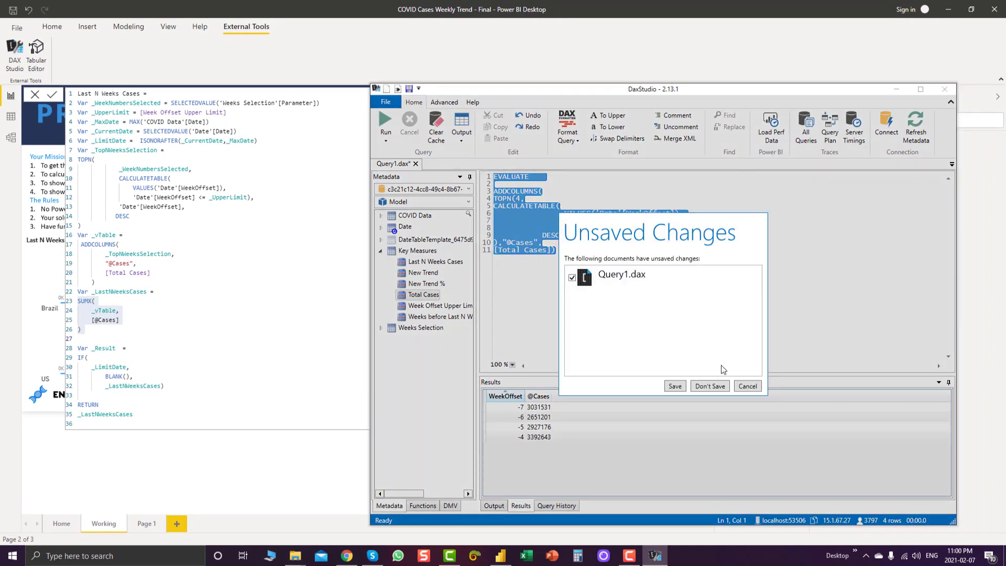
click(709, 386)
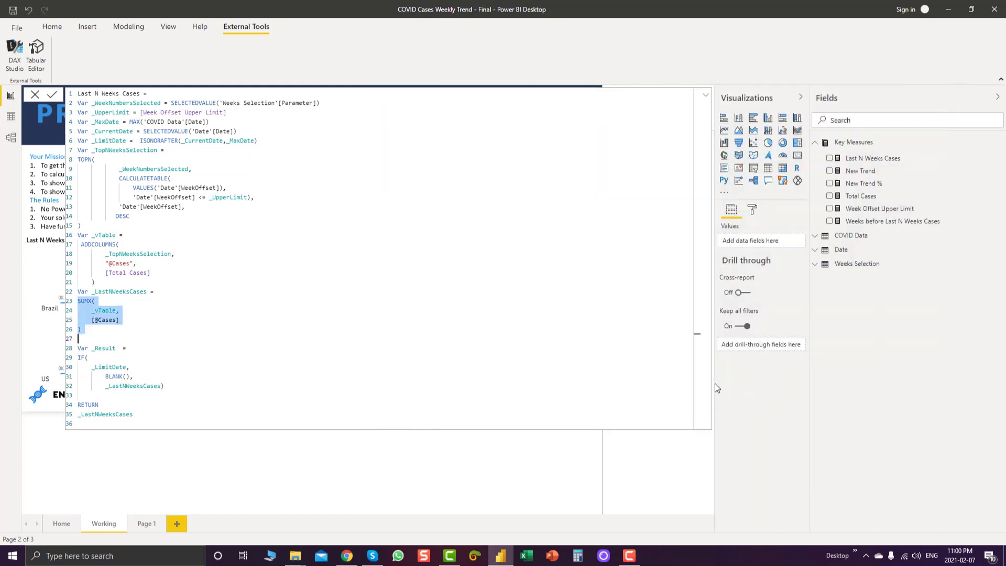
Examine how the Last N Weeks Cases measure returns the _LastNWeeksCases variable, then collapse its formula
click(146, 416)
key(shift+Home)
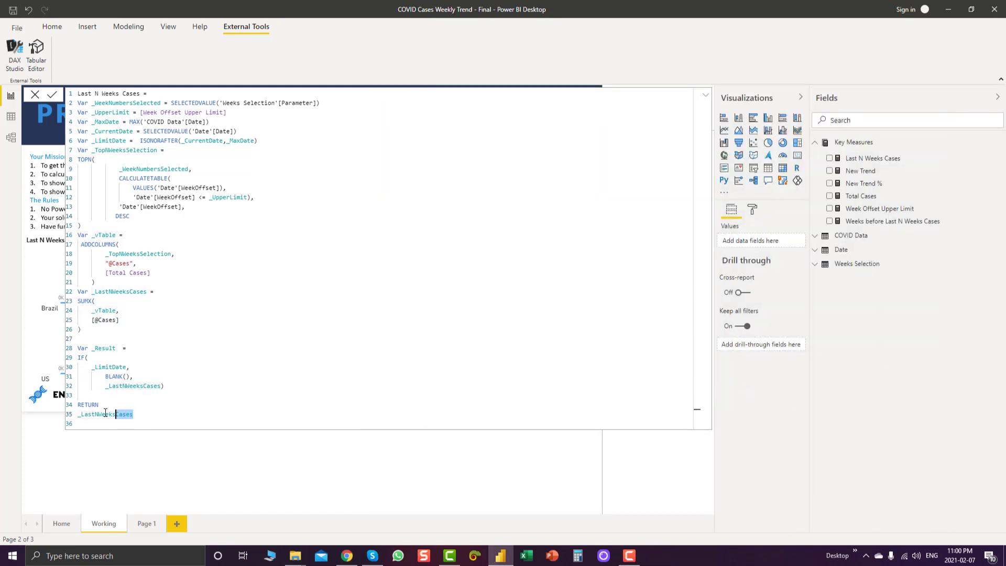
drag(146, 292, 95, 291)
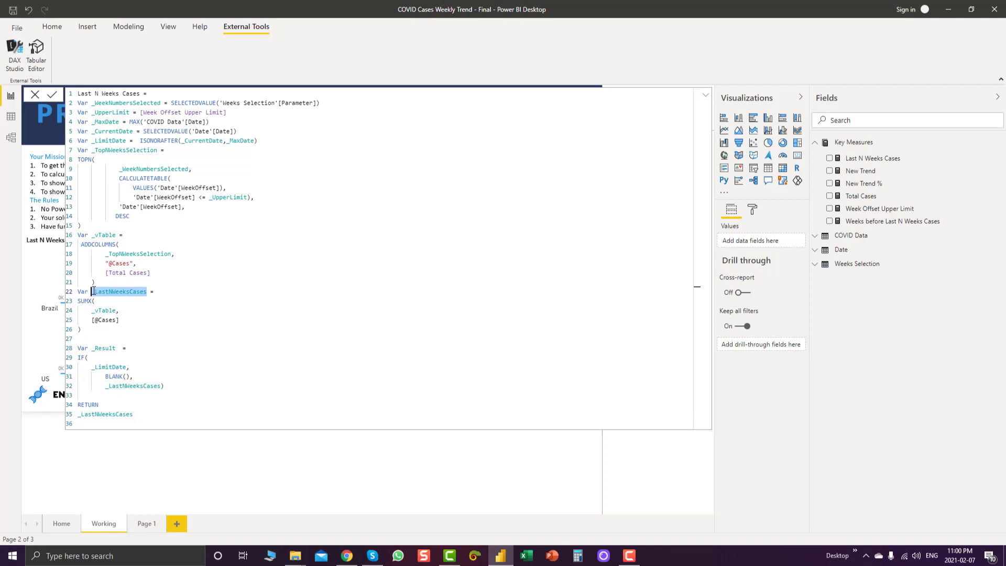
click(706, 97)
click(705, 96)
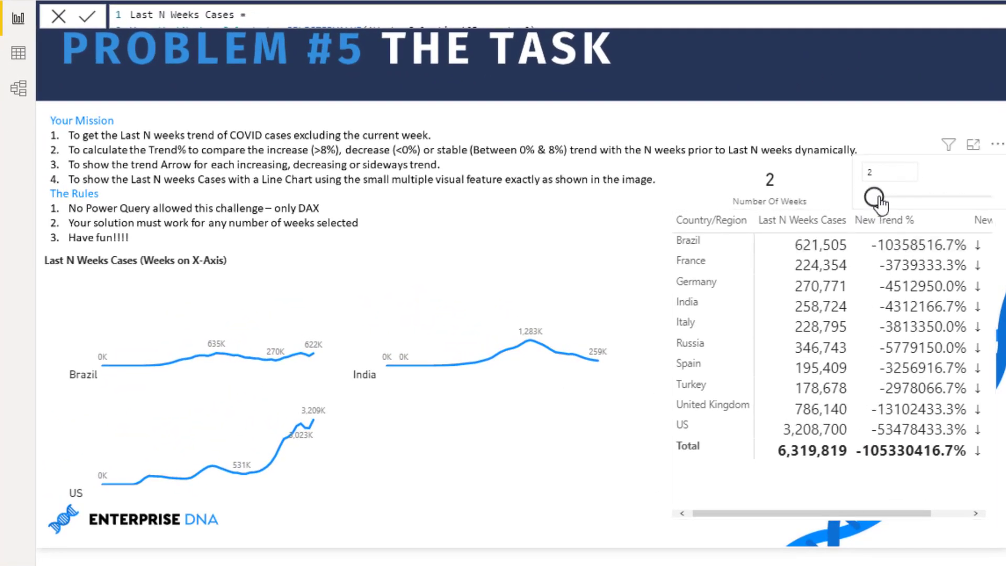
Set the number of weeks to 4, then shift the country table and widen it to fit the whole New Trend column
drag(874, 199, 884, 201)
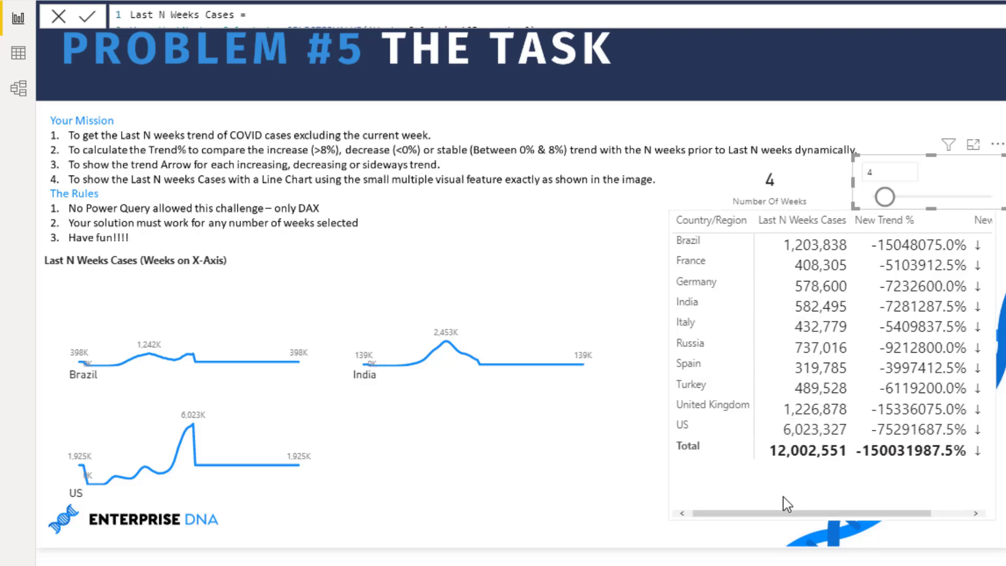
drag(786, 503, 702, 502)
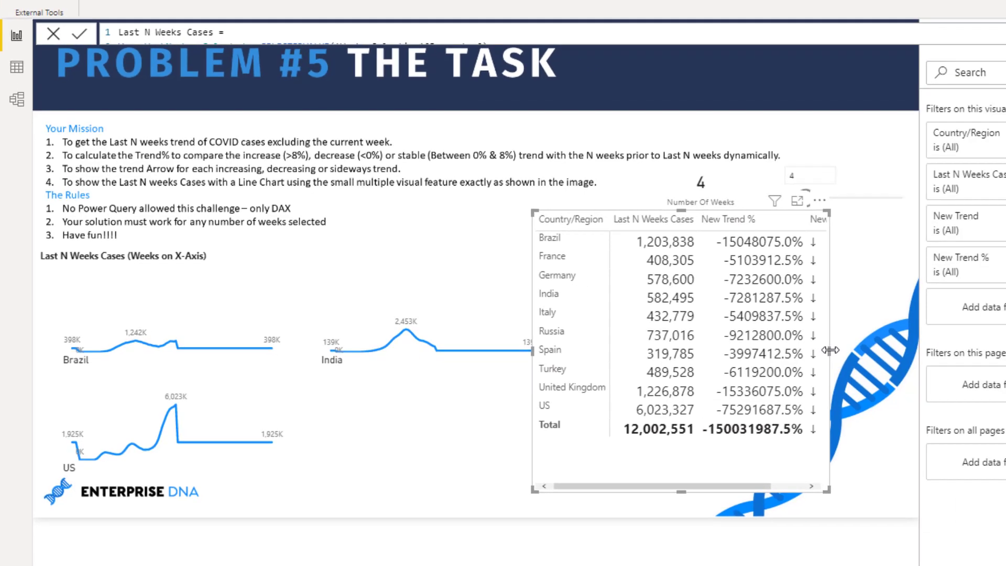
drag(910, 365, 950, 365)
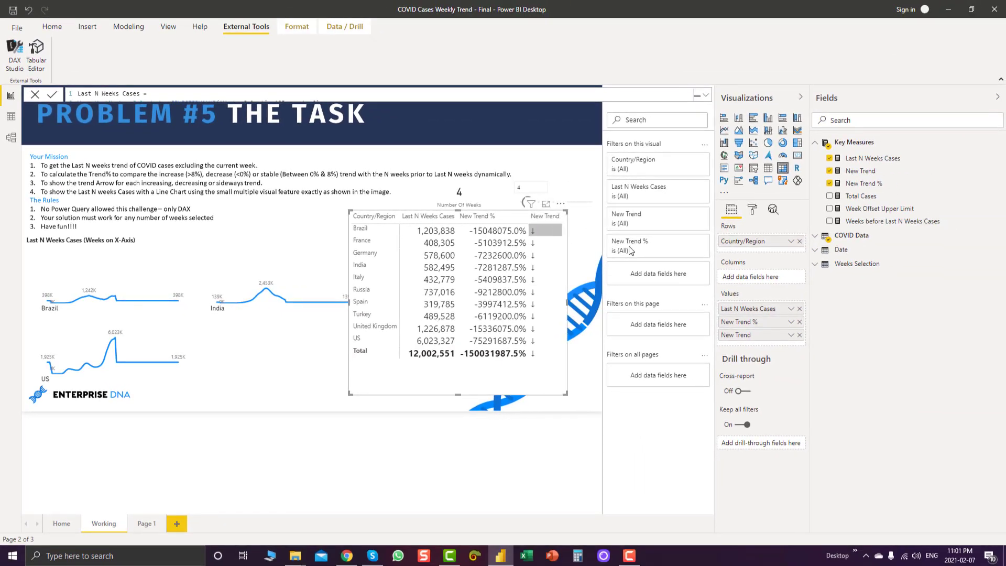
Check the New Trend % formula and make the Weeks before Last N Weeks Cases measure return _Result
click(859, 184)
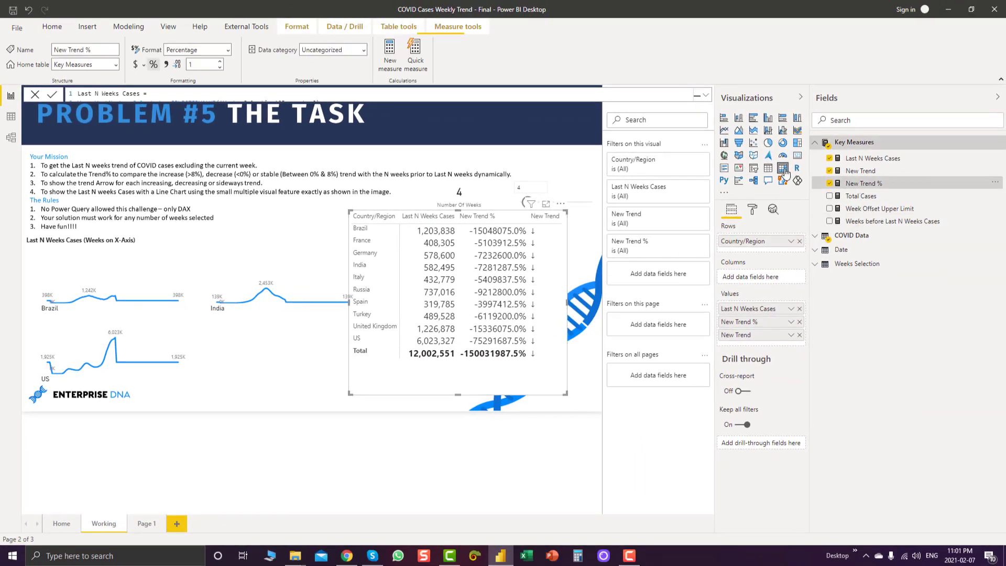
click(706, 96)
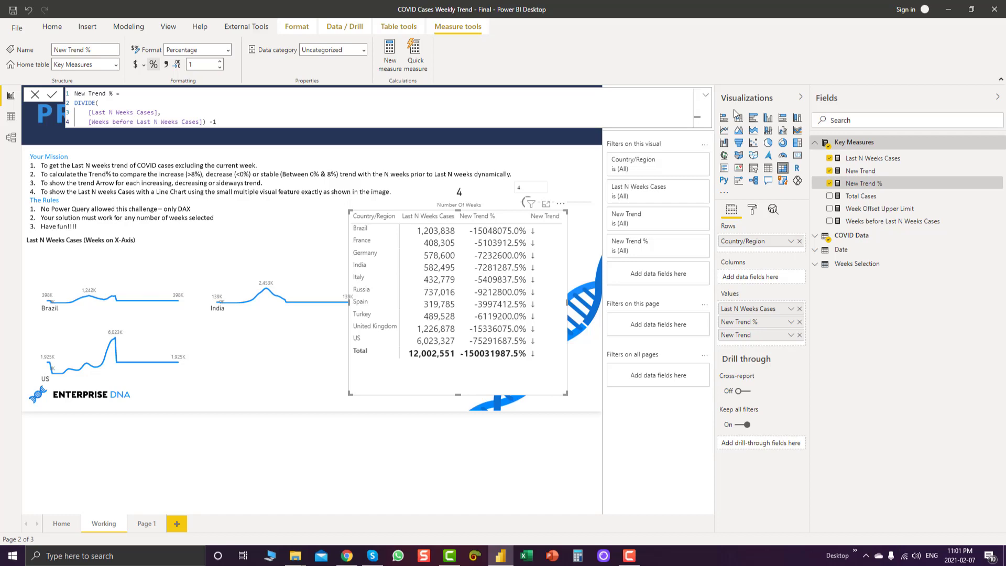
click(896, 222)
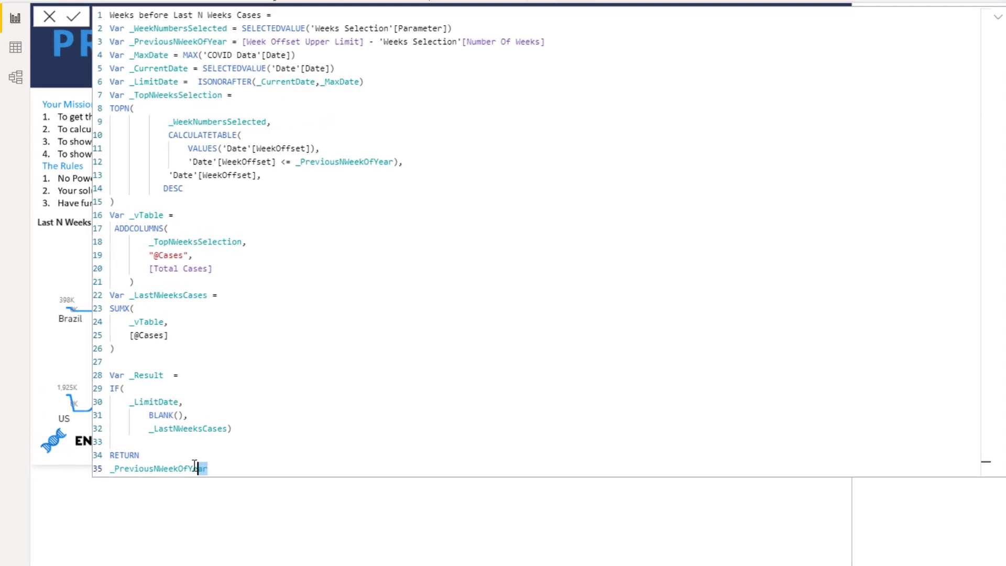
drag(152, 415, 77, 414)
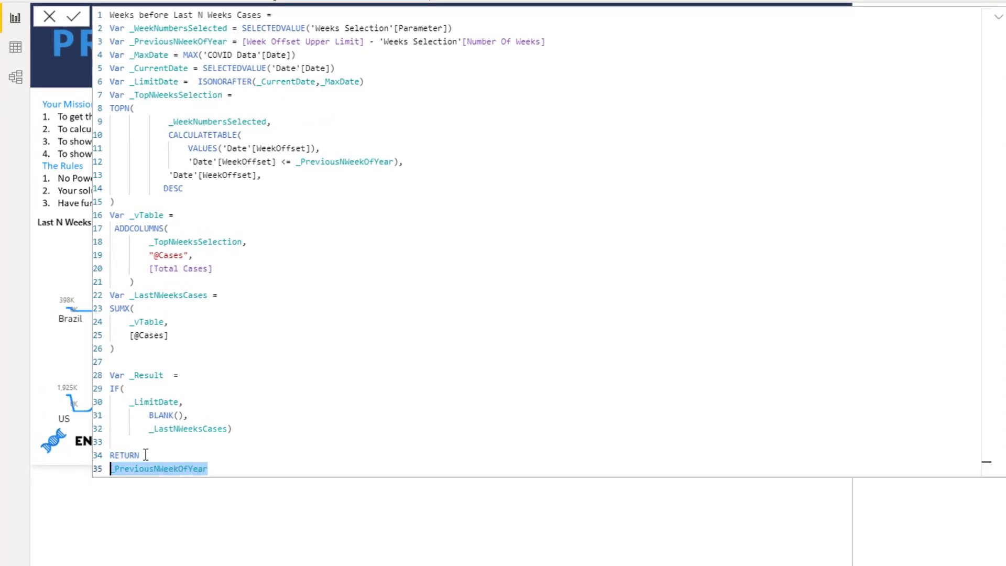
text(_Result)
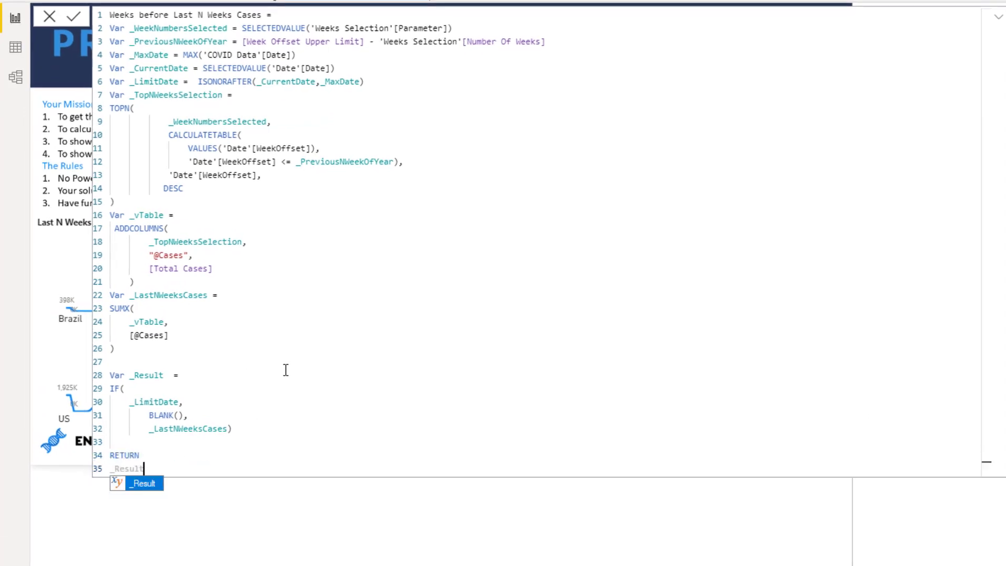
key(Tab)
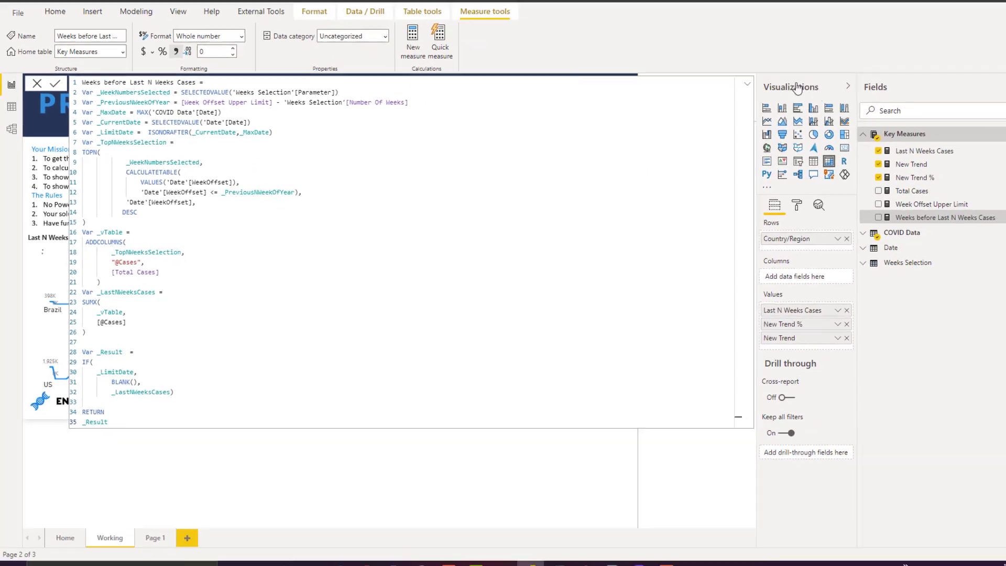
click(706, 97)
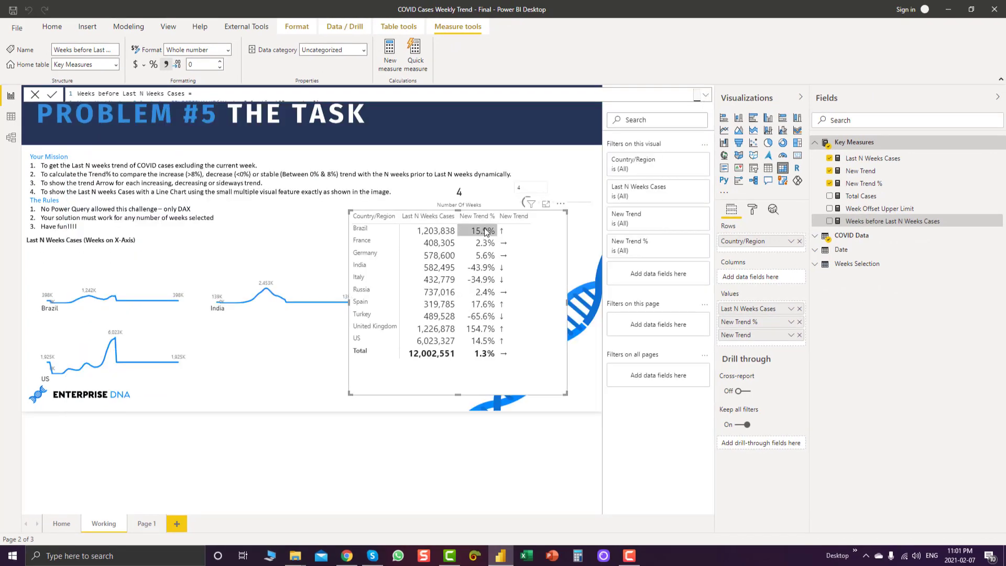
Examine how New Trend % divides Last N Weeks Cases by Weeks before Last N Weeks Cases
click(872, 184)
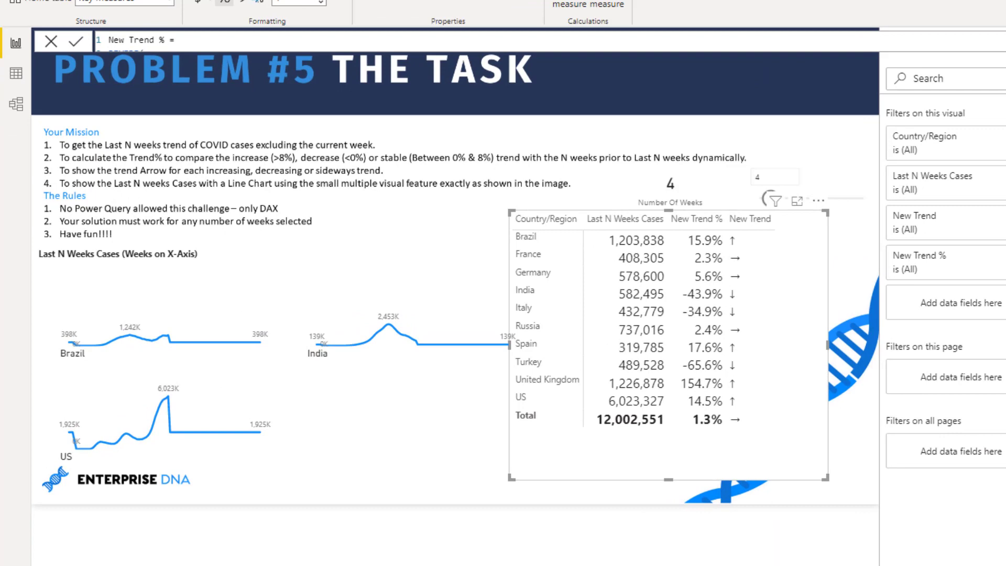
click(706, 95)
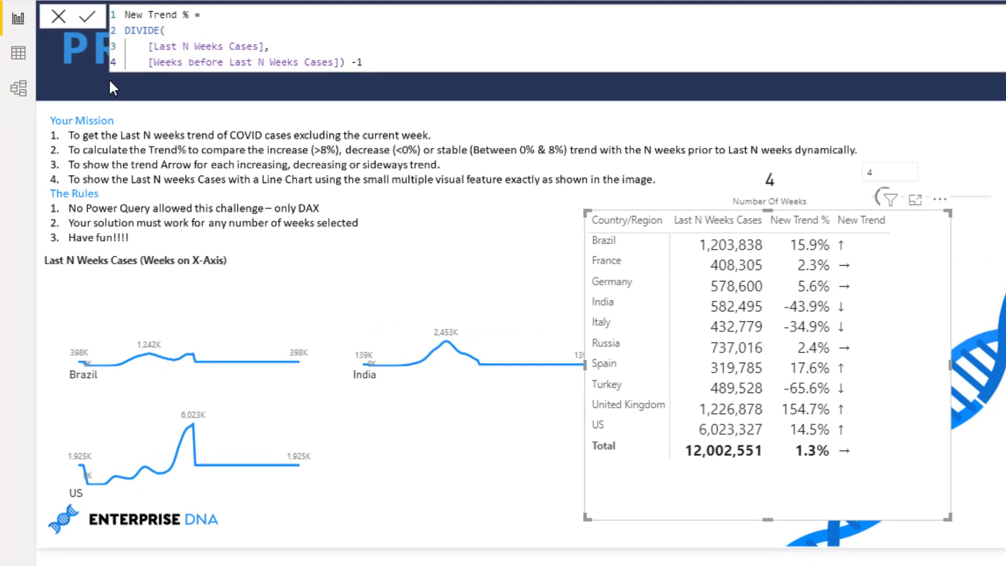
drag(149, 47, 270, 47)
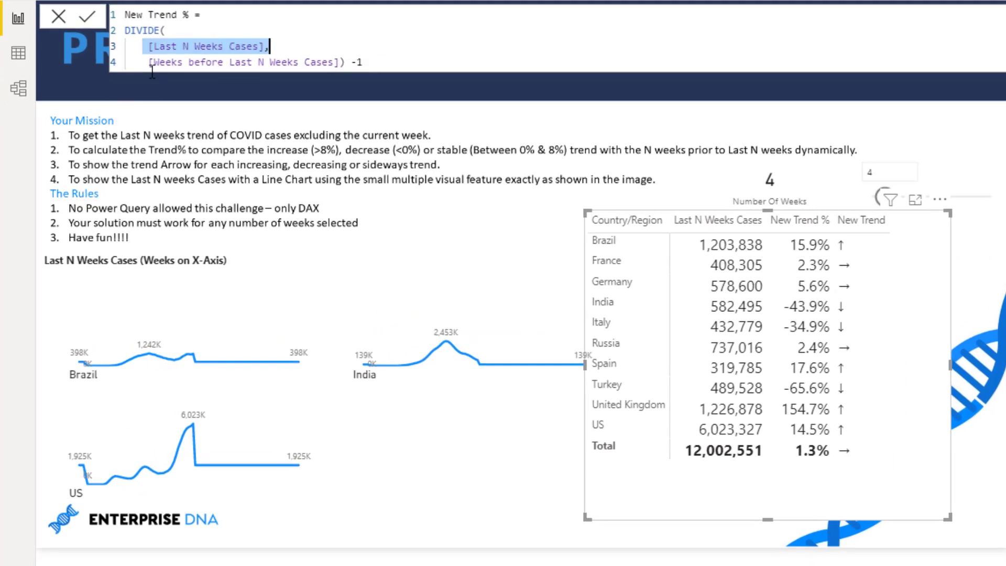
drag(140, 62, 341, 64)
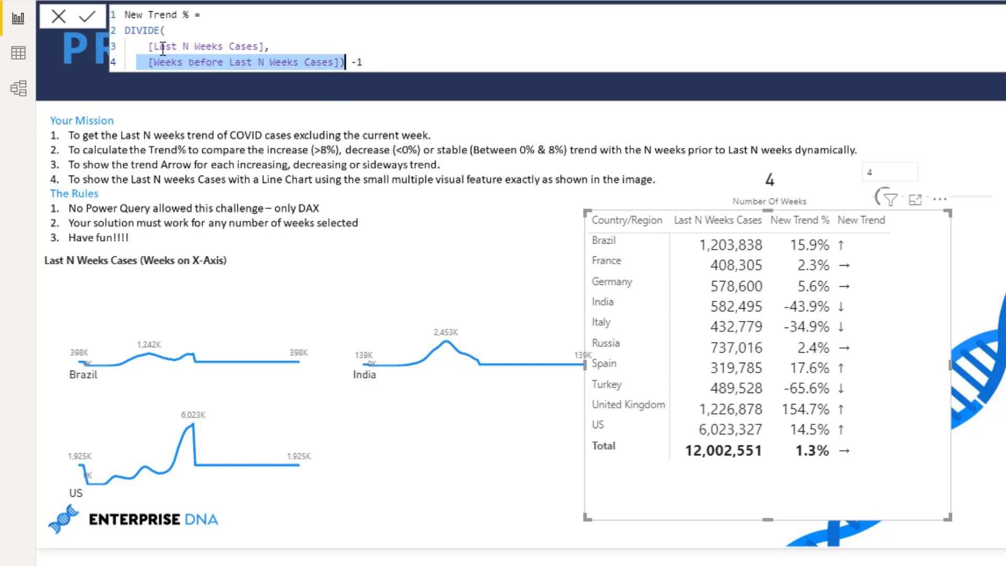
drag(147, 47, 265, 46)
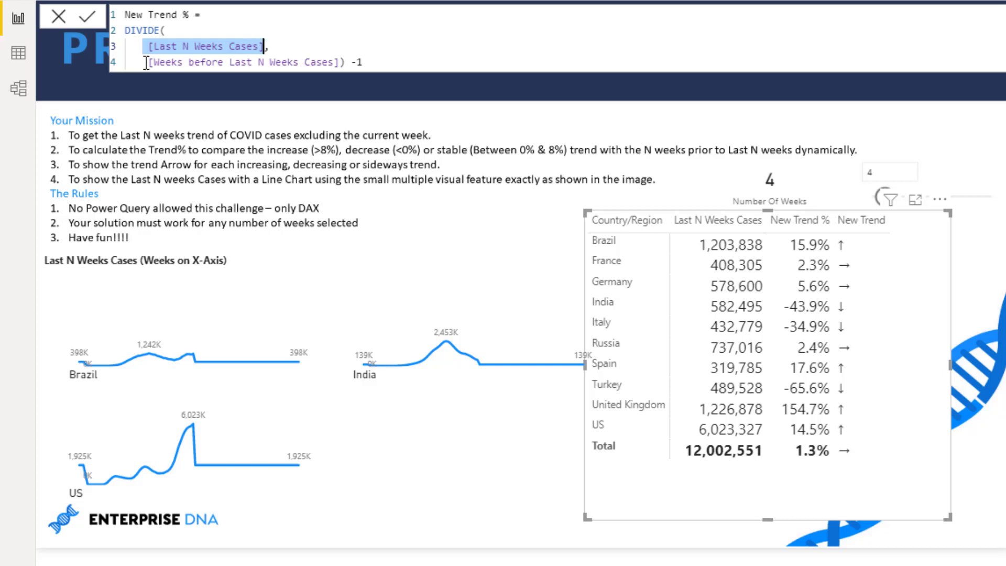
drag(146, 62, 330, 69)
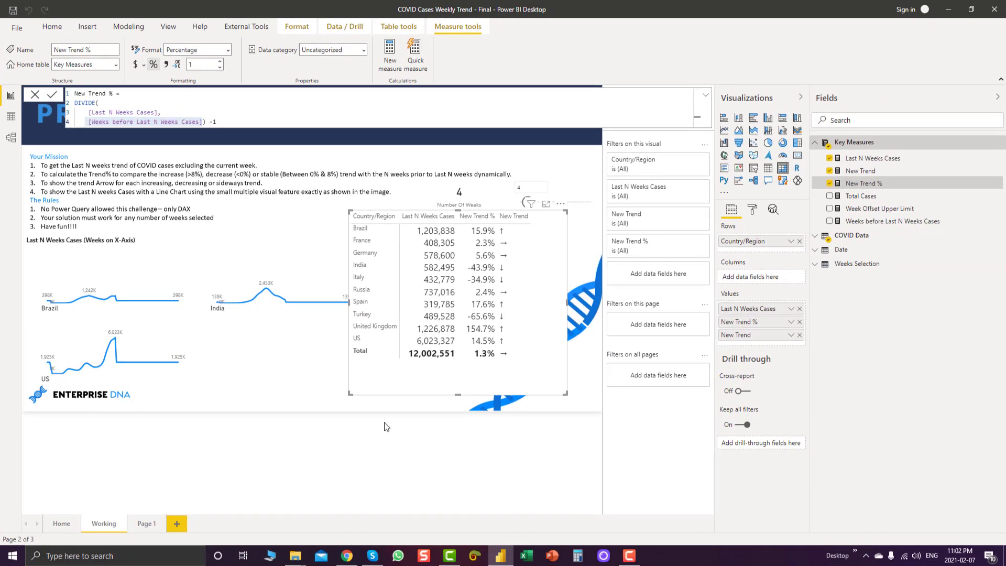
Review the Total Cases of the most recent week offsets in the table on Page 1
click(146, 523)
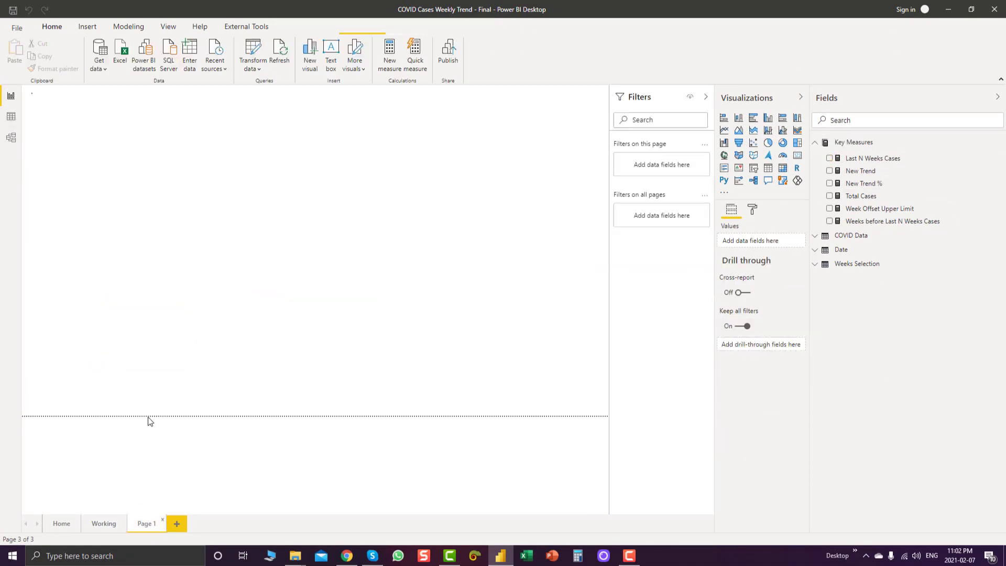
click(281, 225)
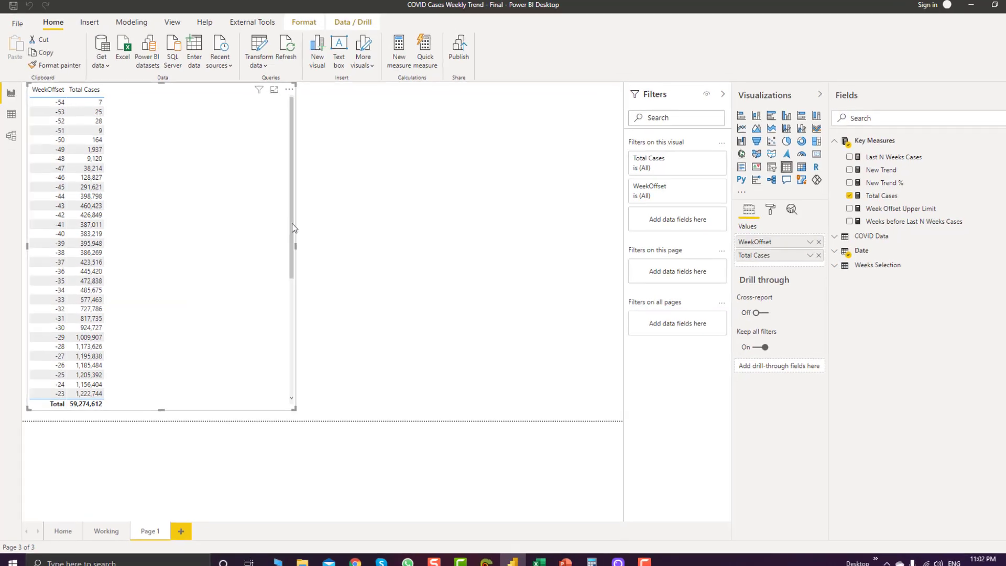
drag(283, 243, 286, 362)
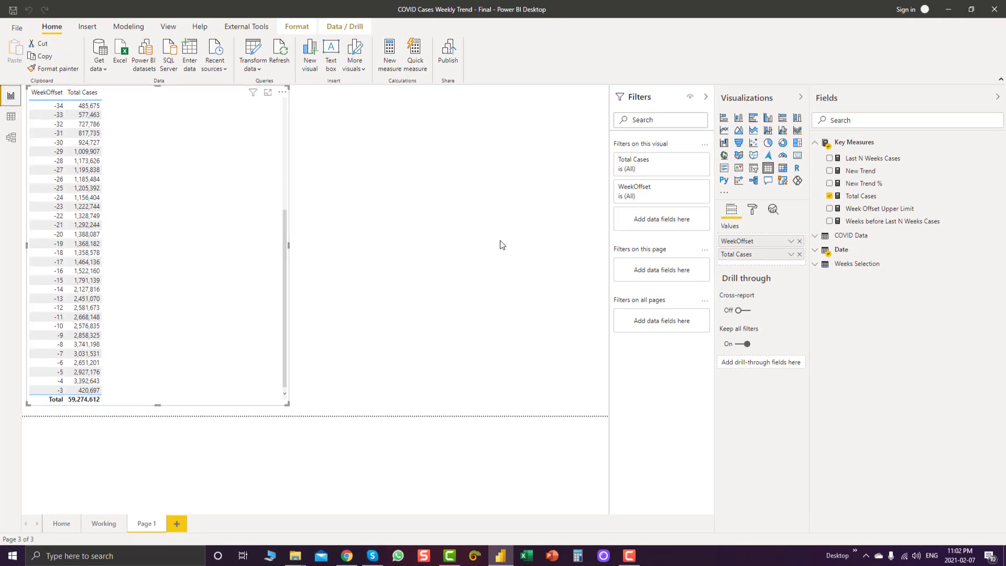
Return to the Working page and examine the New Trend formula's .08 and 0 thresholds with their arrow symbols
click(94, 528)
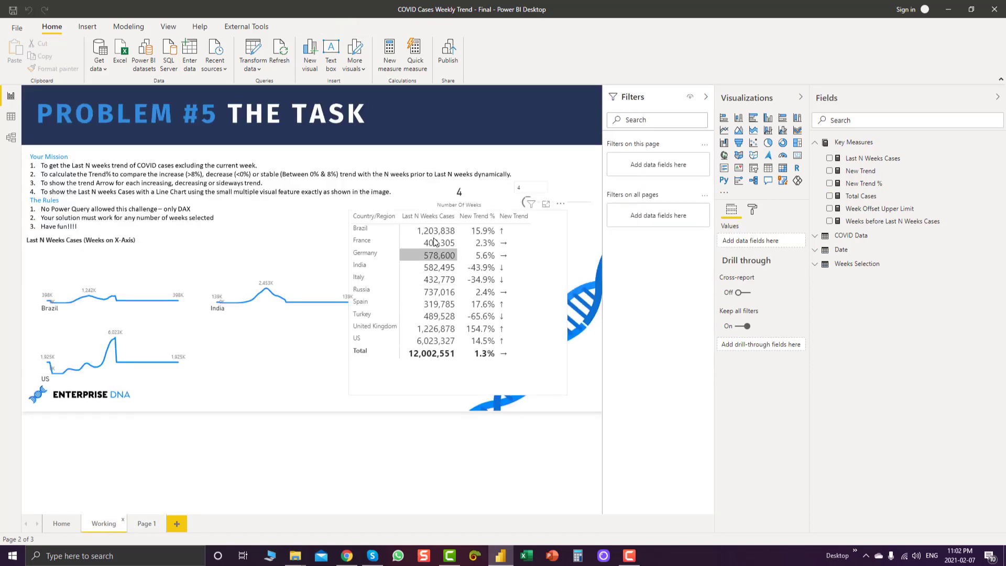
click(534, 230)
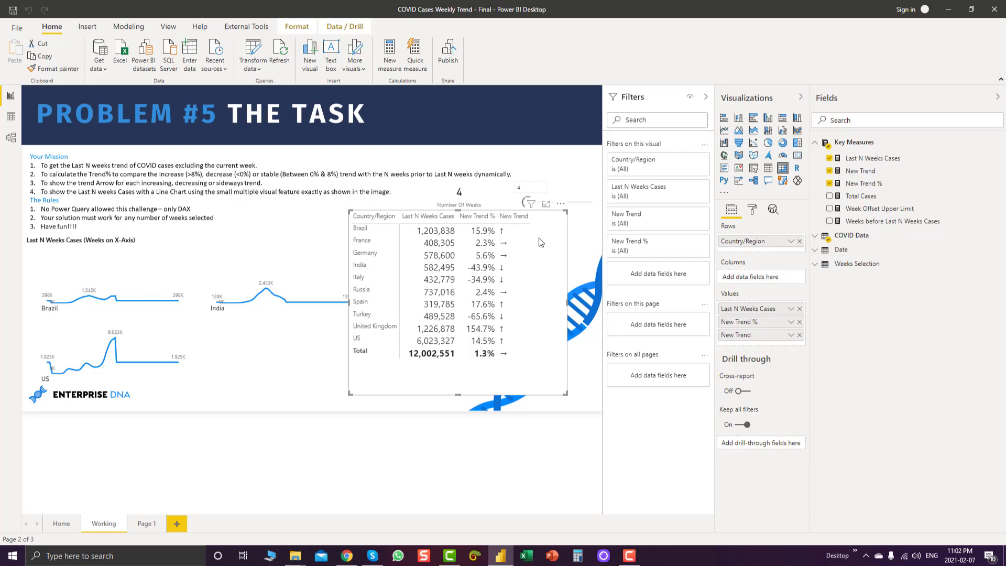
click(860, 171)
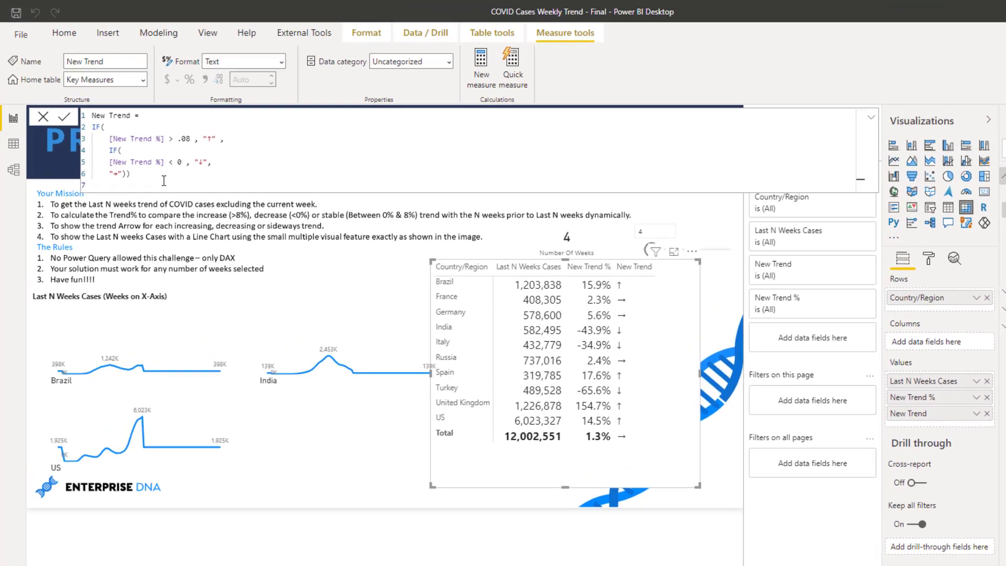
drag(164, 181, 74, 119)
click(143, 142)
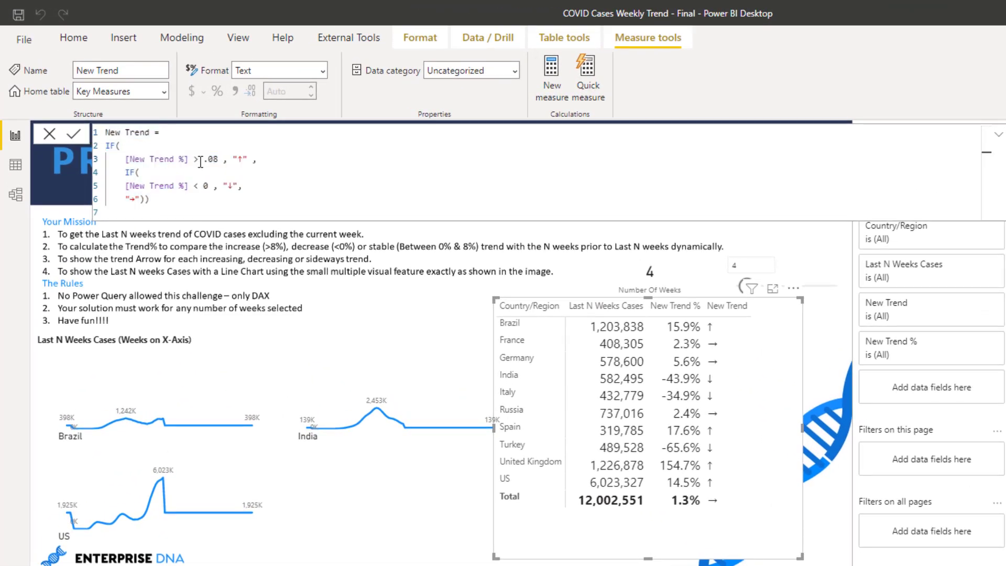
double_click(243, 159)
click(199, 187)
drag(235, 187, 228, 188)
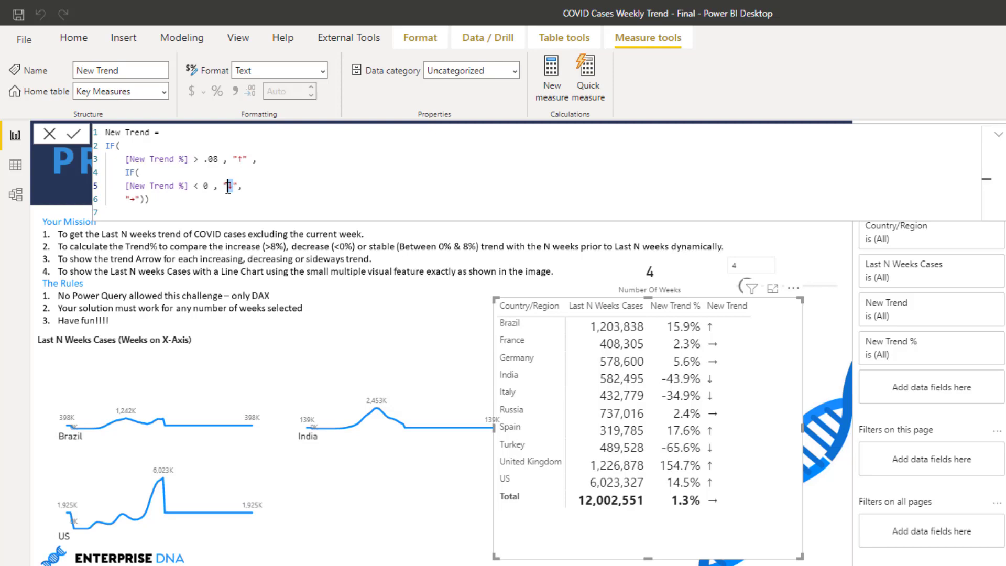
double_click(206, 188)
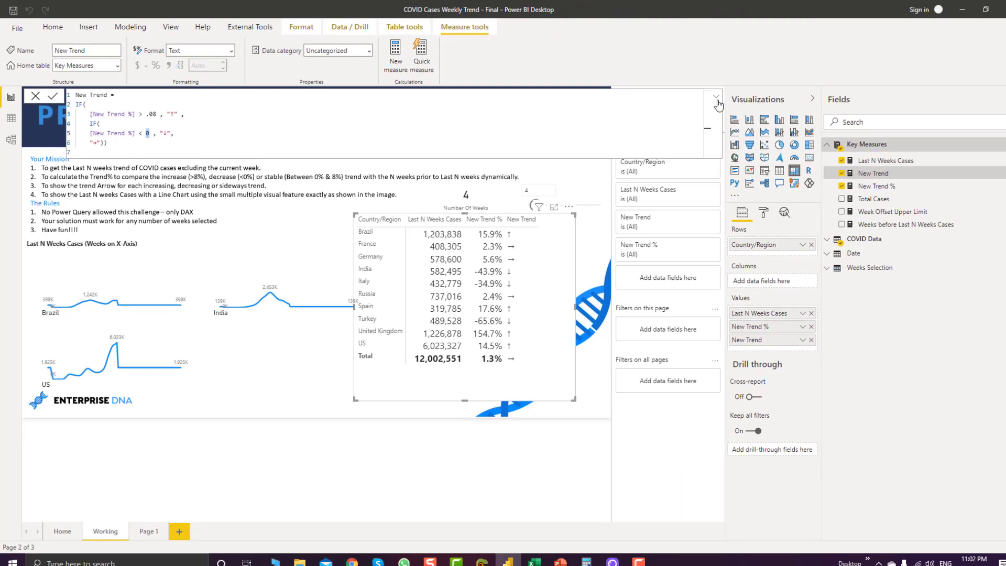
click(998, 135)
click(706, 98)
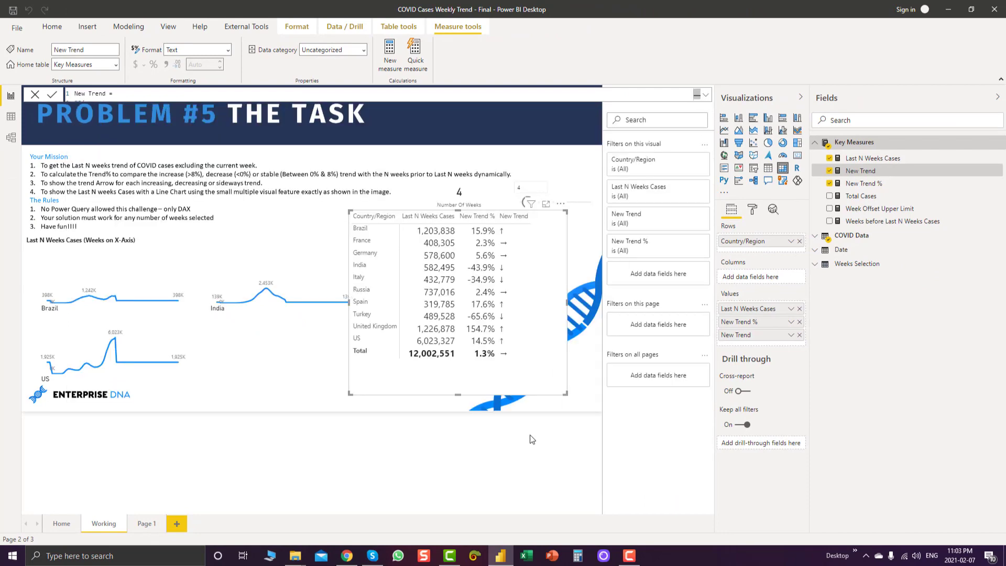
Examine in the Weeks before Last N Weeks Cases formula how _PreviousNWeekOfYear subtracts Number Of Weeks from Week Offset Upper Limit
click(897, 222)
click(706, 95)
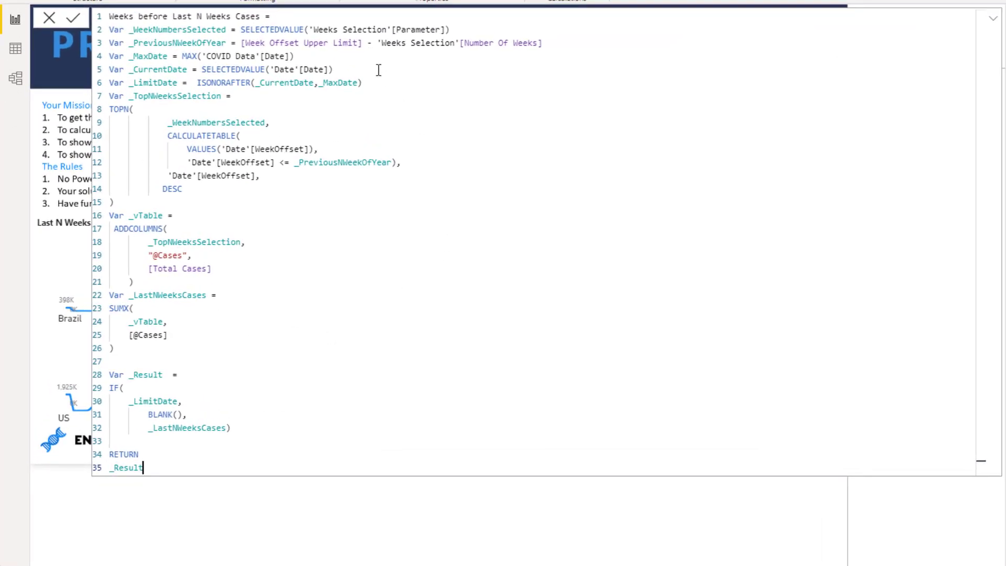
drag(226, 42, 129, 43)
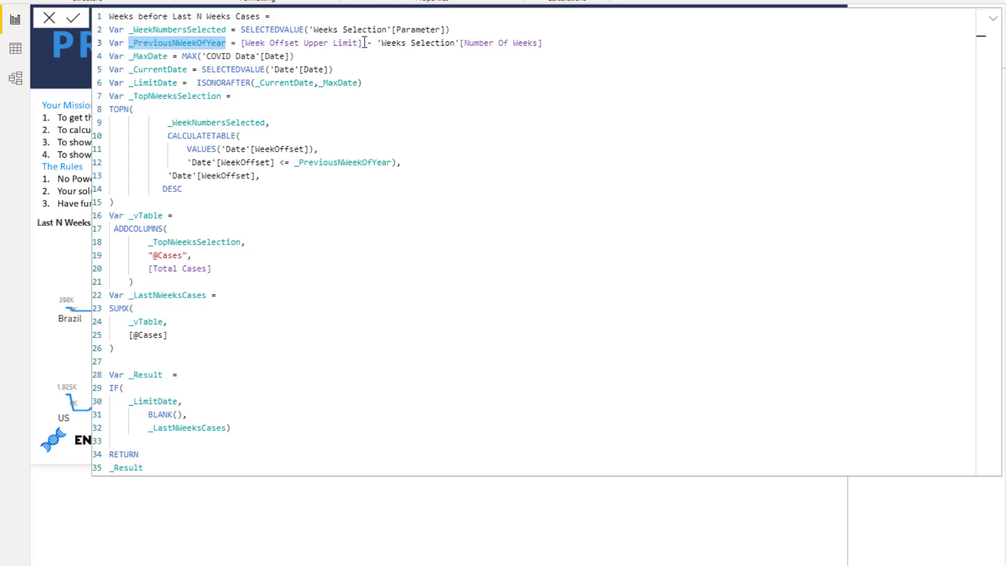
drag(363, 43, 242, 45)
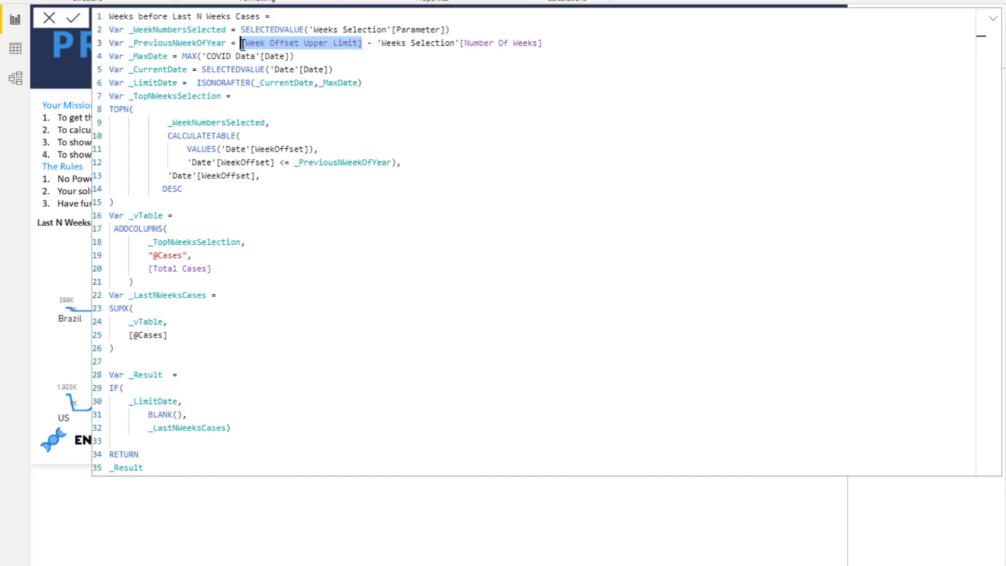
click(365, 43)
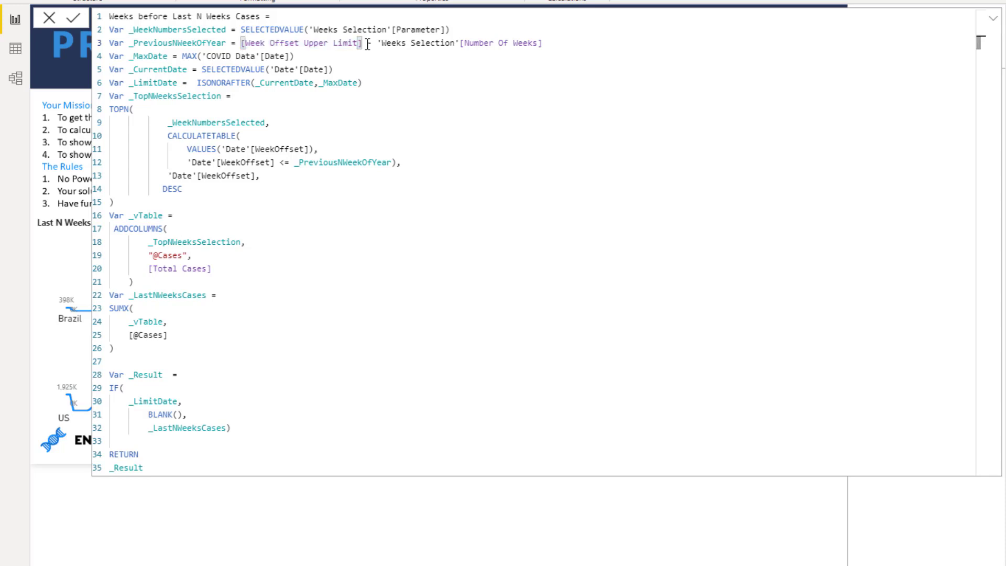
drag(367, 43, 584, 50)
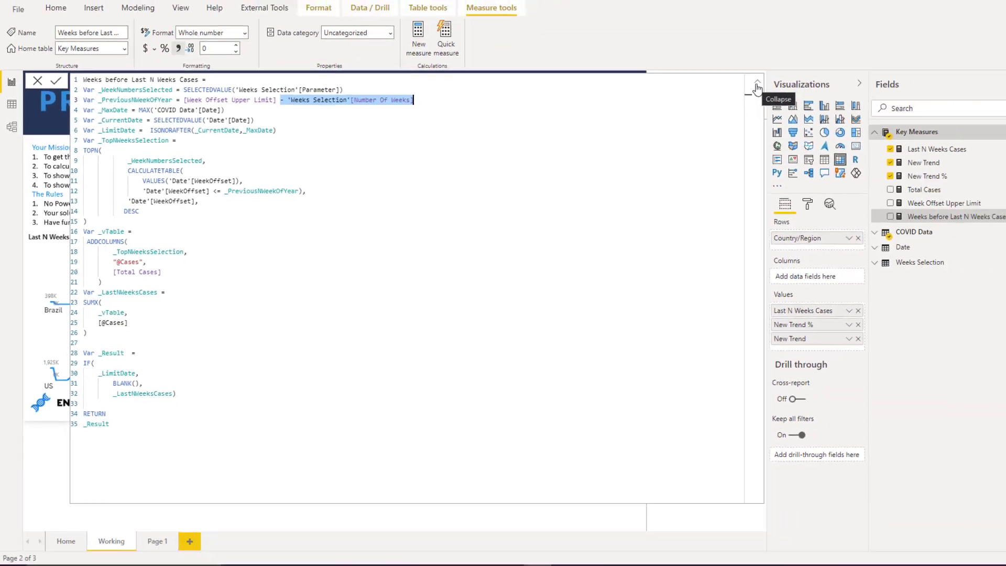
click(757, 87)
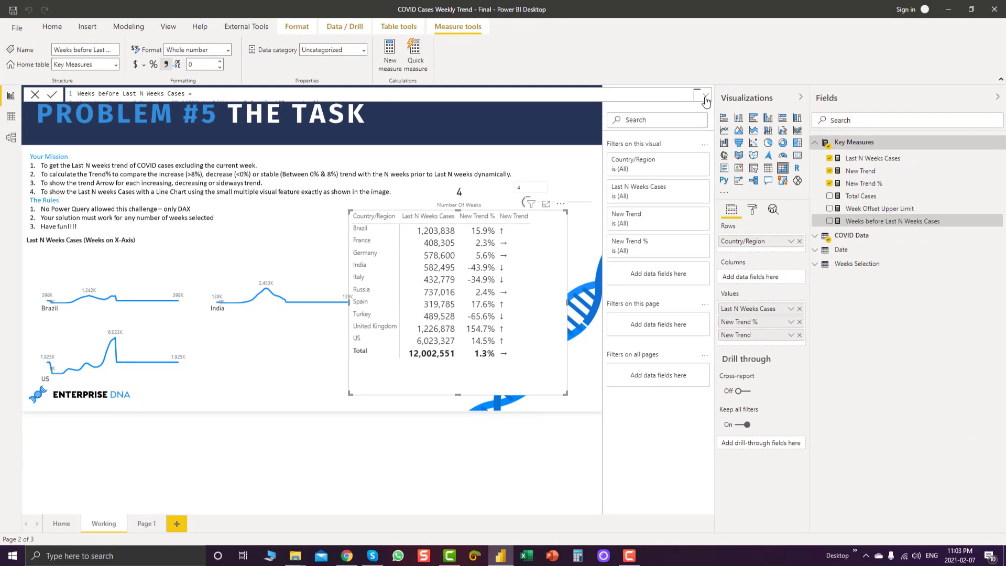
Make the Weeks before Last N Weeks Cases measure return _PreviousNWeekOfYear instead of _Result
click(706, 98)
drag(158, 112, 91, 113)
key(ctrl+c)
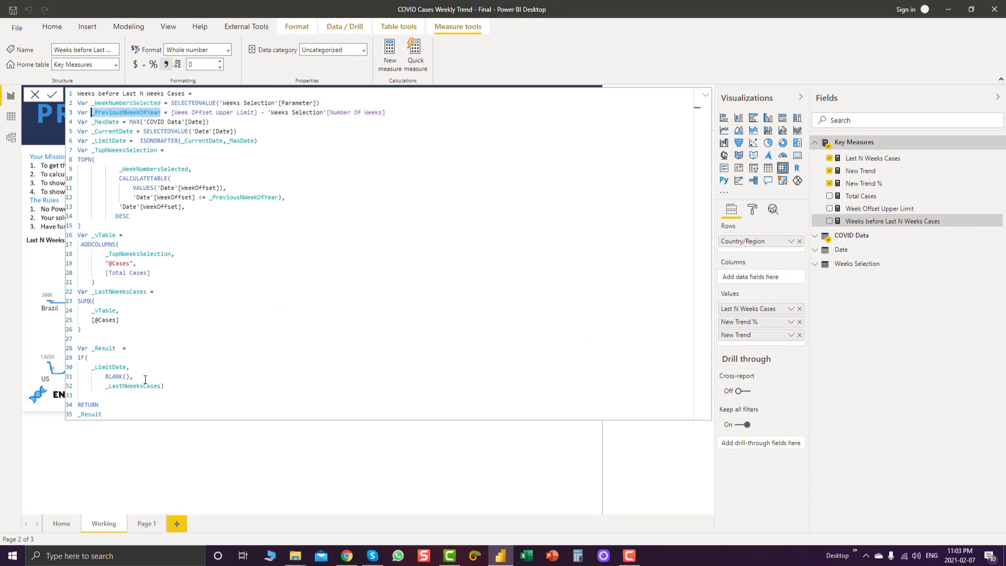
drag(104, 414, 78, 414)
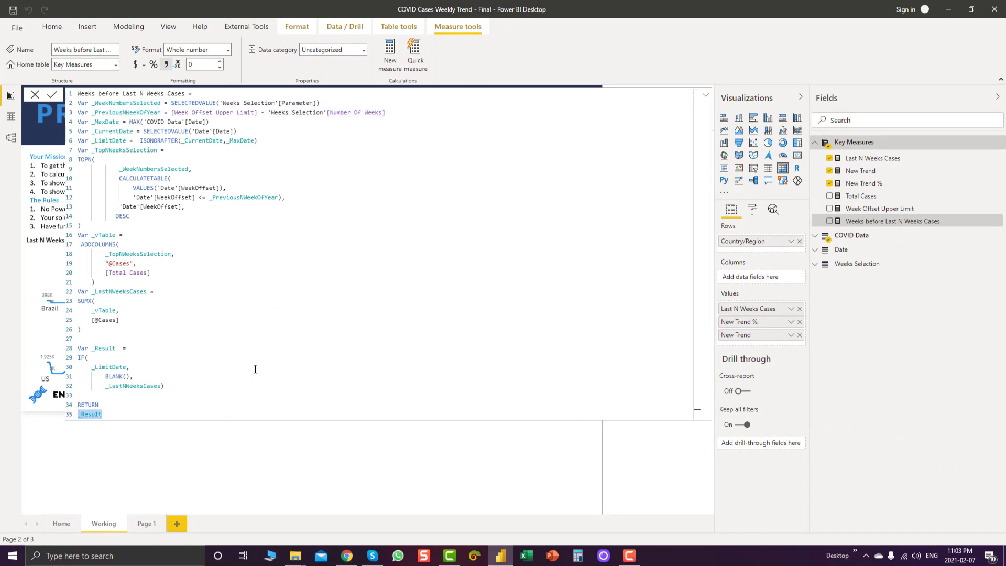
key(ctrl+v)
key(Escape)
click(705, 95)
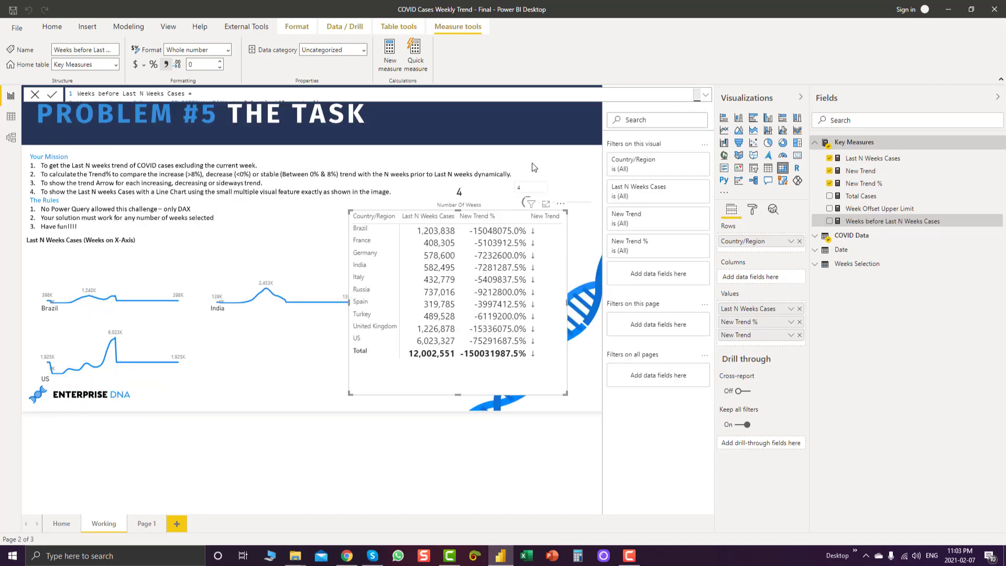
Show Weeks before Last N Weeks Cases in a new card and set the number of weeks to 2
click(797, 155)
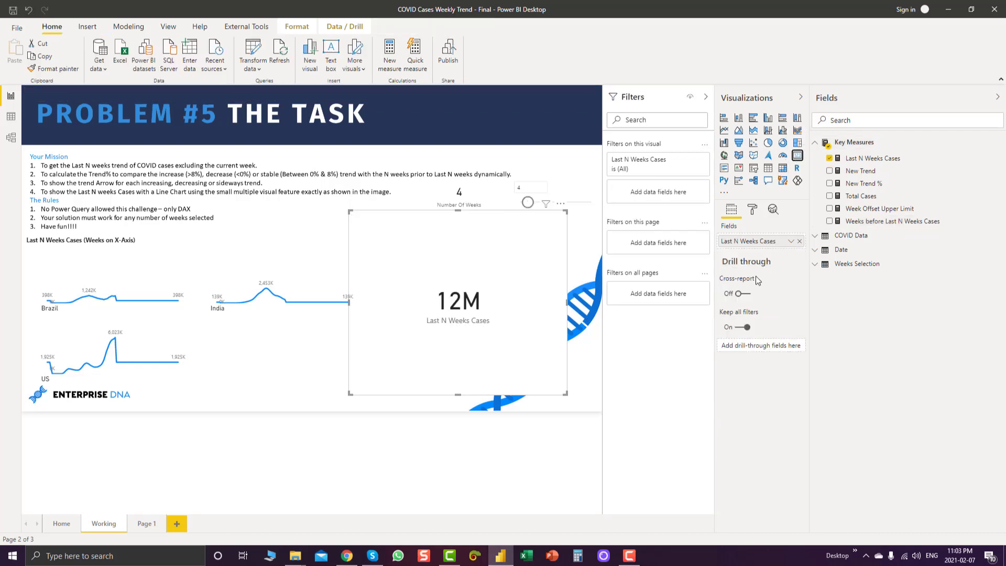
key(ctrl+z)
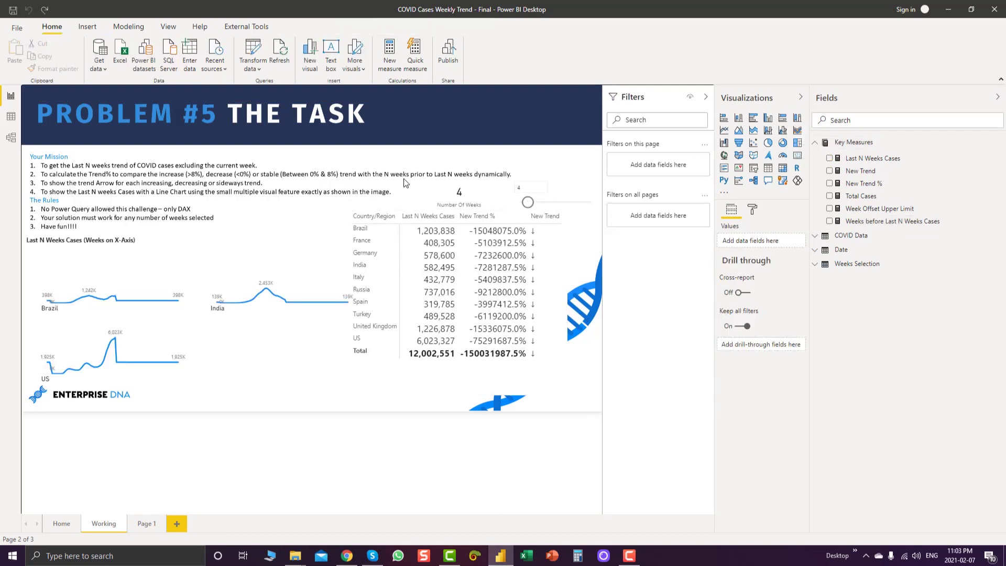
click(797, 155)
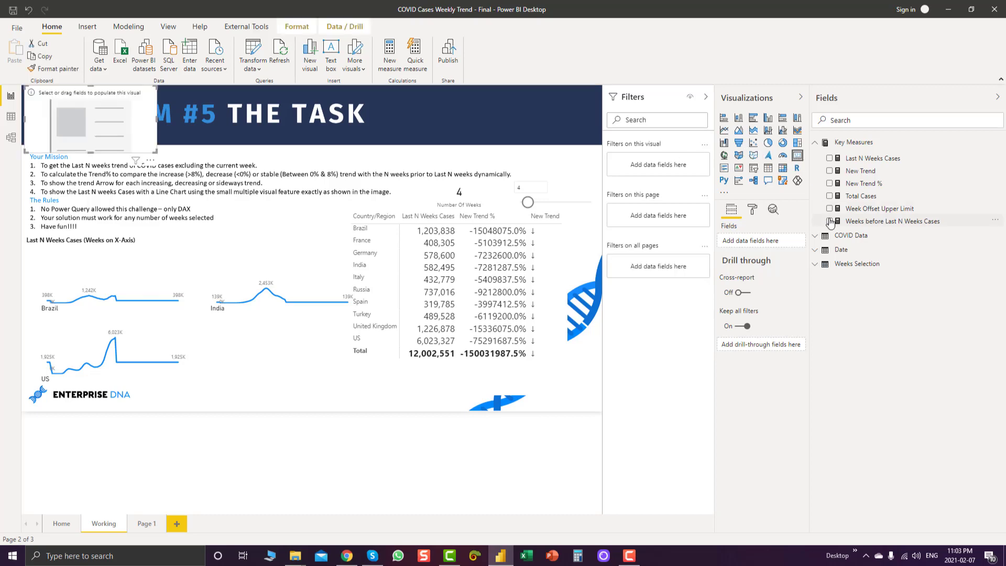
click(829, 221)
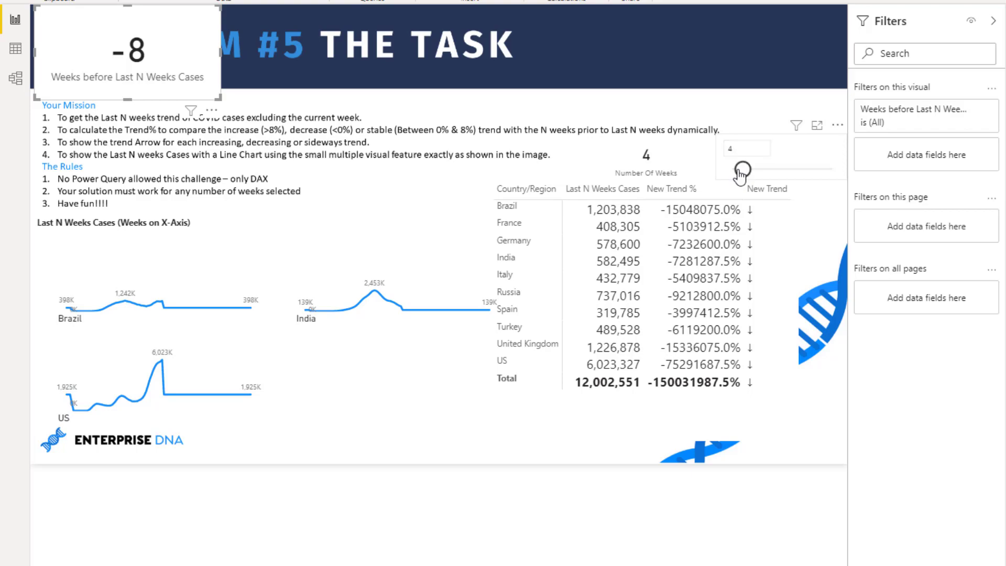
drag(742, 169, 729, 171)
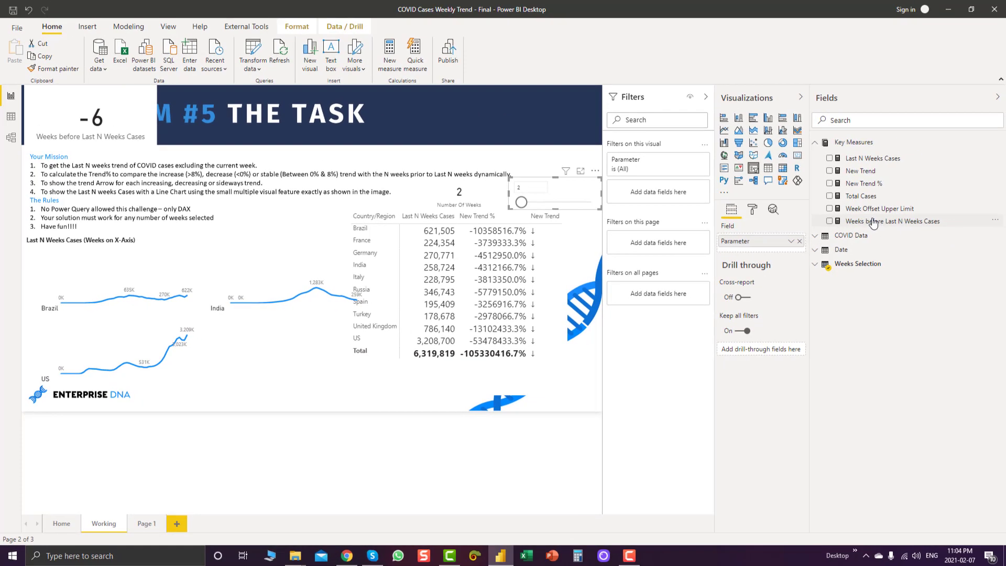
Restore _Result as the return value of Weeks before Last N Weeks Cases and remove the temporary card
click(706, 95)
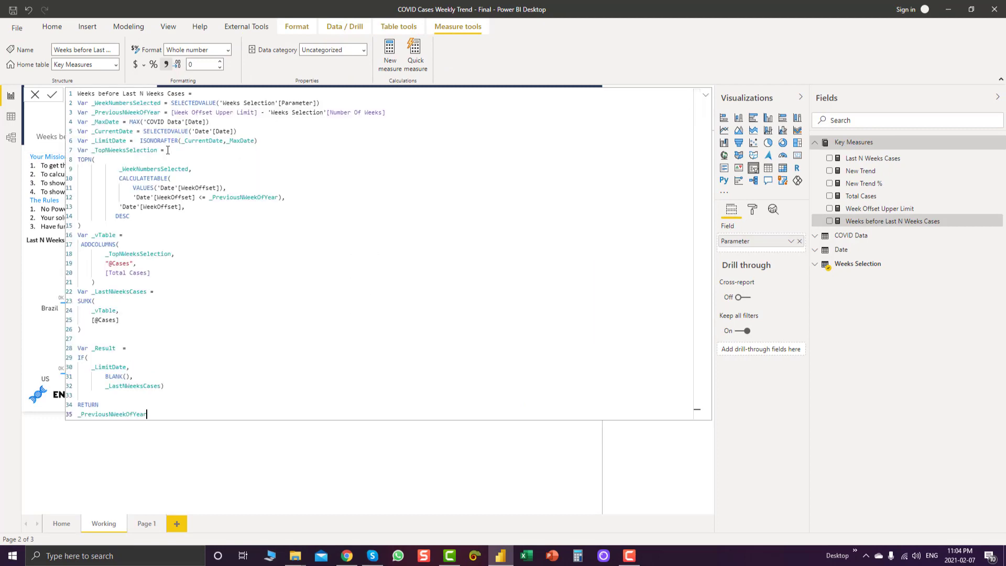
drag(164, 413, 81, 414)
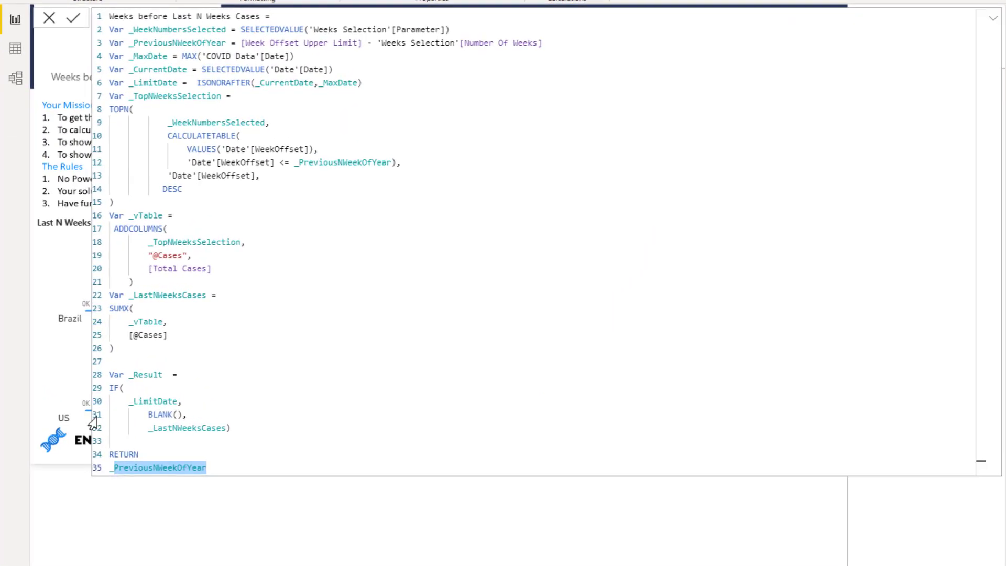
text(Resu)
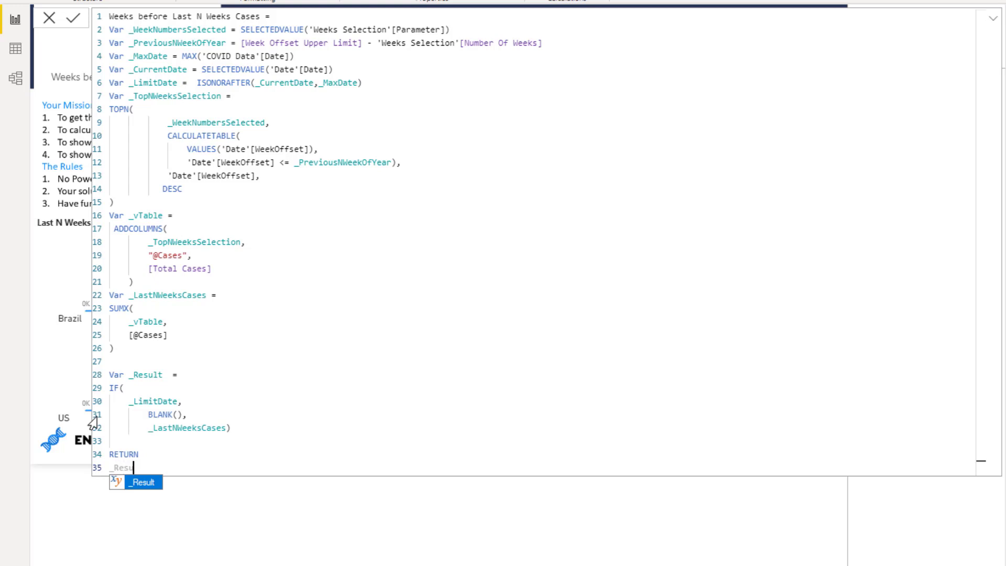
key(Tab)
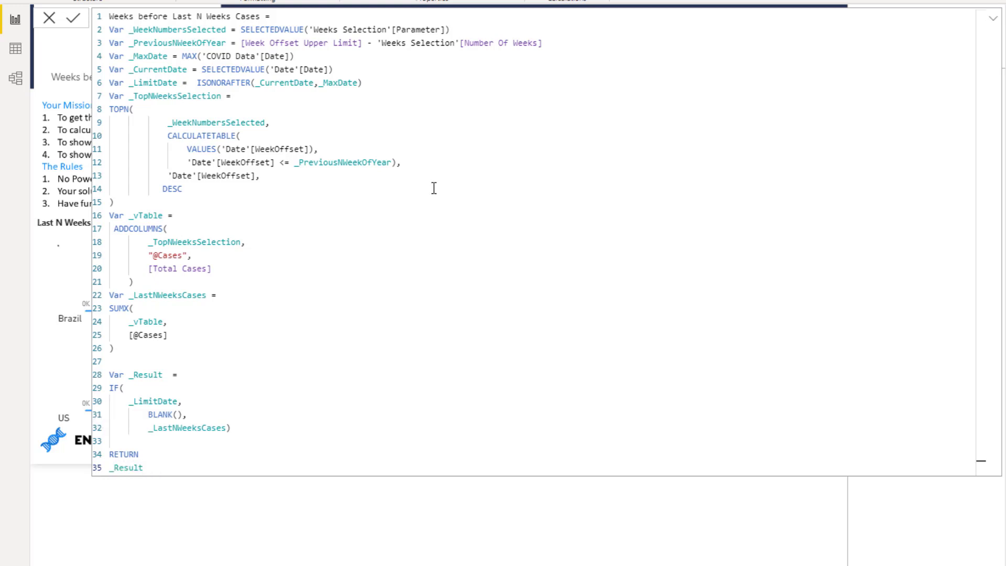
click(992, 19)
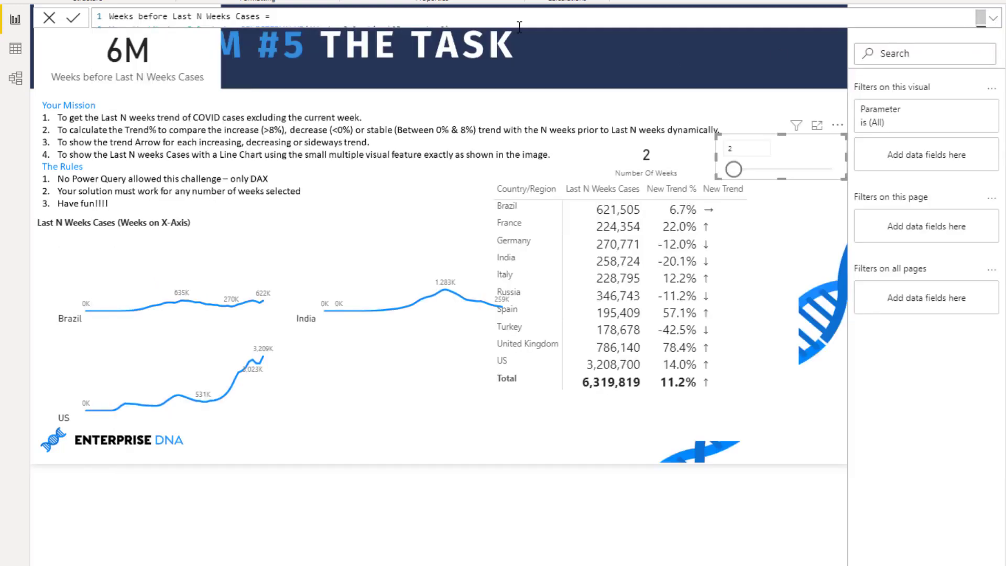
click(175, 55)
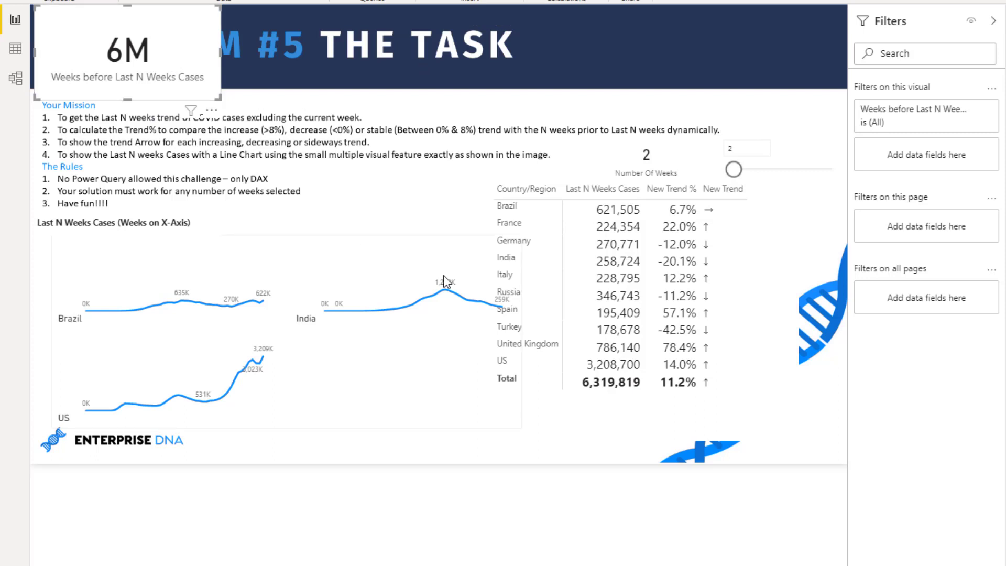
Try centre and right alignment for the line chart's small multiple titles and restore left alignment
click(309, 248)
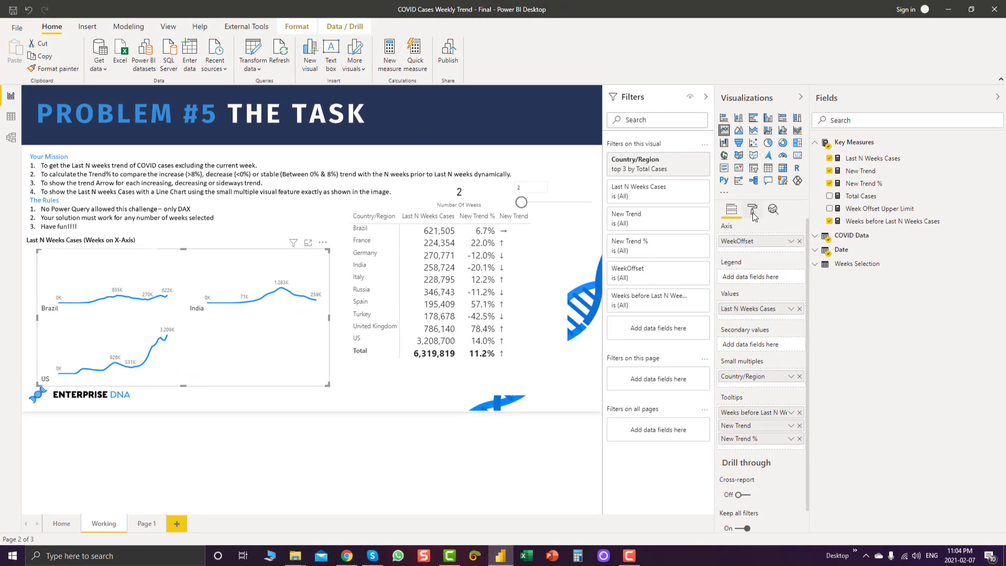
click(753, 210)
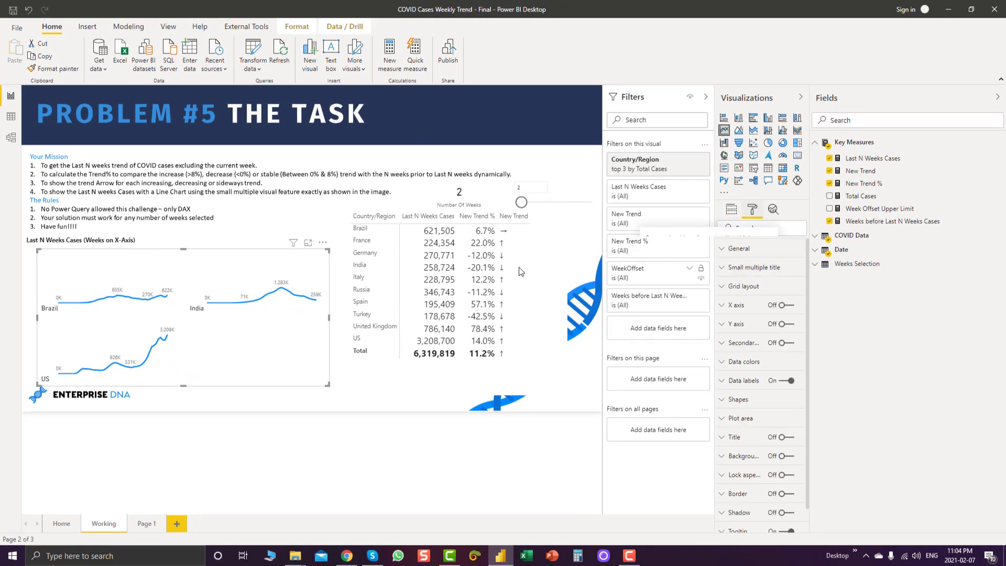
click(775, 274)
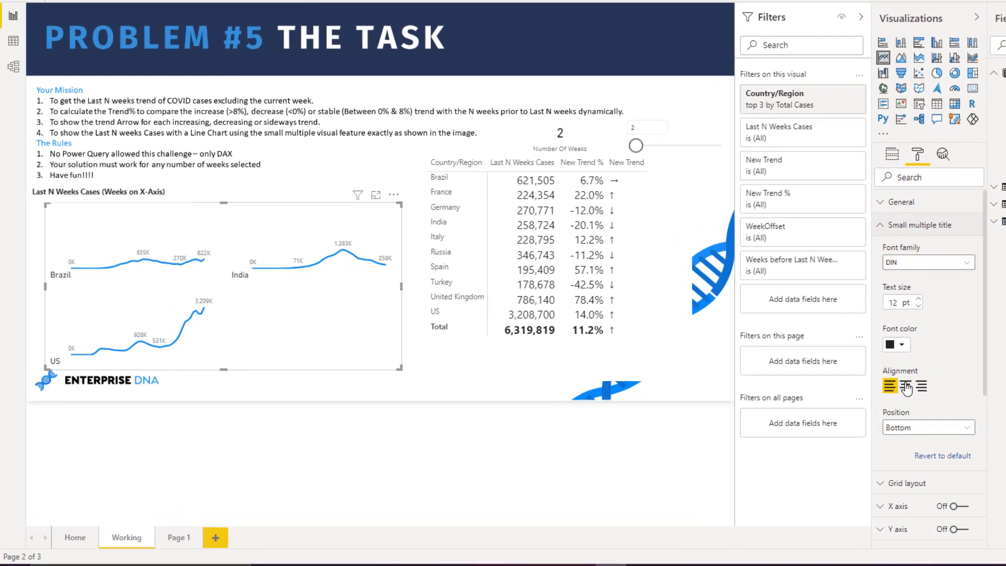
click(905, 387)
click(921, 386)
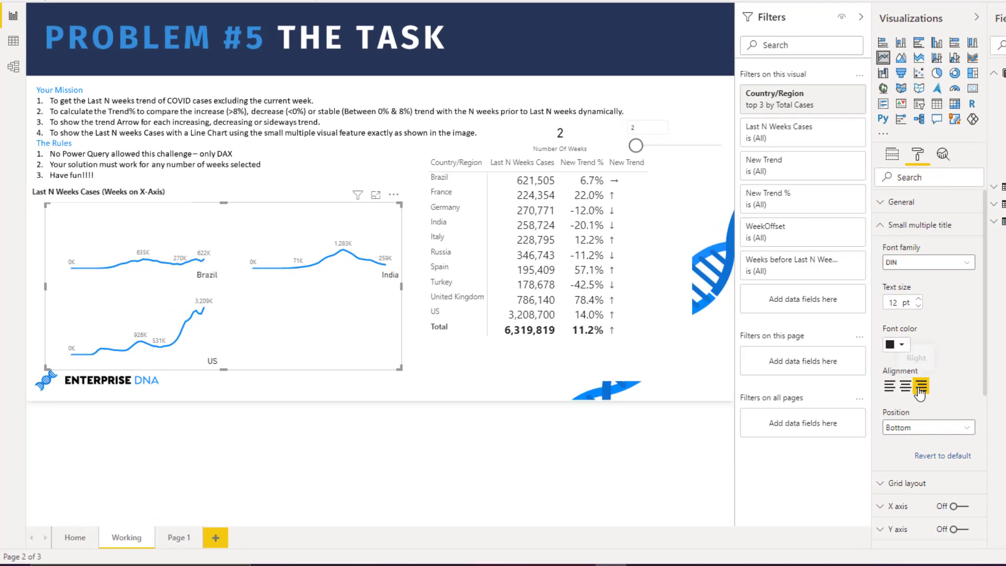
click(889, 387)
Try the Top position for the line chart's small multiple titles and return the position to Bottom
click(958, 429)
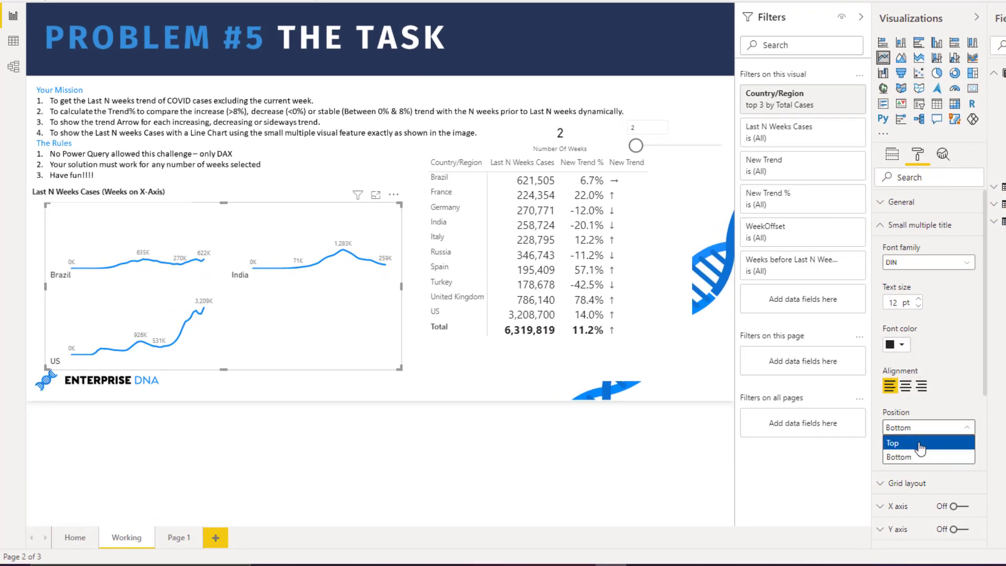
click(920, 445)
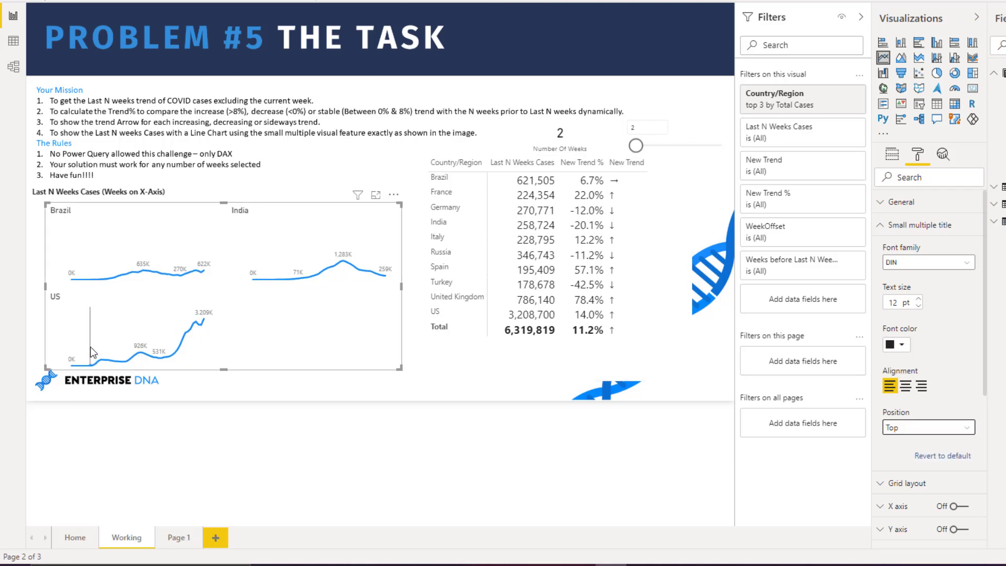
click(948, 427)
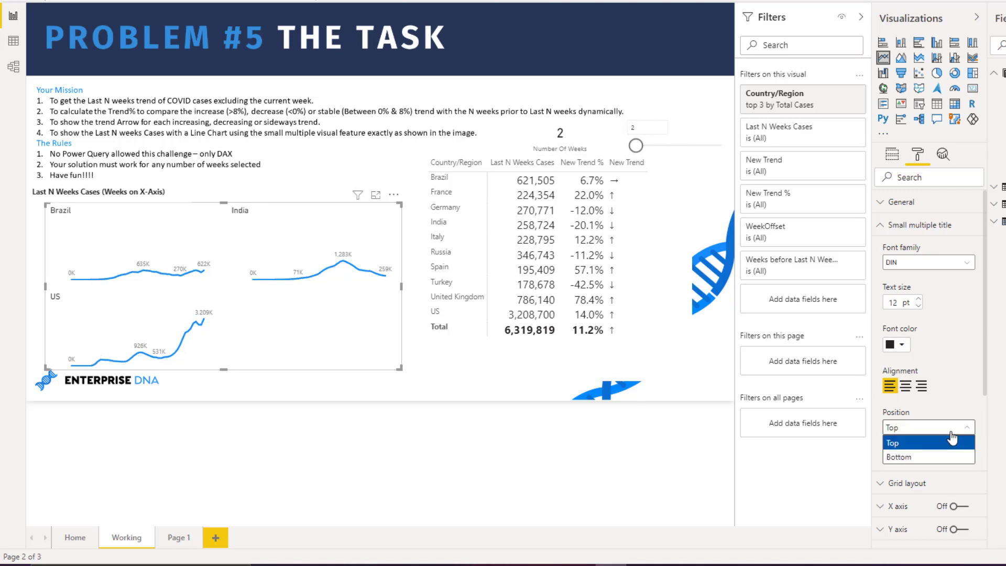
click(921, 458)
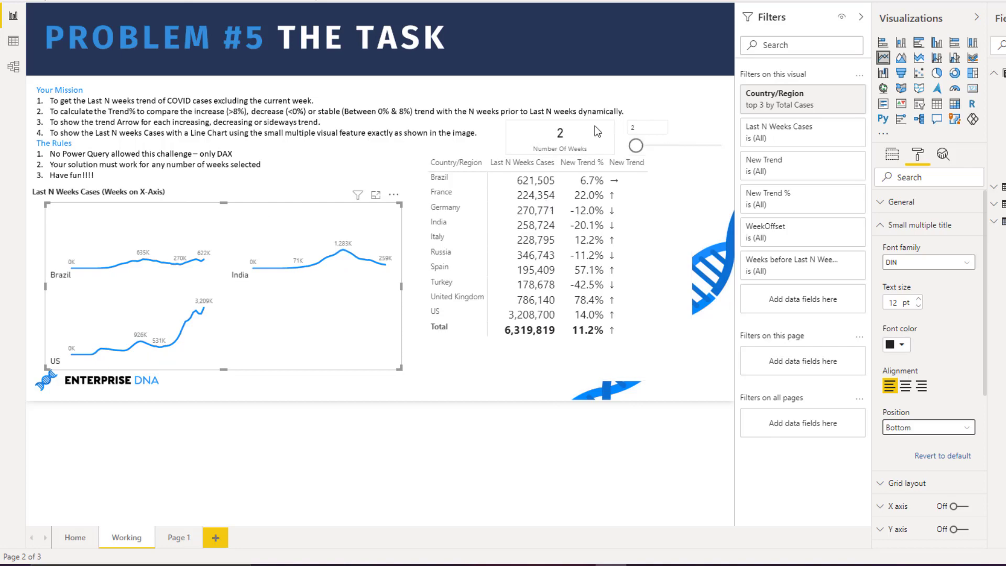
click(616, 446)
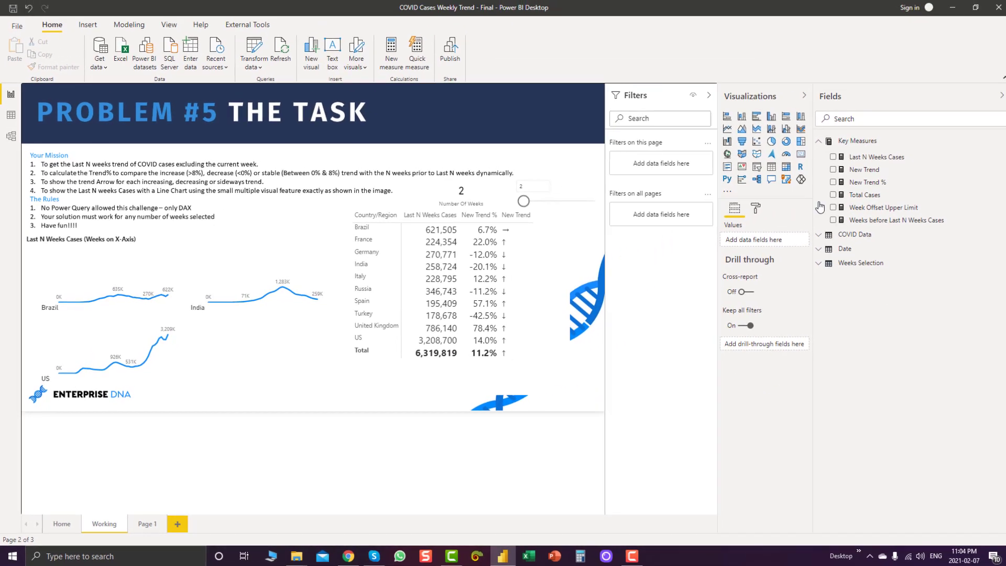
Move the country matrix farther from the line chart and set the number of weeks to 4
click(550, 258)
drag(541, 222, 594, 236)
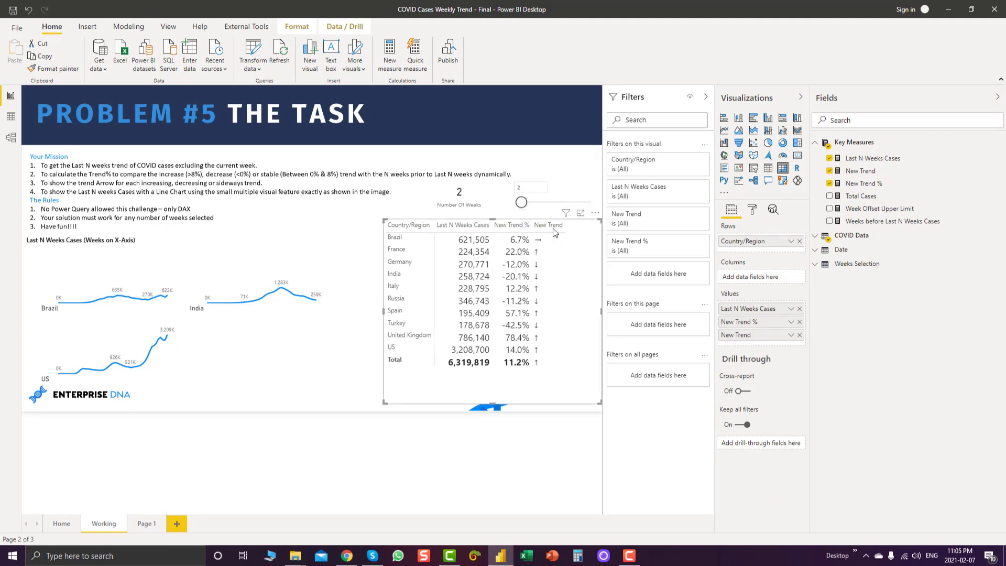
drag(521, 202, 528, 202)
Add Date to the line chart's tooltips, inspect a point on the US line, and remove Date again
click(288, 341)
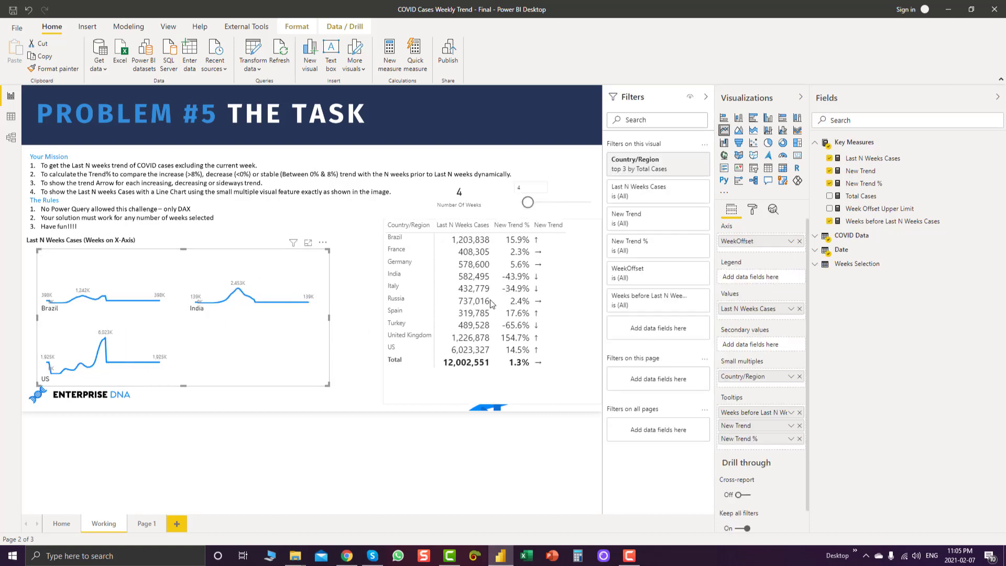
click(841, 250)
drag(850, 266, 747, 413)
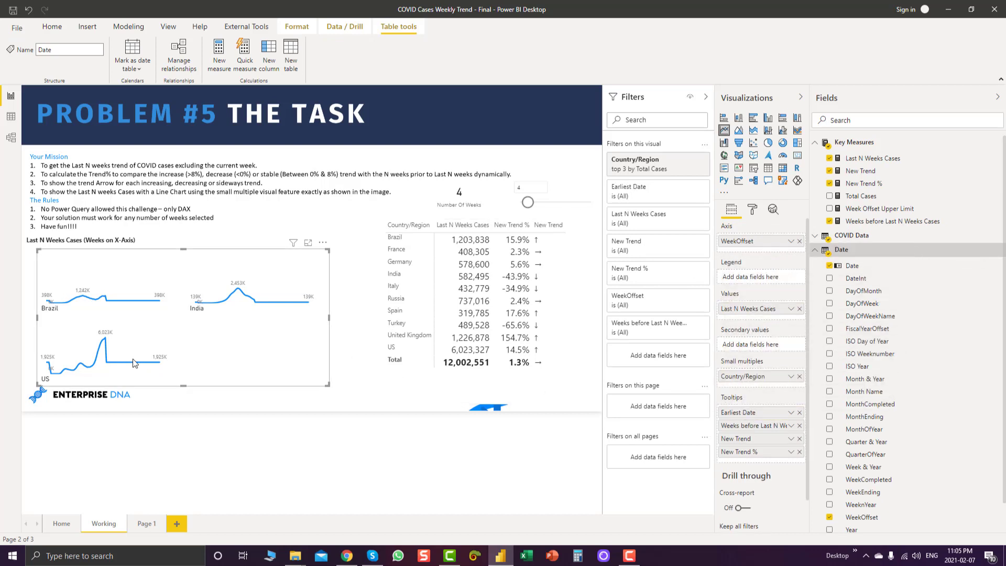
mouse_move(121, 368)
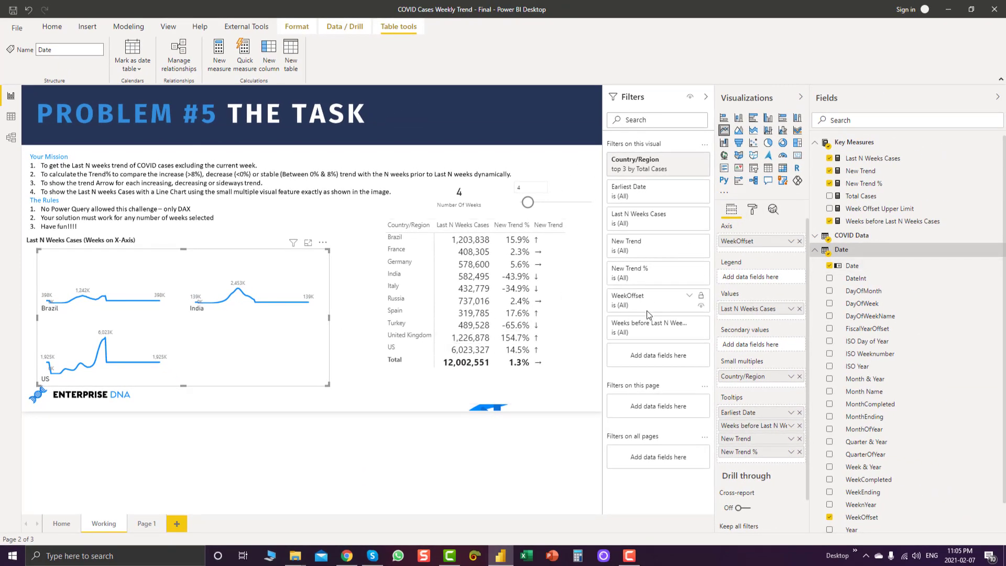
click(800, 413)
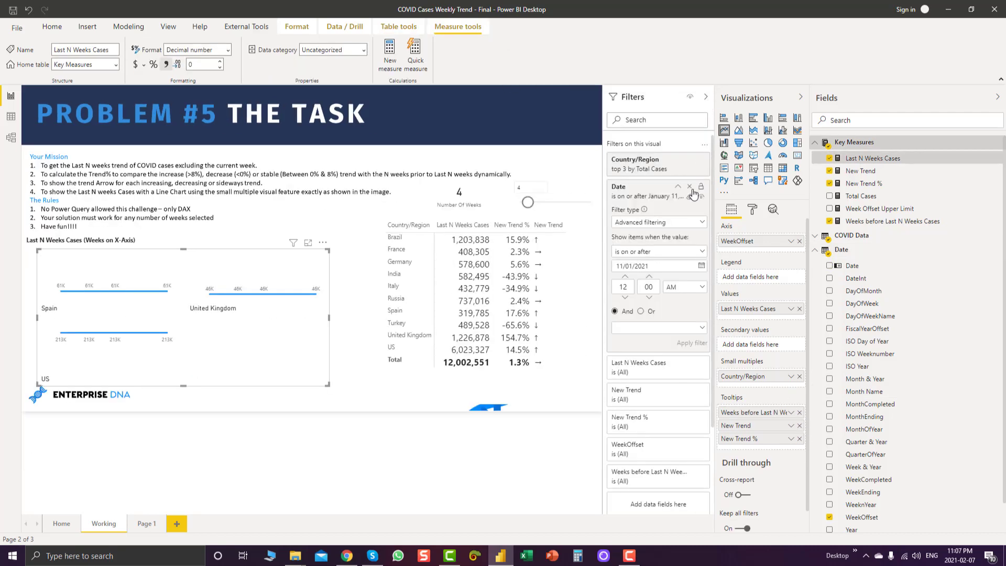
Remove the Date filter from the line chart and collapse the Filters pane
click(690, 187)
click(705, 97)
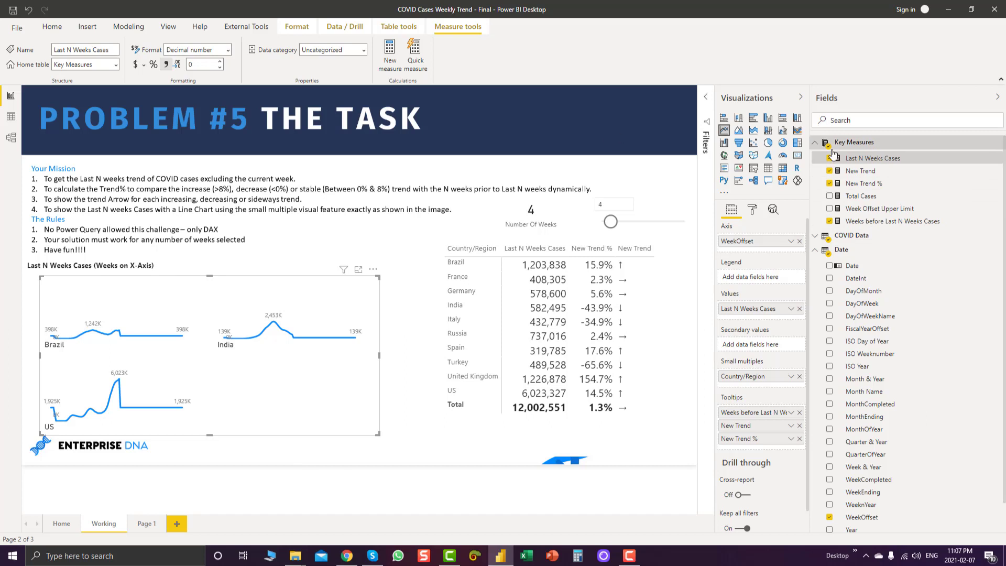
Open the full Last N Weeks Cases formula and examine the ISONORAFTER arguments in _LimitDate and the IF expression in _Result
click(868, 158)
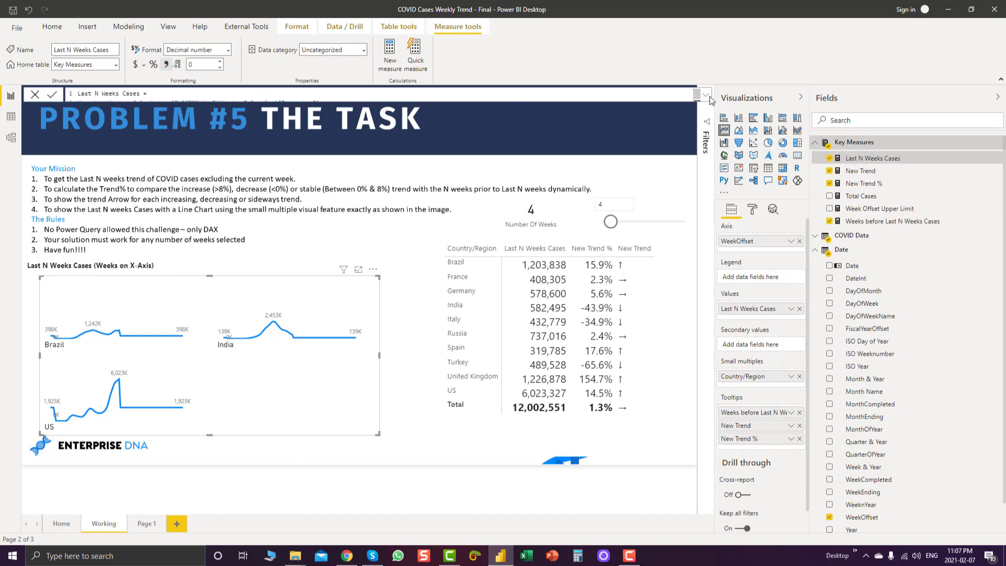
click(706, 96)
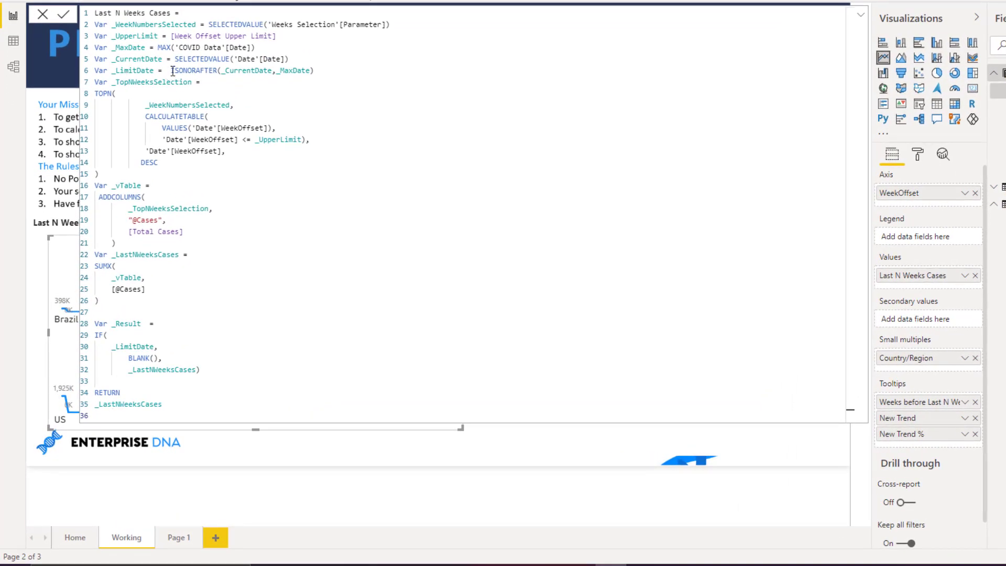
drag(172, 71, 212, 71)
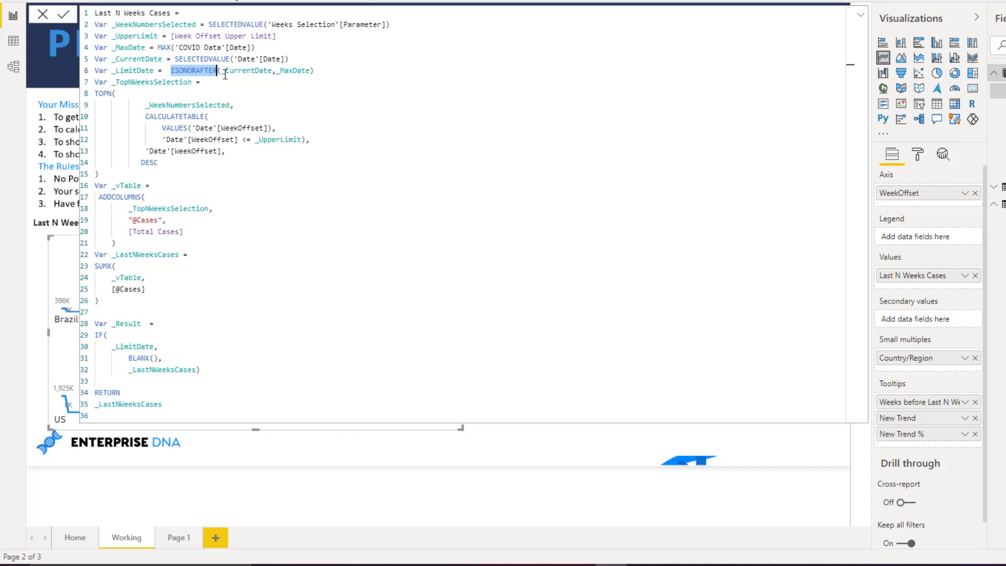
click(225, 74)
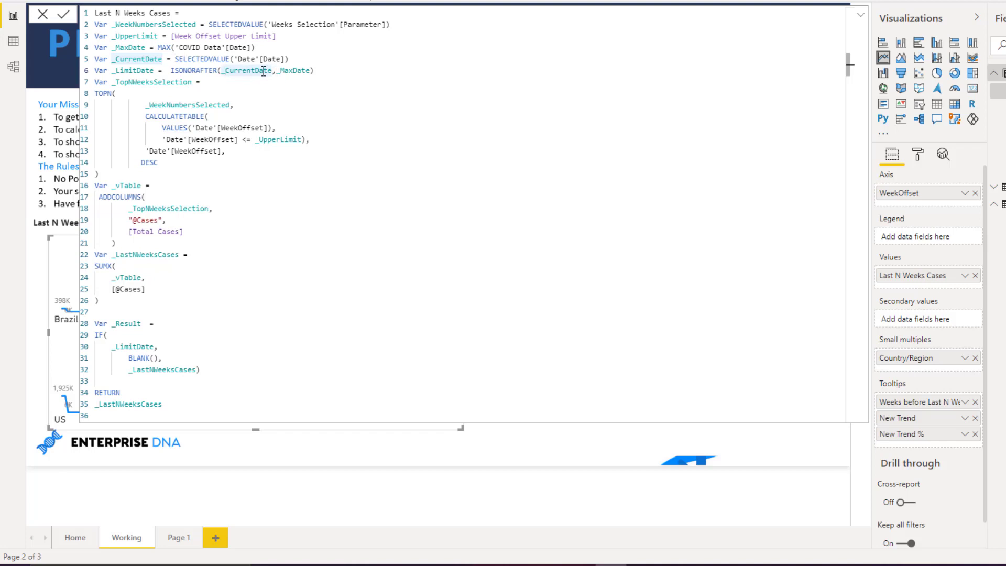
drag(273, 70, 309, 70)
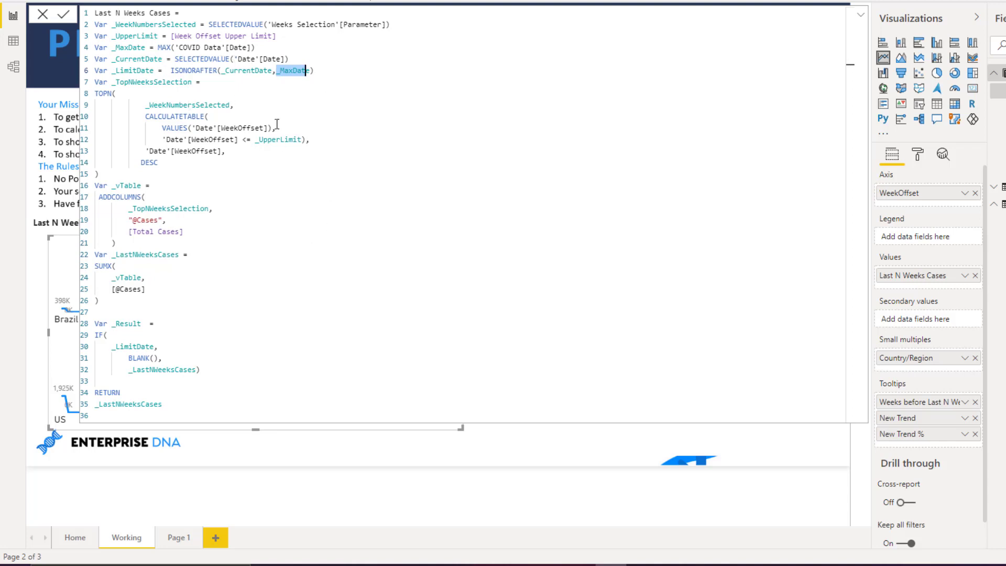
click(140, 72)
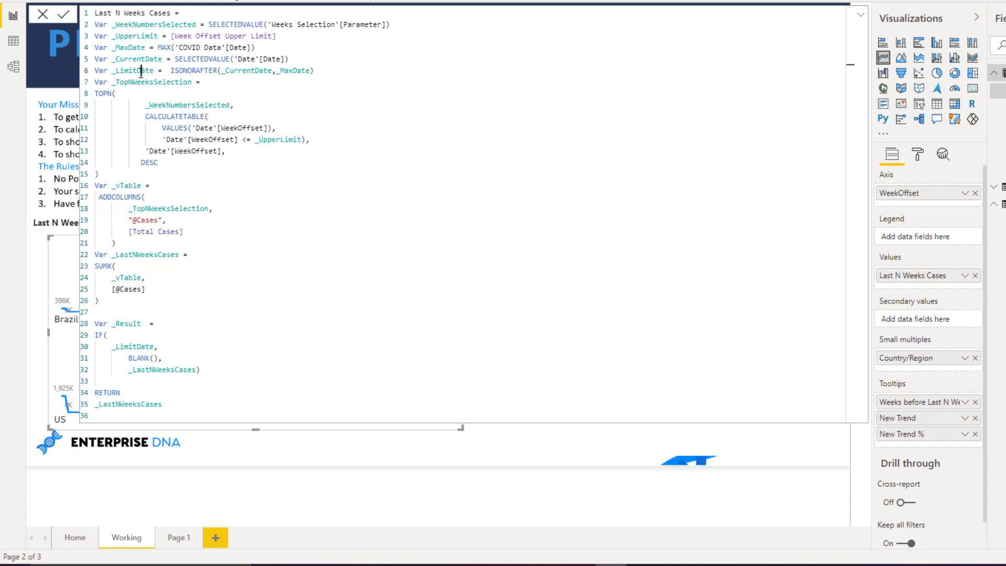
click(99, 334)
drag(156, 346, 128, 358)
drag(202, 370, 128, 370)
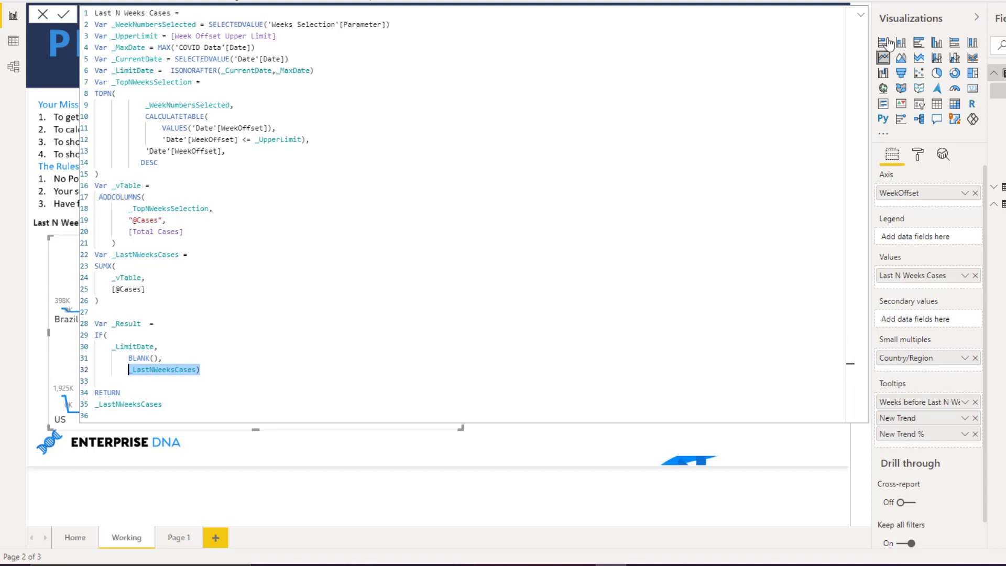
Make the Last N Weeks Cases measure return _Result instead of _LastNWeeksCases and apply the formula
click(861, 15)
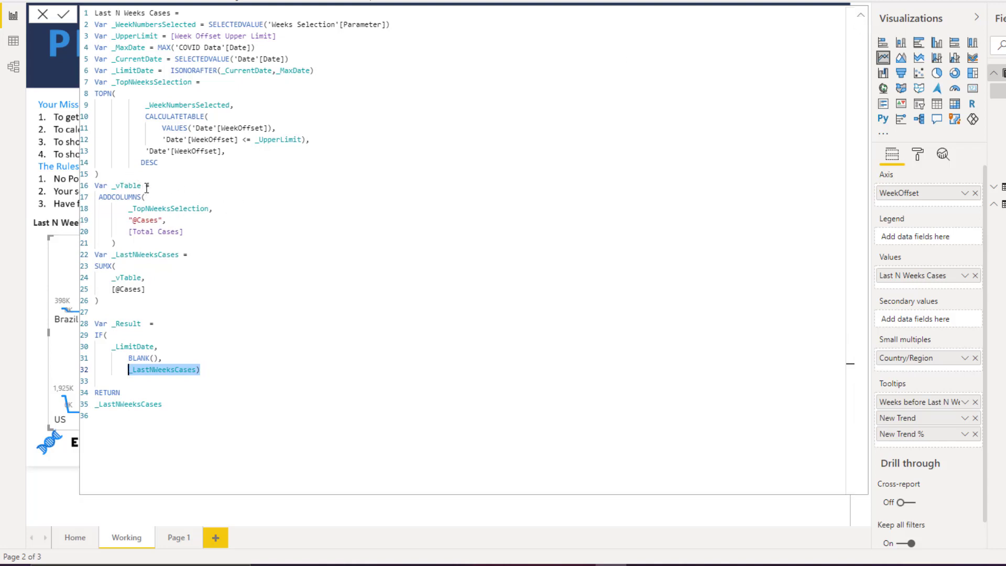
click(169, 396)
drag(168, 406, 100, 405)
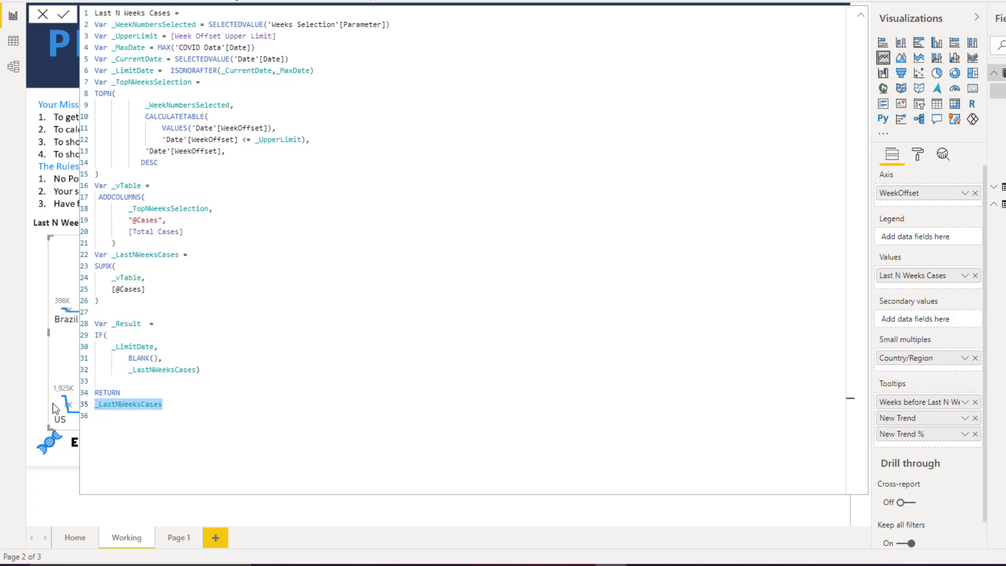
text(_Result)
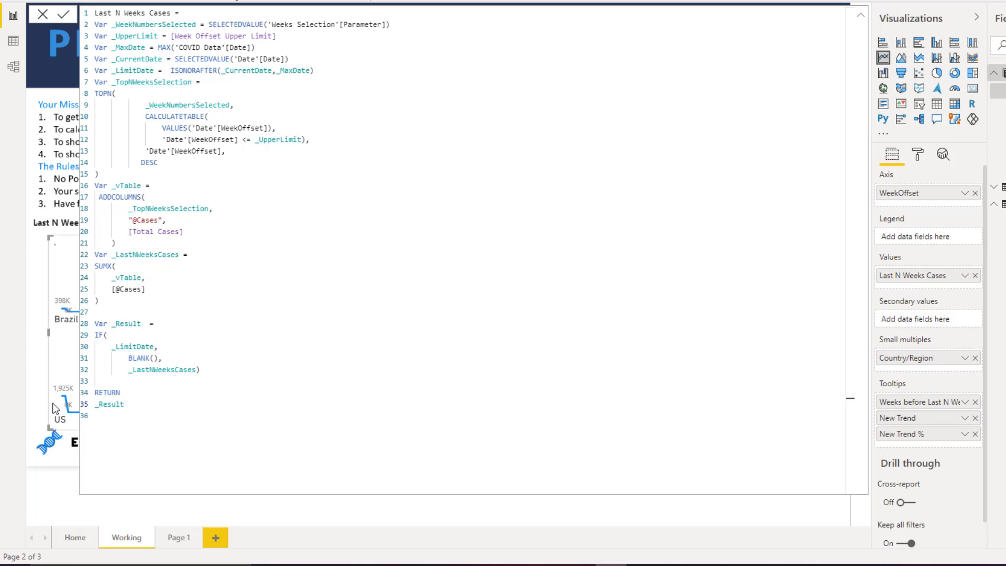
click(860, 14)
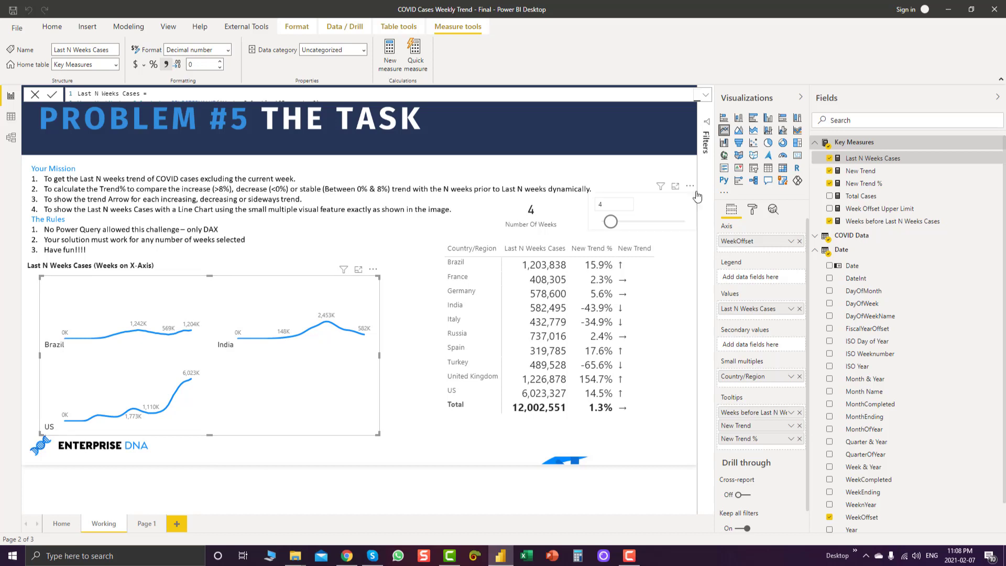
Restore _LastNWeeksCases as the returned variable of the Last N Weeks Cases measure, apply it and close the formula
click(706, 95)
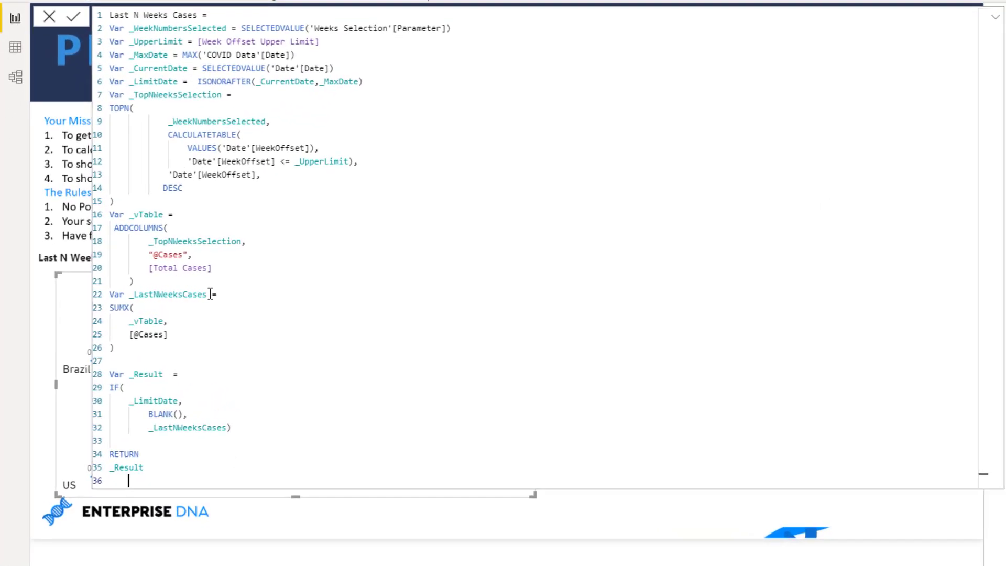
mouse_move(147, 292)
mouse_down()
mouse_move(123, 293)
mouse_move(135, 295)
mouse_up()
key(ctrl+c)
drag(150, 467, 111, 470)
key(ctrl+v)
key(Return)
click(995, 17)
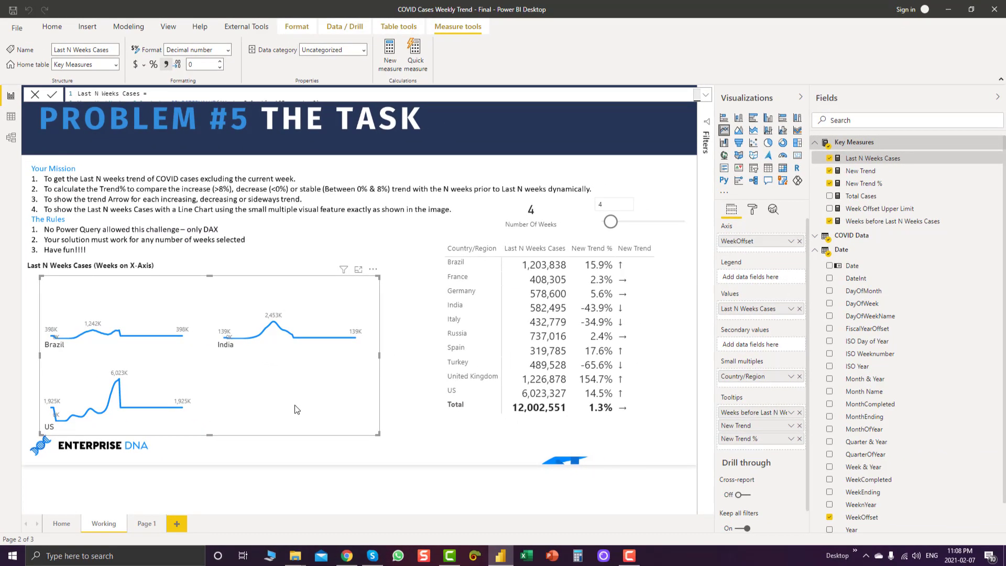
click(36, 94)
Add Date to the line chart's visual filters, using advanced filtering with the condition "is on or before"
click(706, 97)
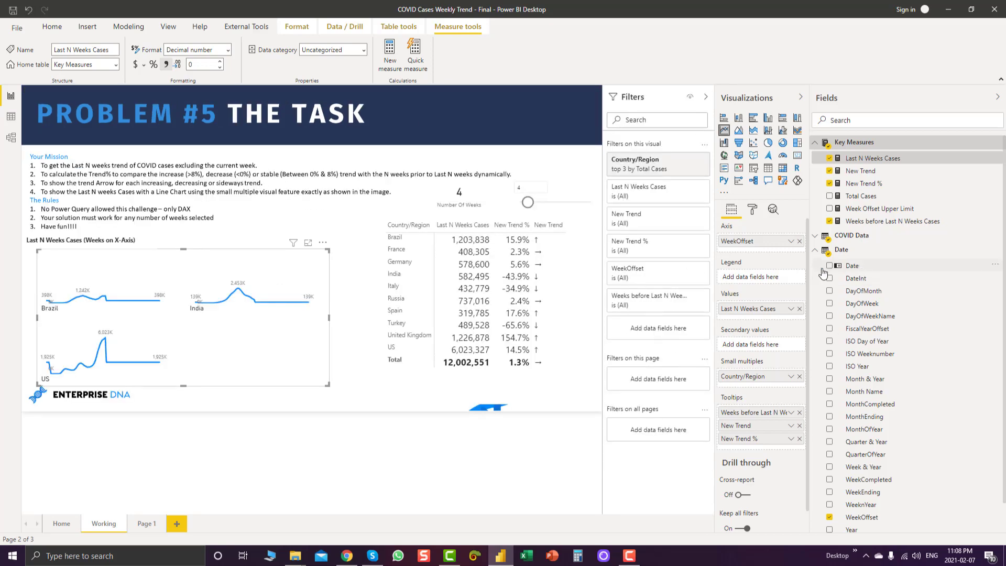
drag(659, 331, 658, 329)
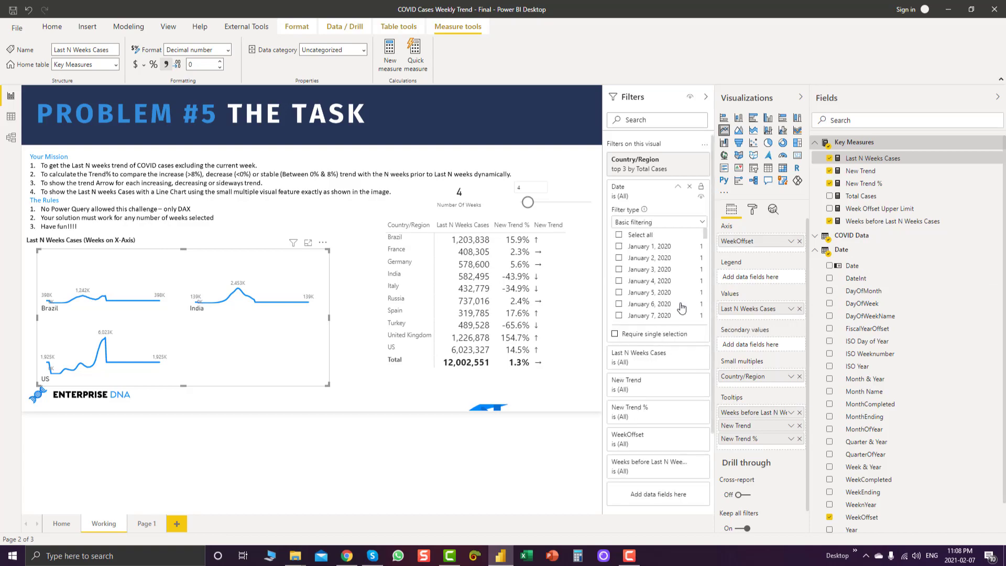
click(655, 225)
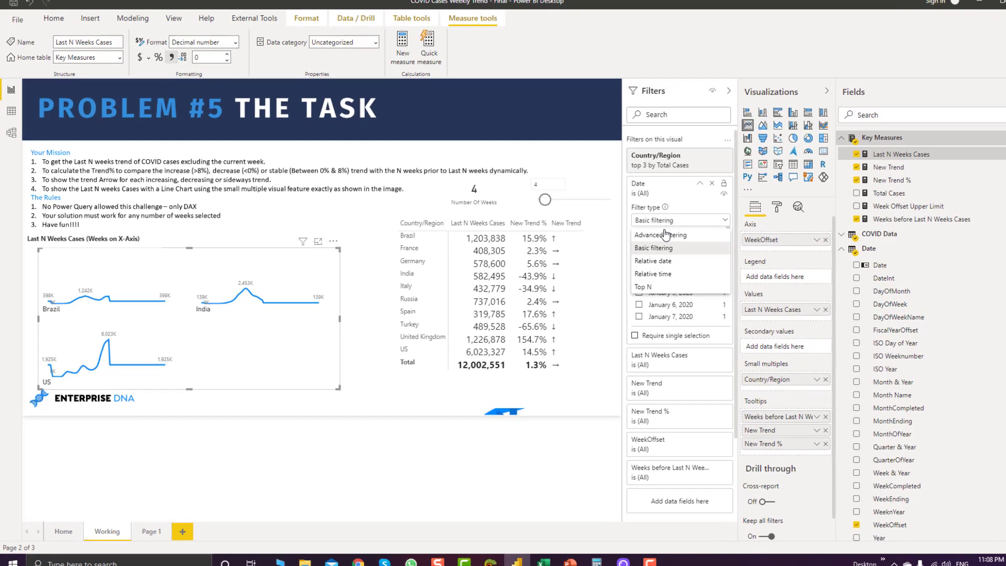
click(652, 235)
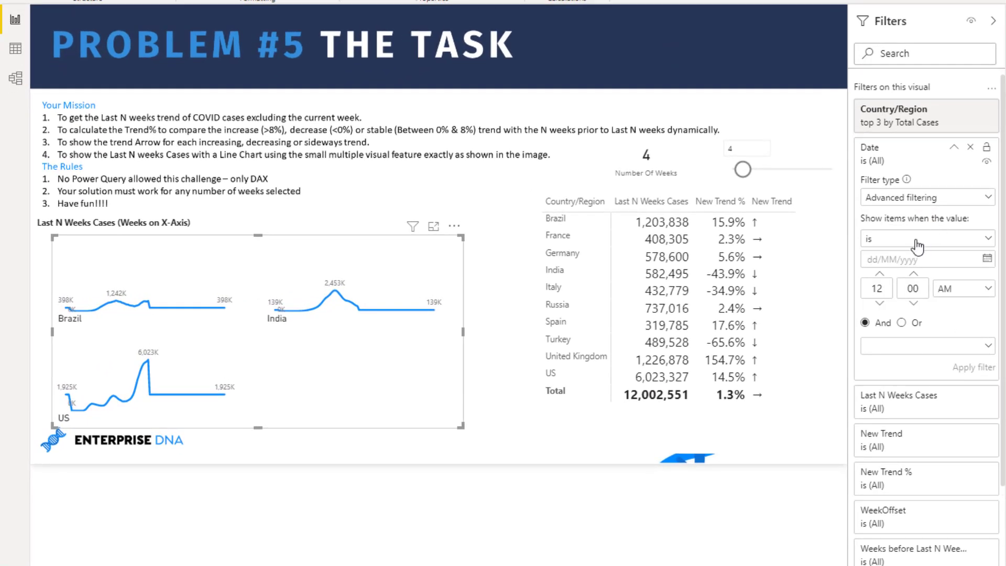
click(916, 242)
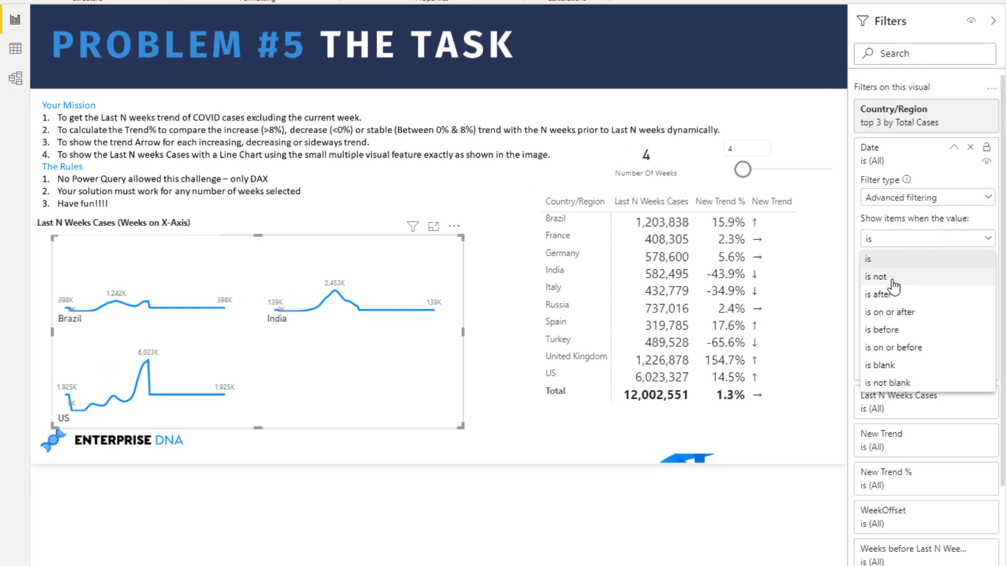
click(891, 352)
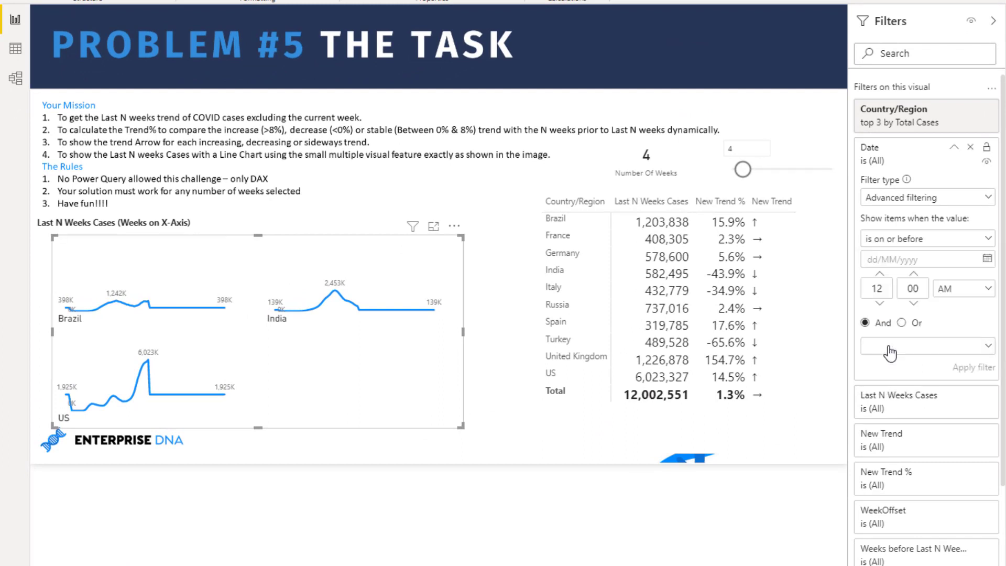
Set the line chart's Date filter value to 11/01/2021 and apply the filter
click(987, 260)
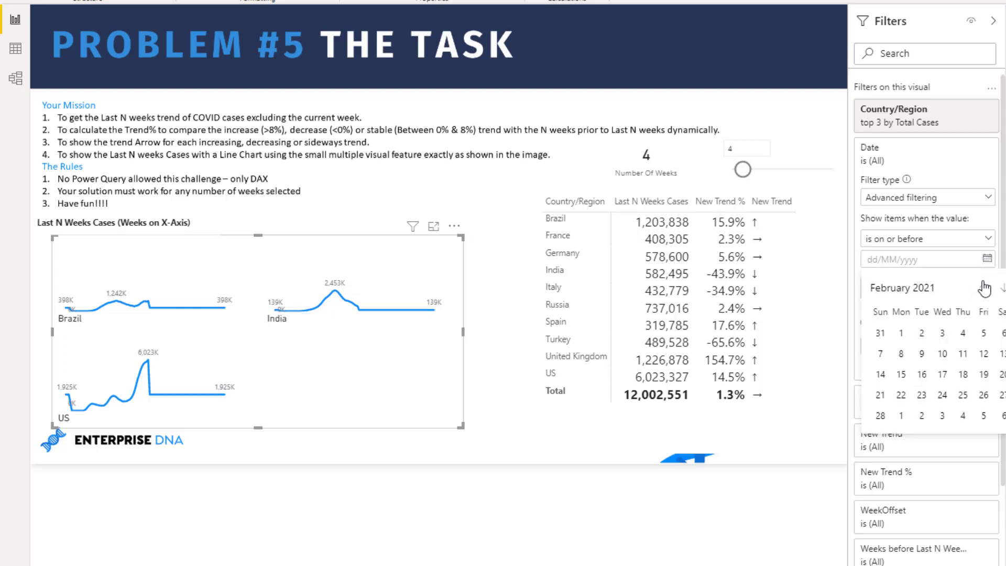
click(984, 288)
click(901, 374)
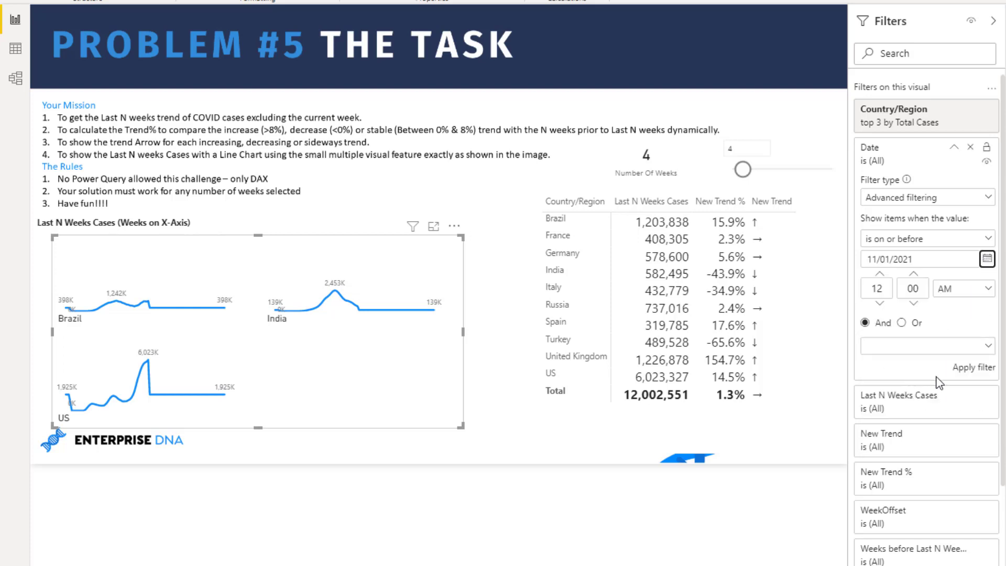
click(969, 366)
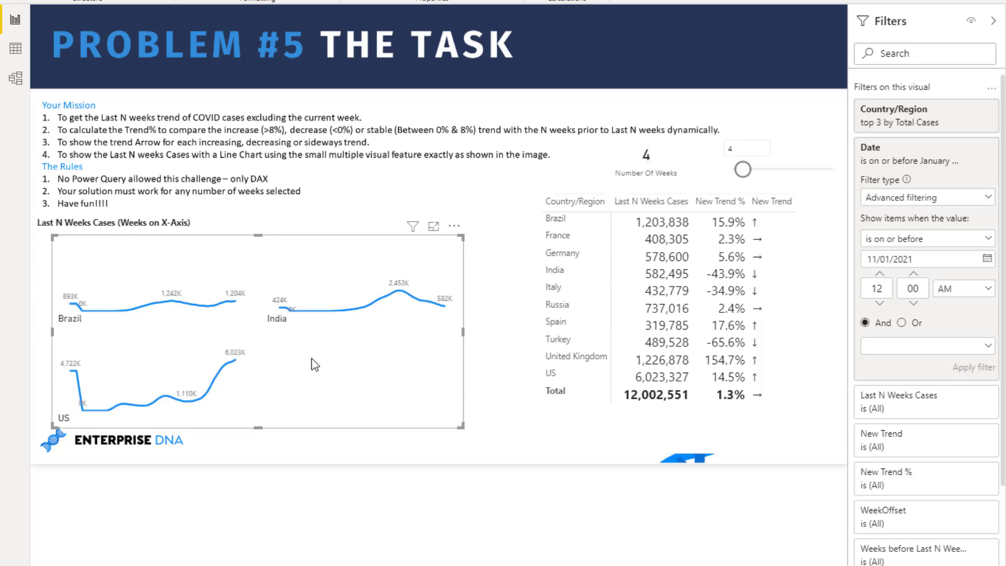